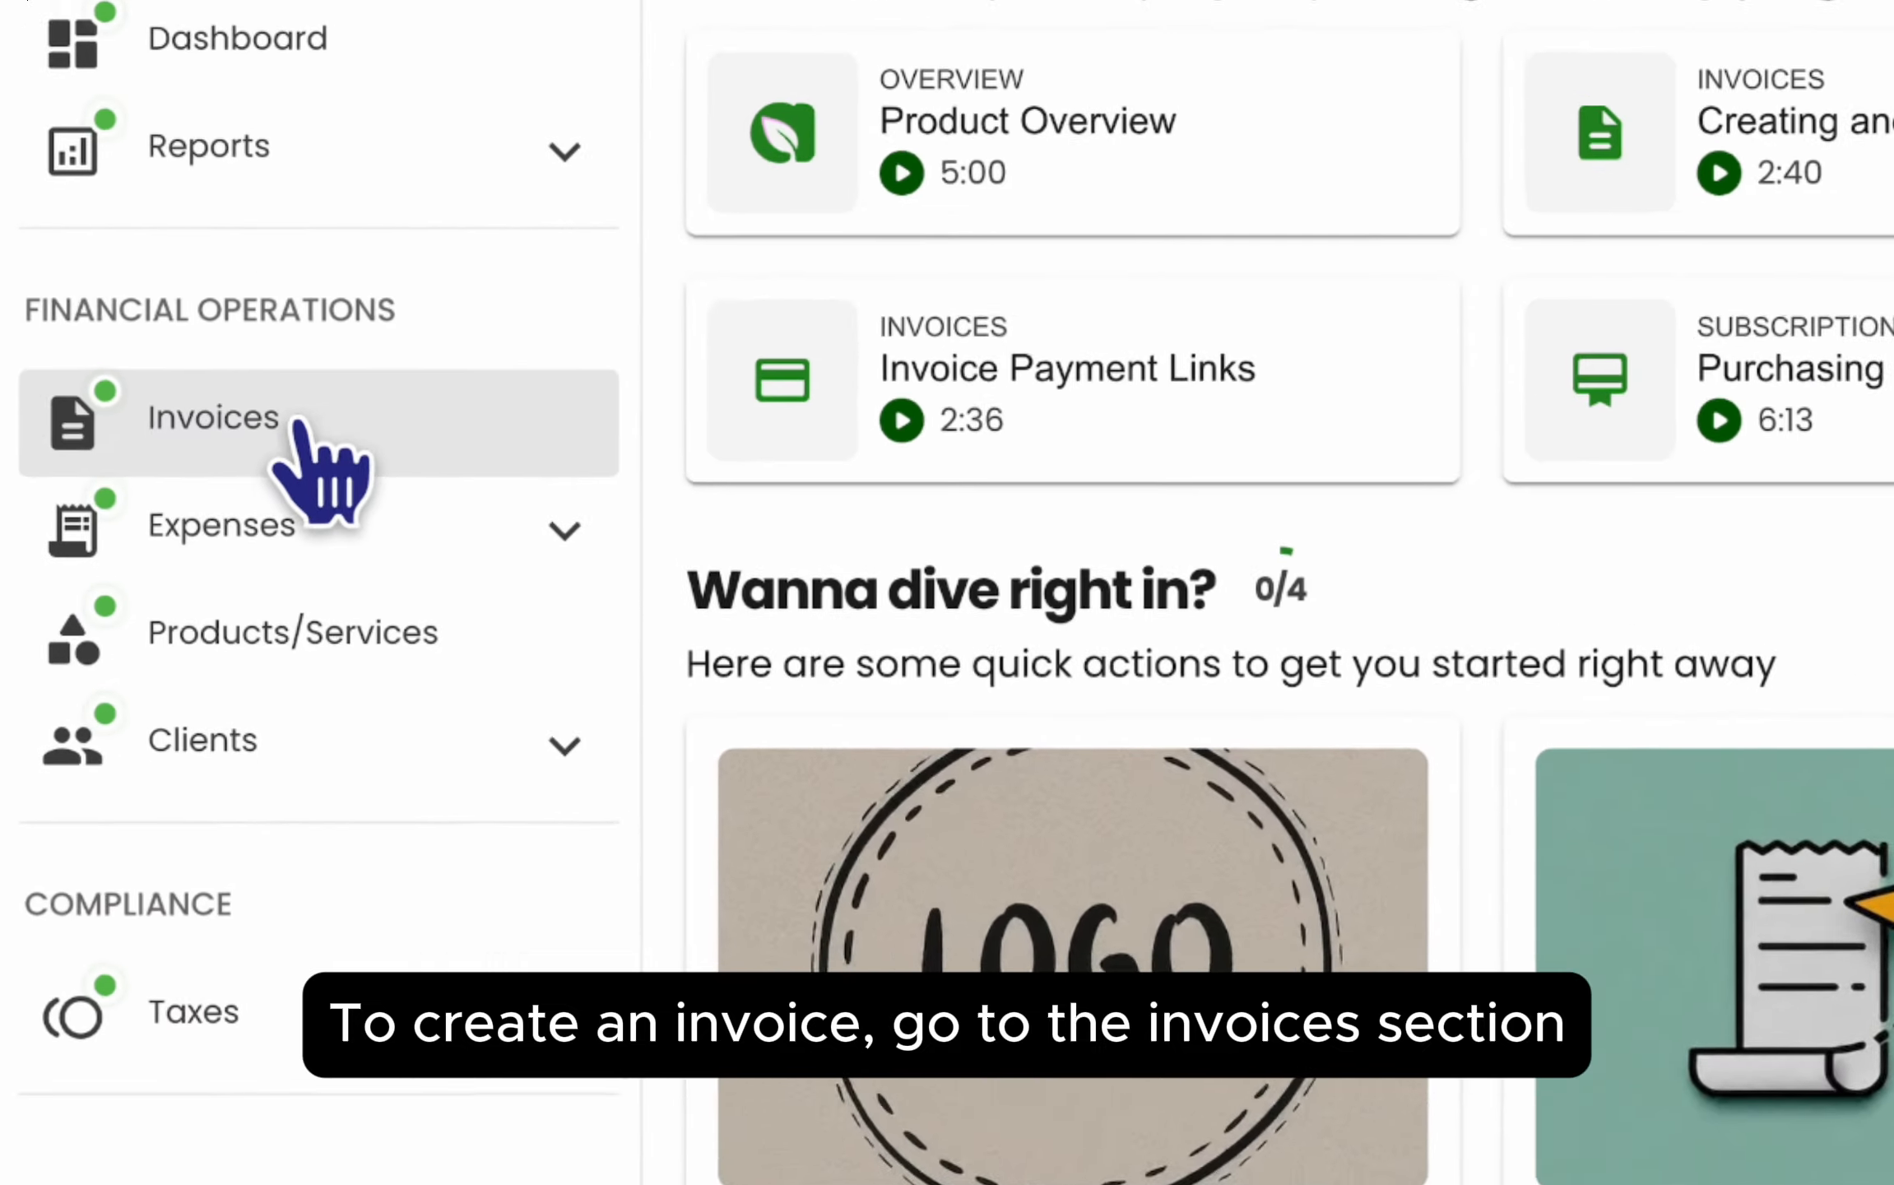
# - Start a new invoice from the Invoices section and open its customer list
pyautogui.click(156, 510)
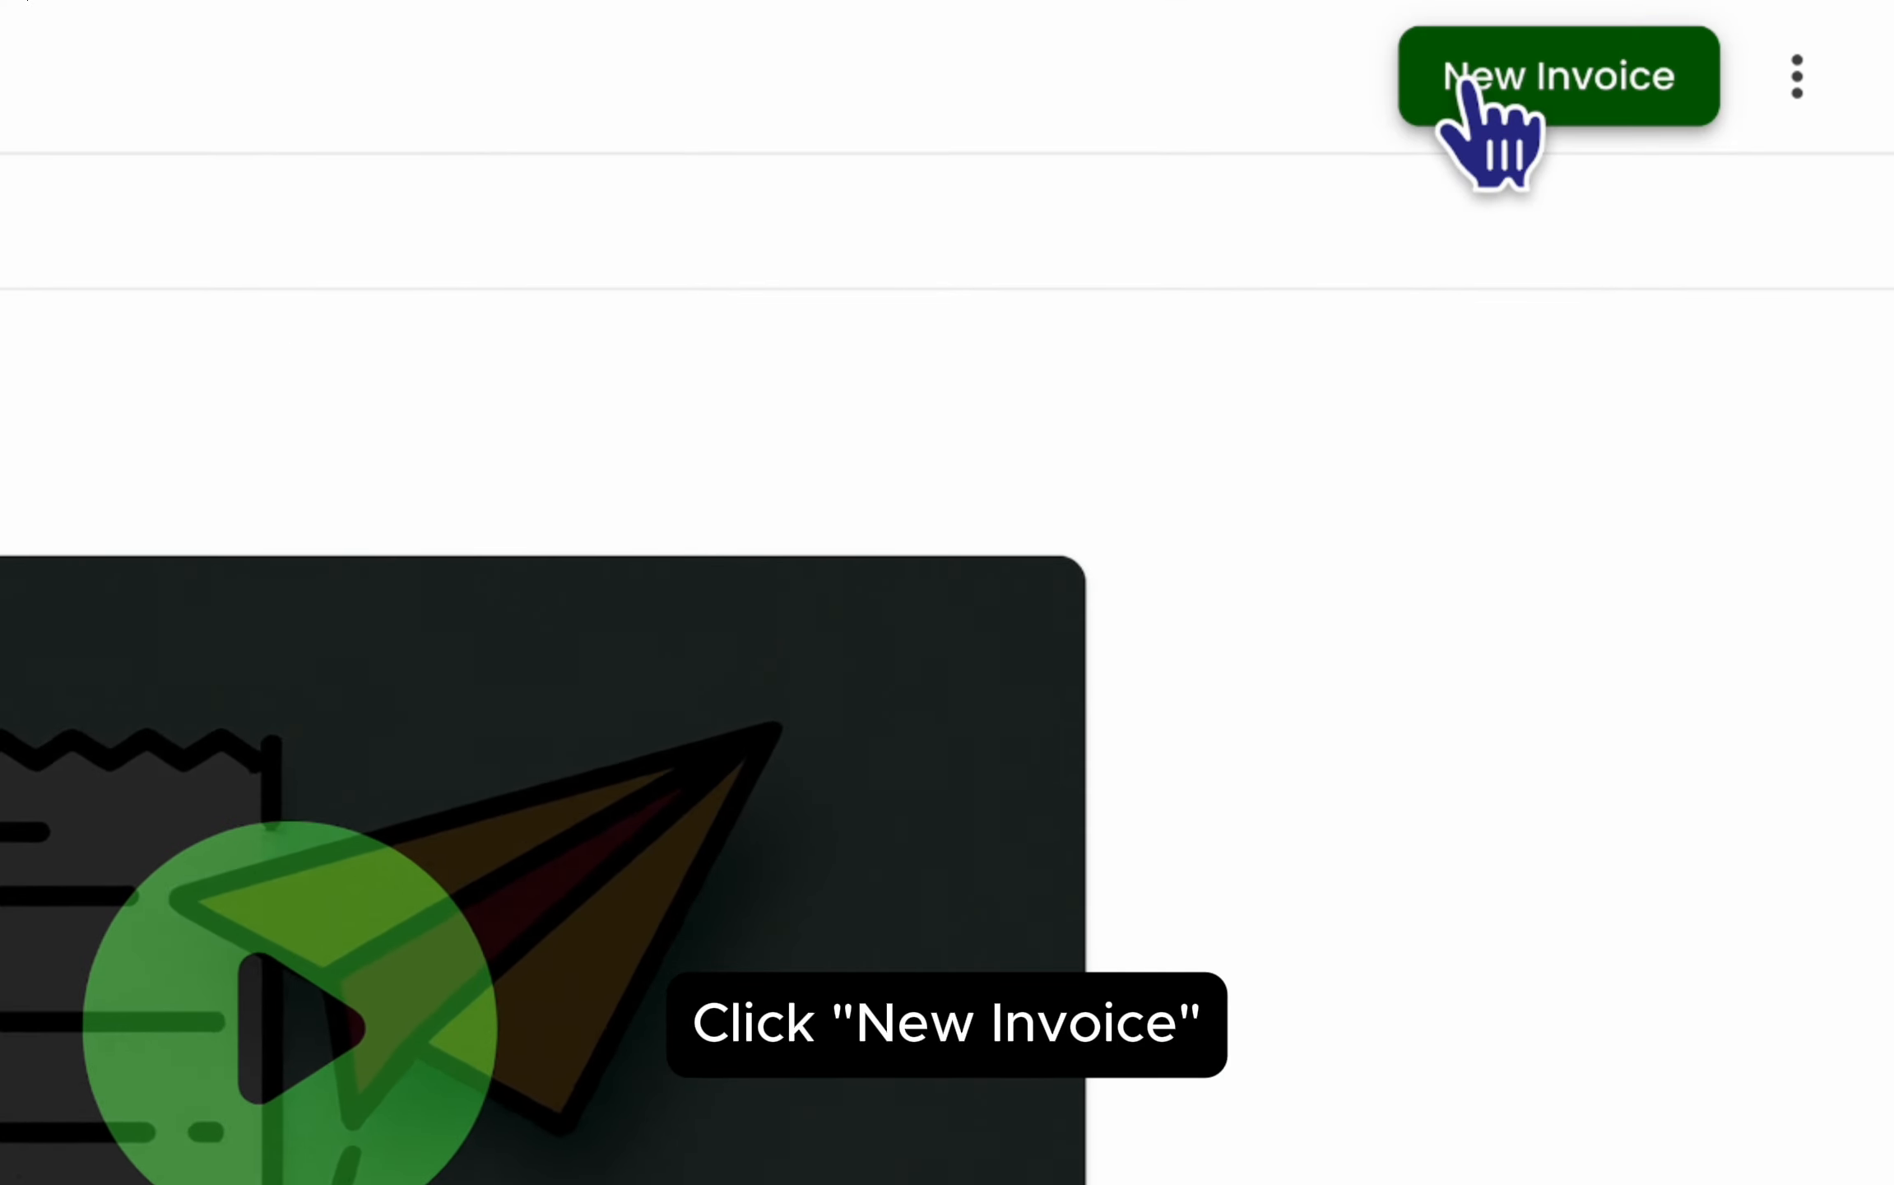
pyautogui.click(1677, 40)
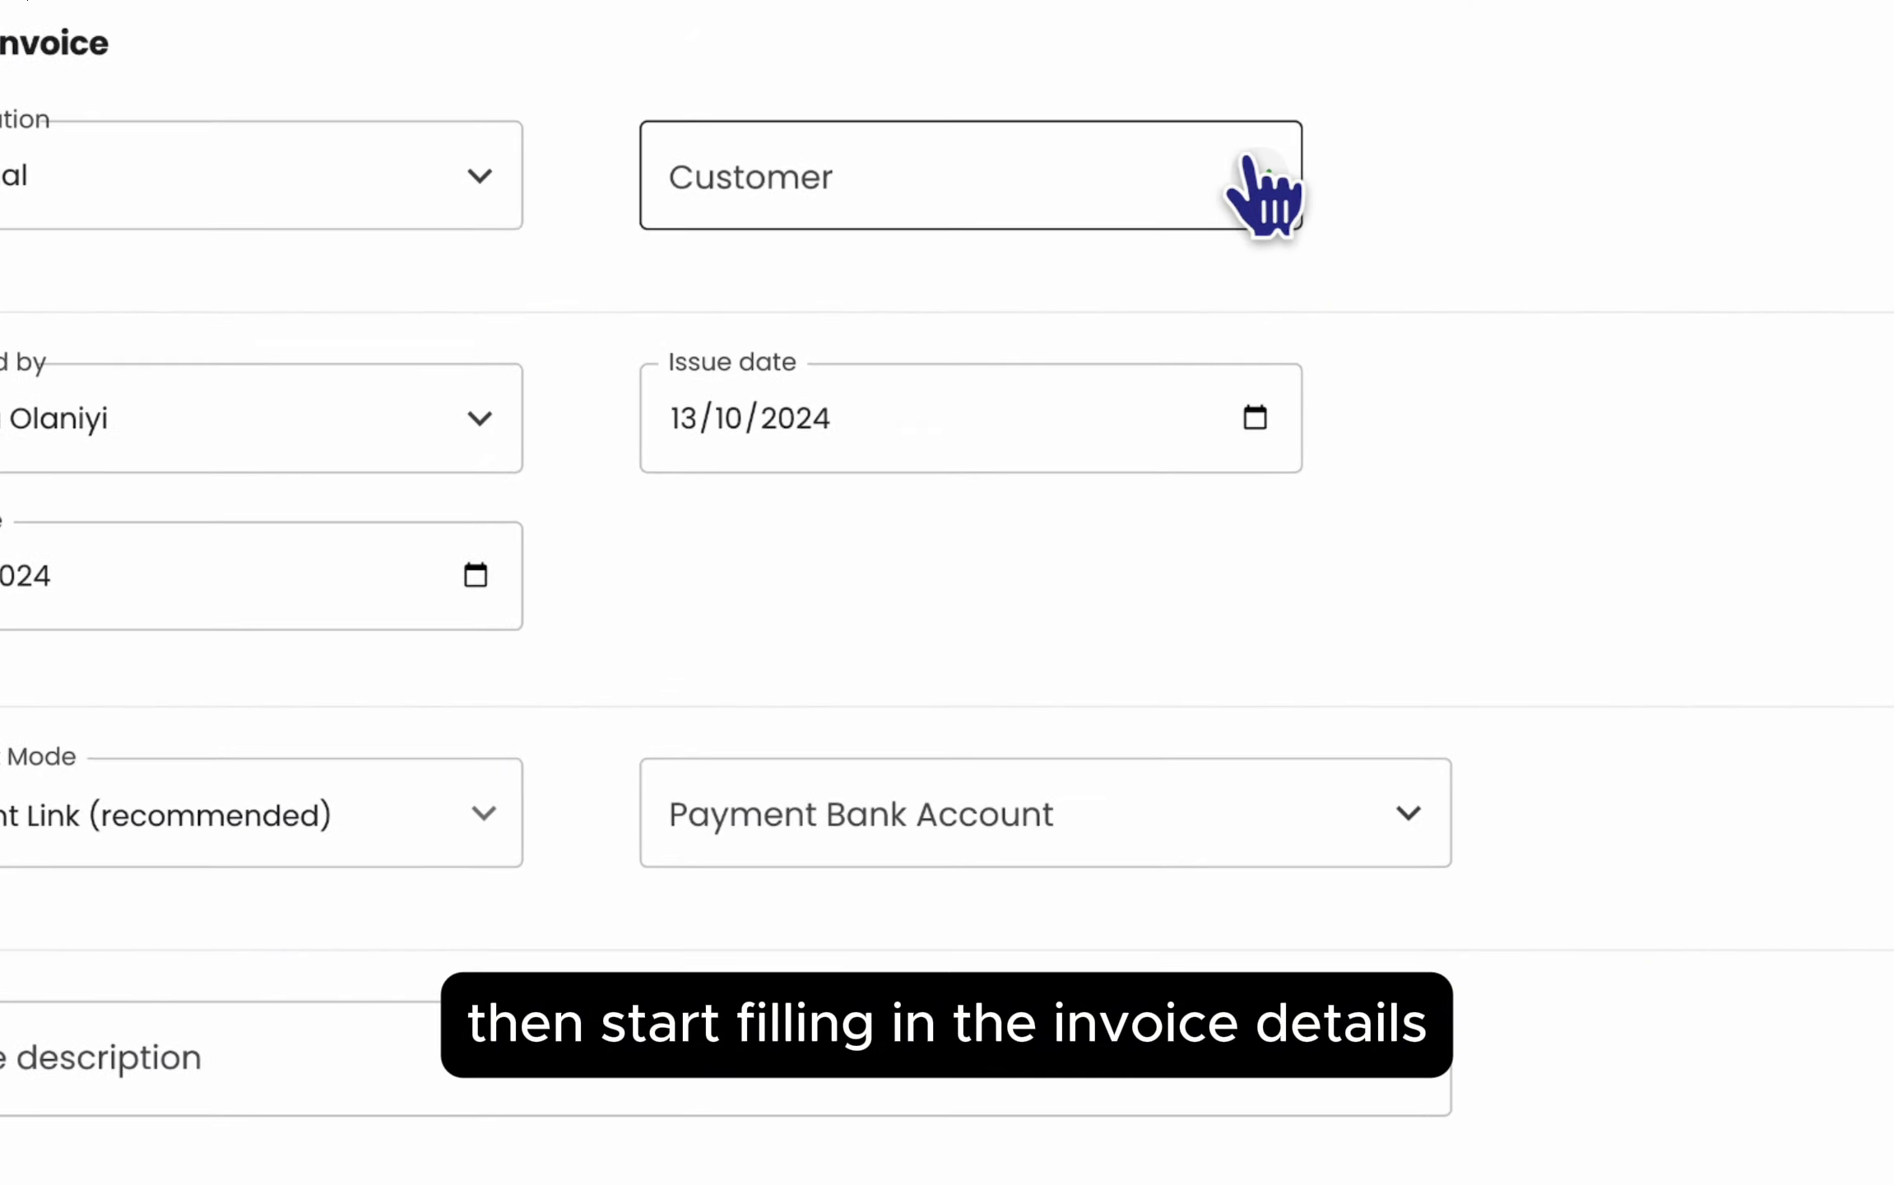
pyautogui.click(1156, 125)
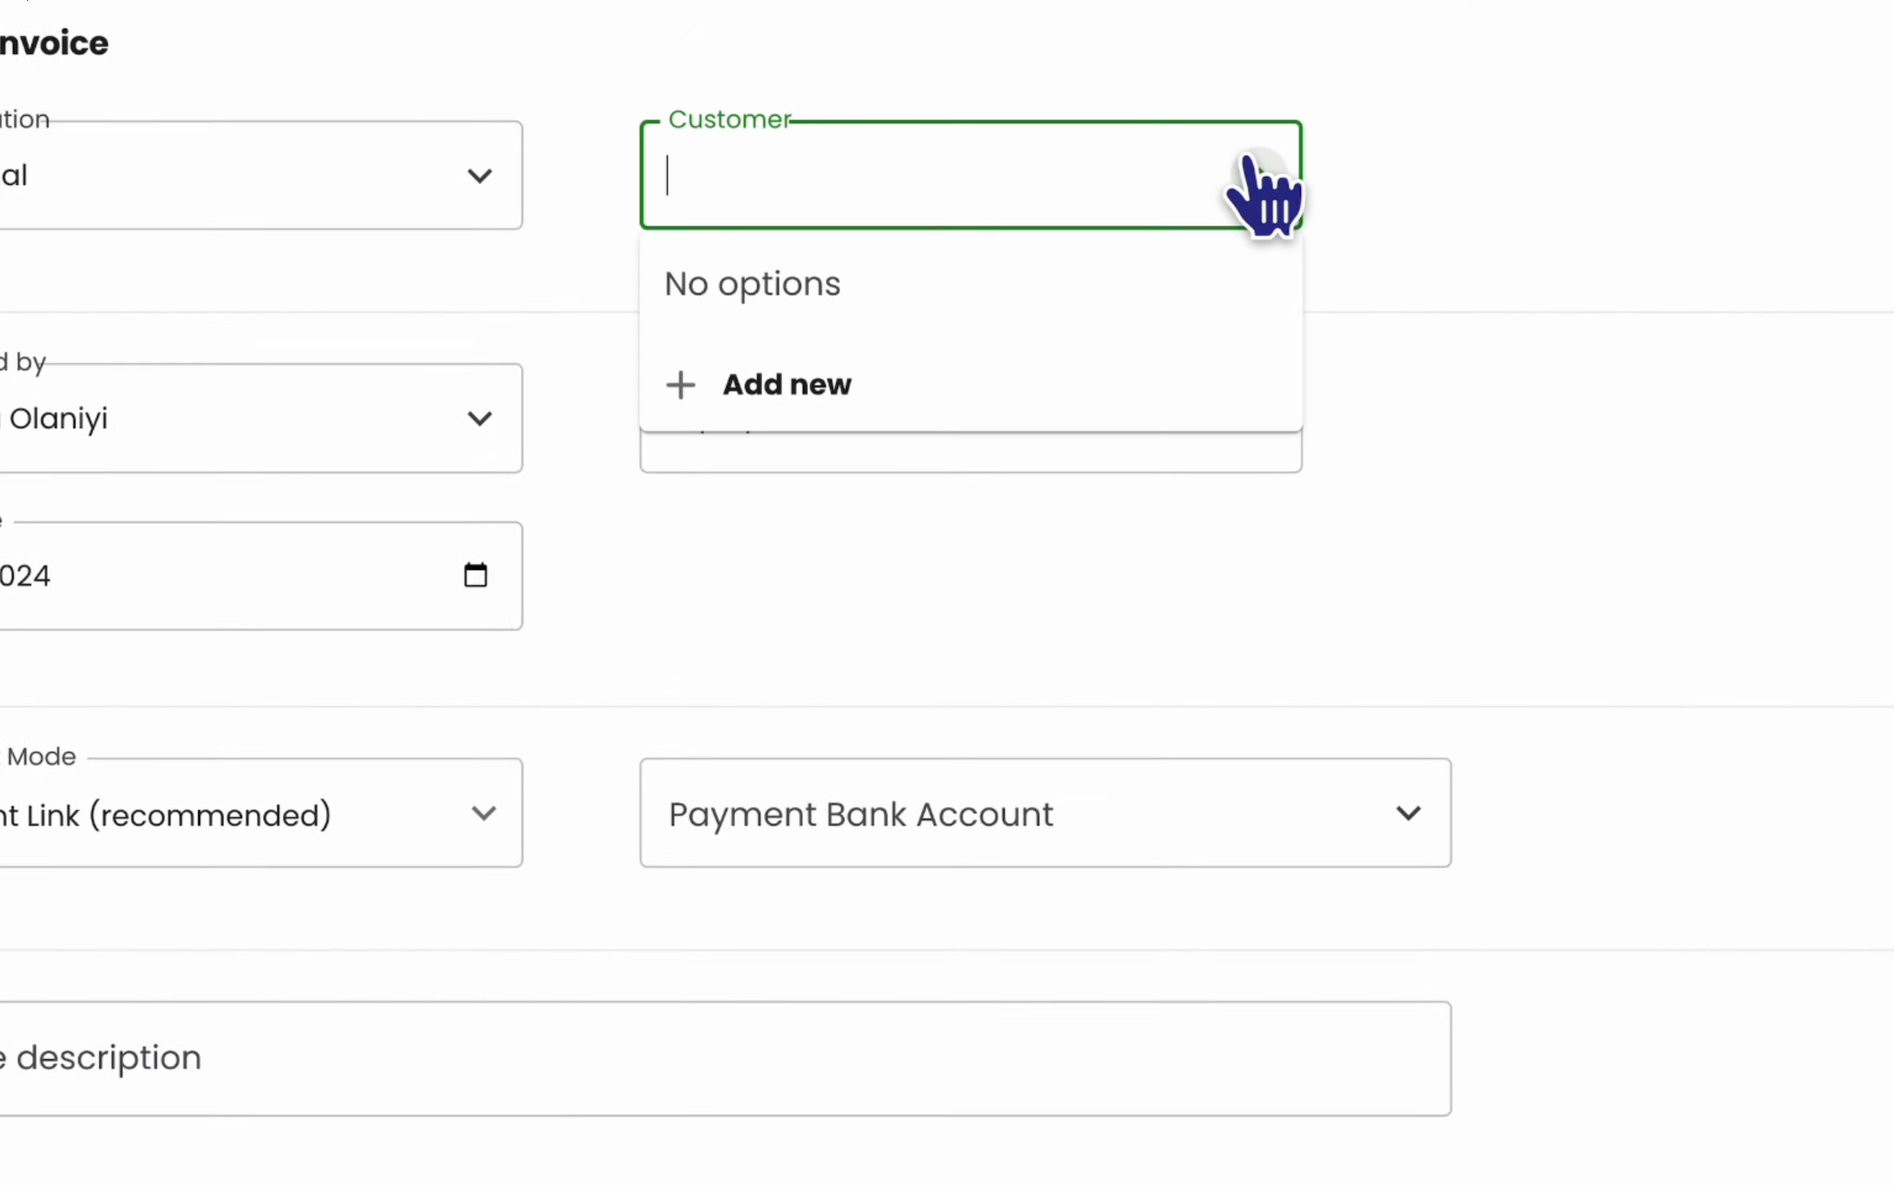
# - Create a new individual client with first name, last name and e-mail as the invoice customer
pyautogui.click(1125, 404)
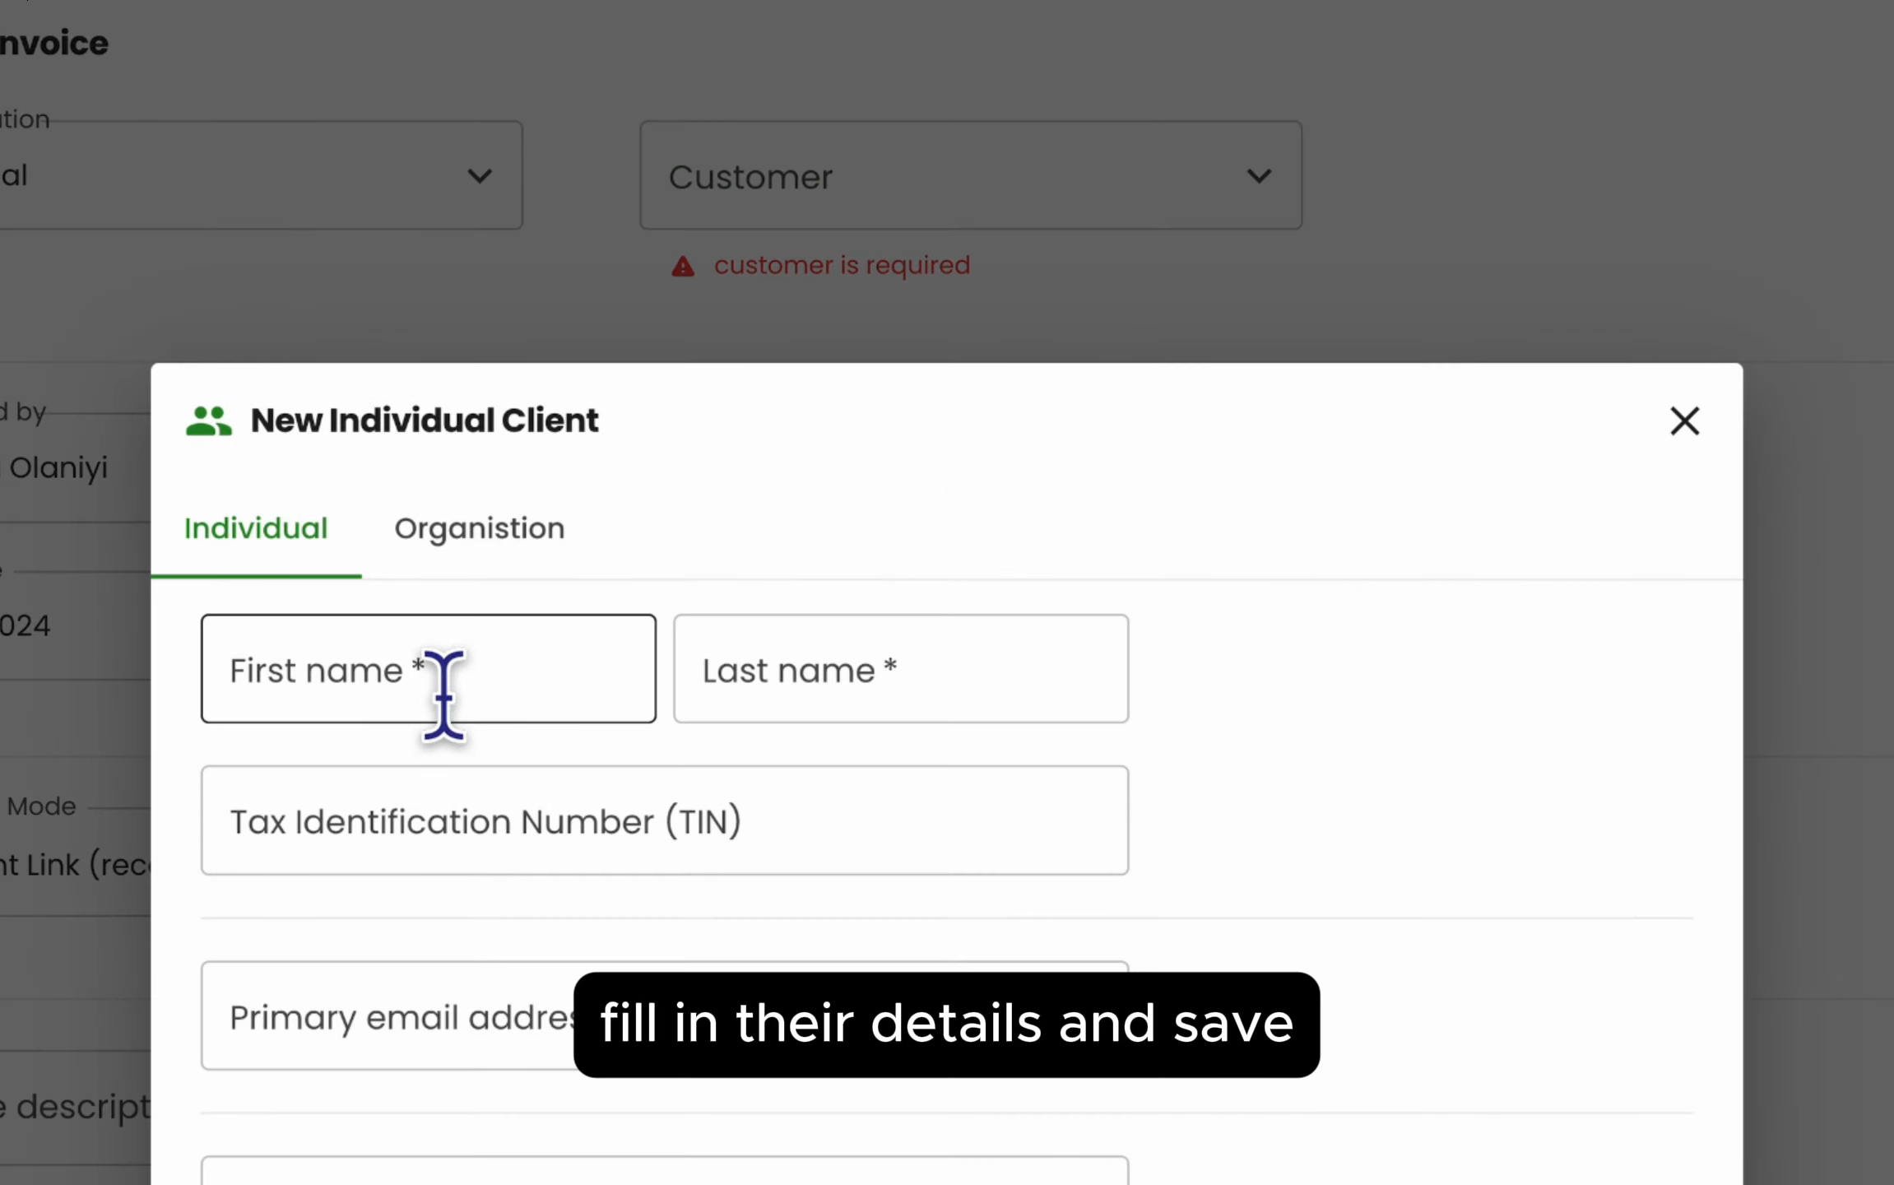
pyautogui.click(444, 696)
pyautogui.press('Tab')
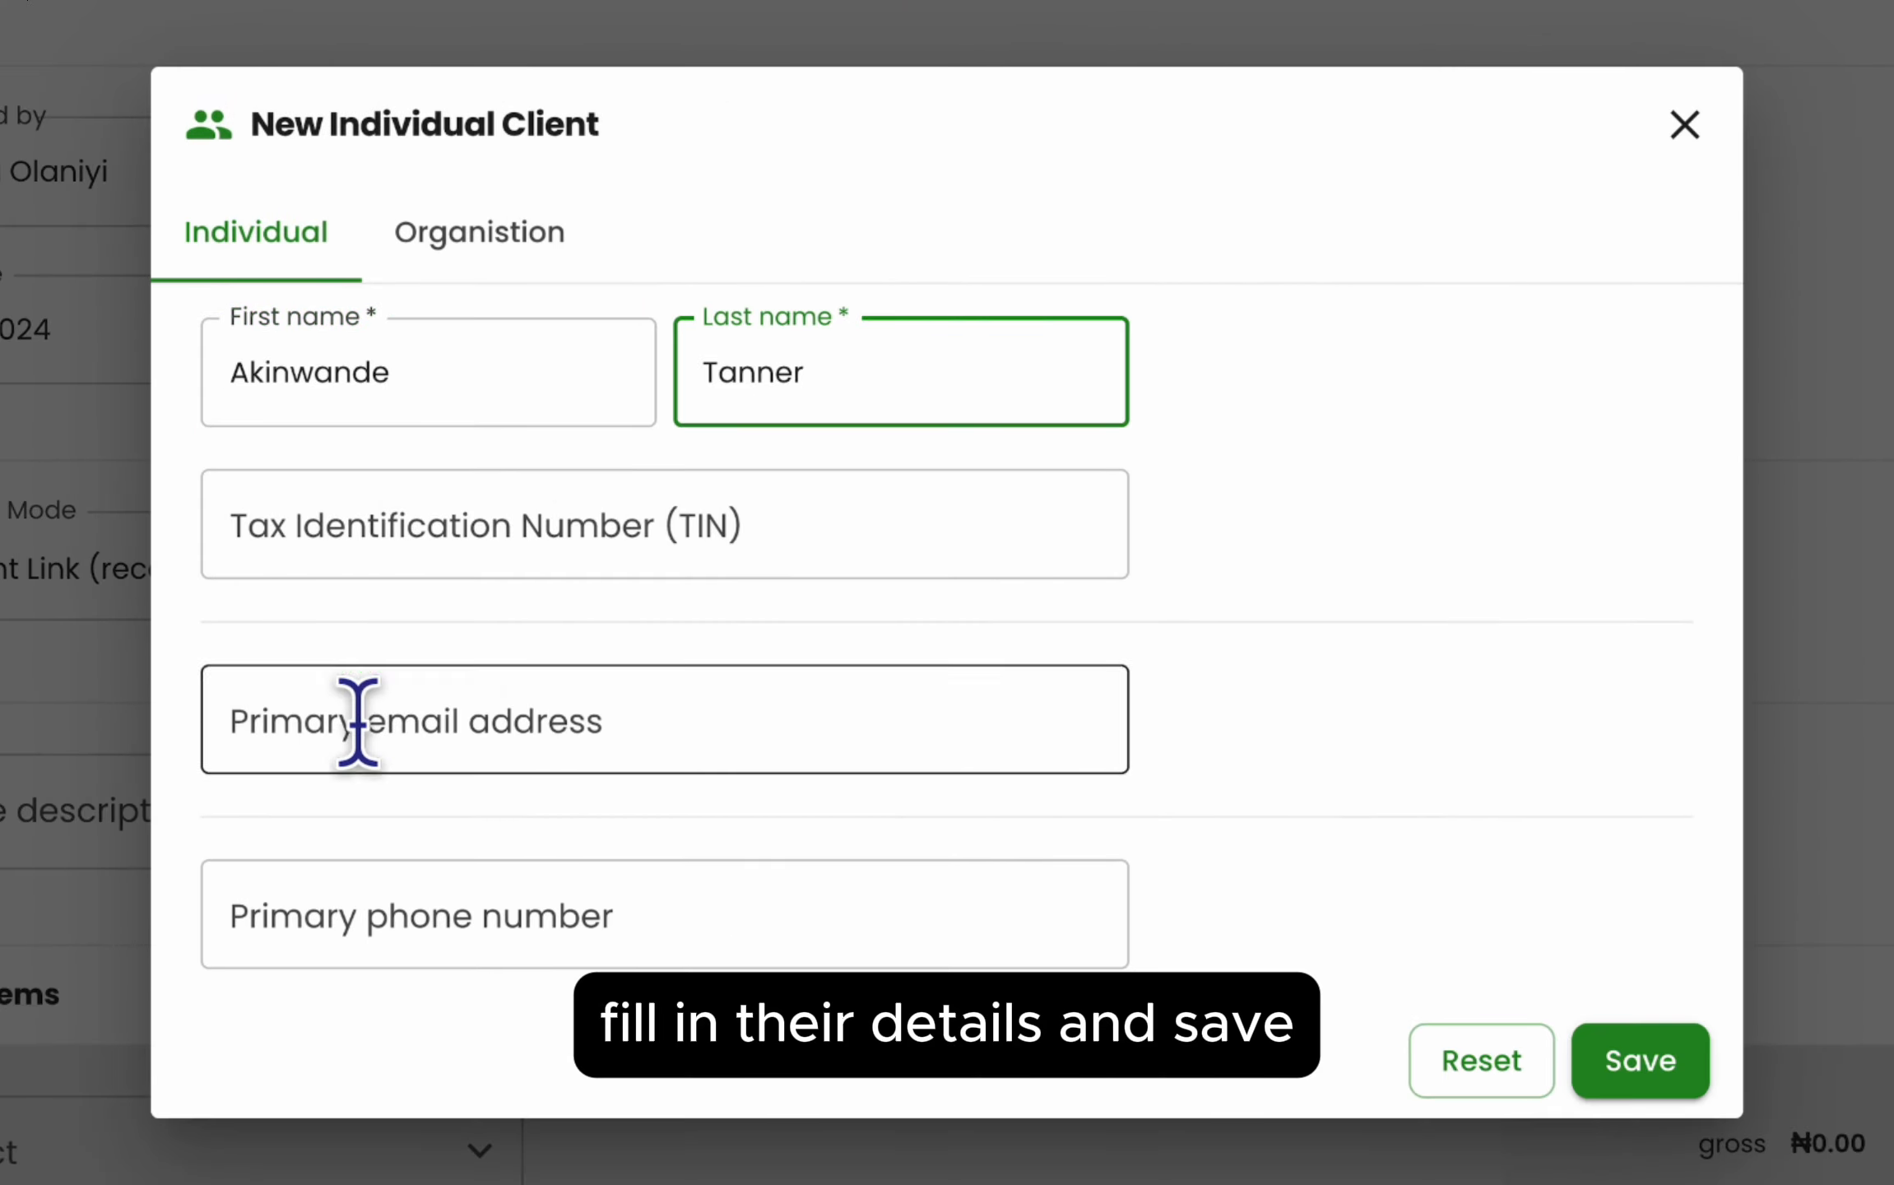
pyautogui.click(358, 722)
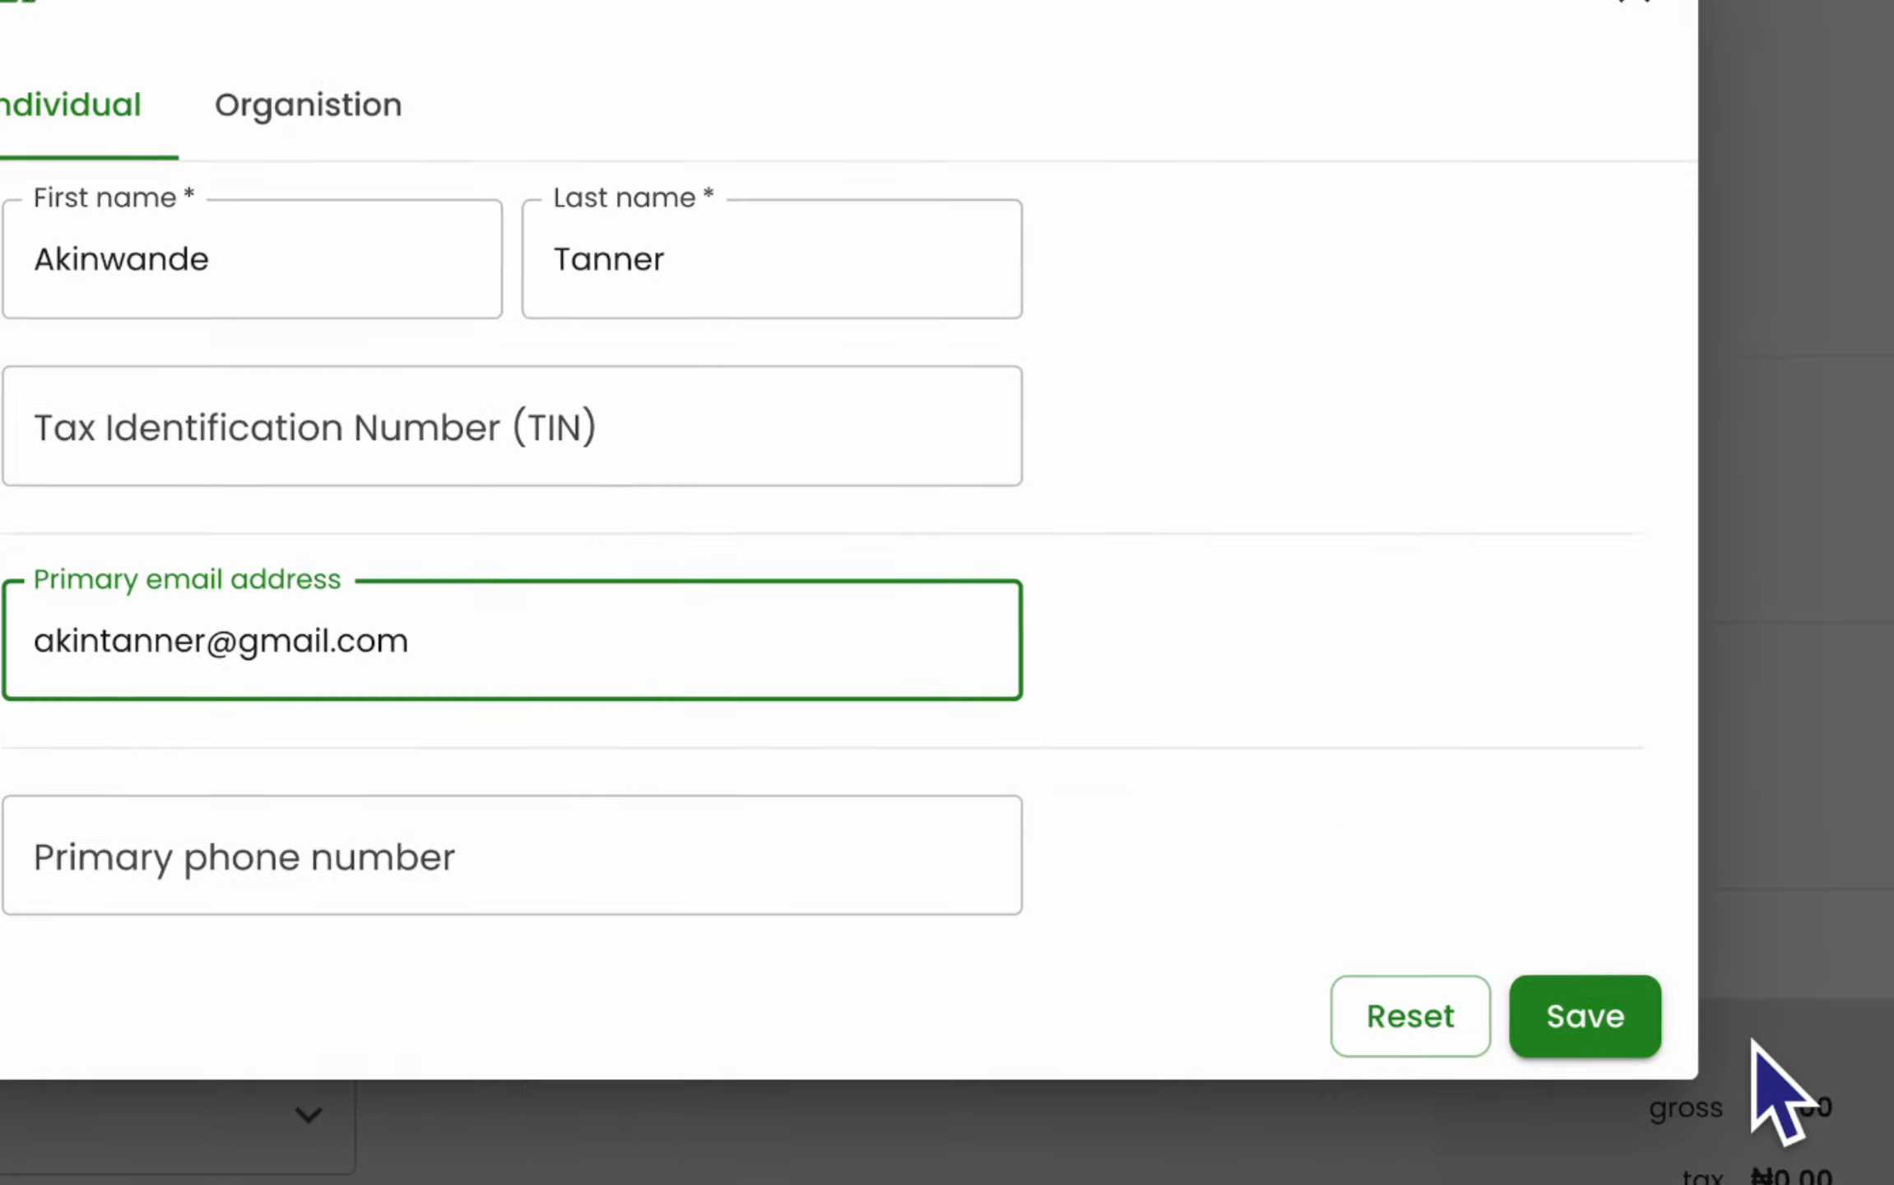
pyautogui.click(1668, 1045)
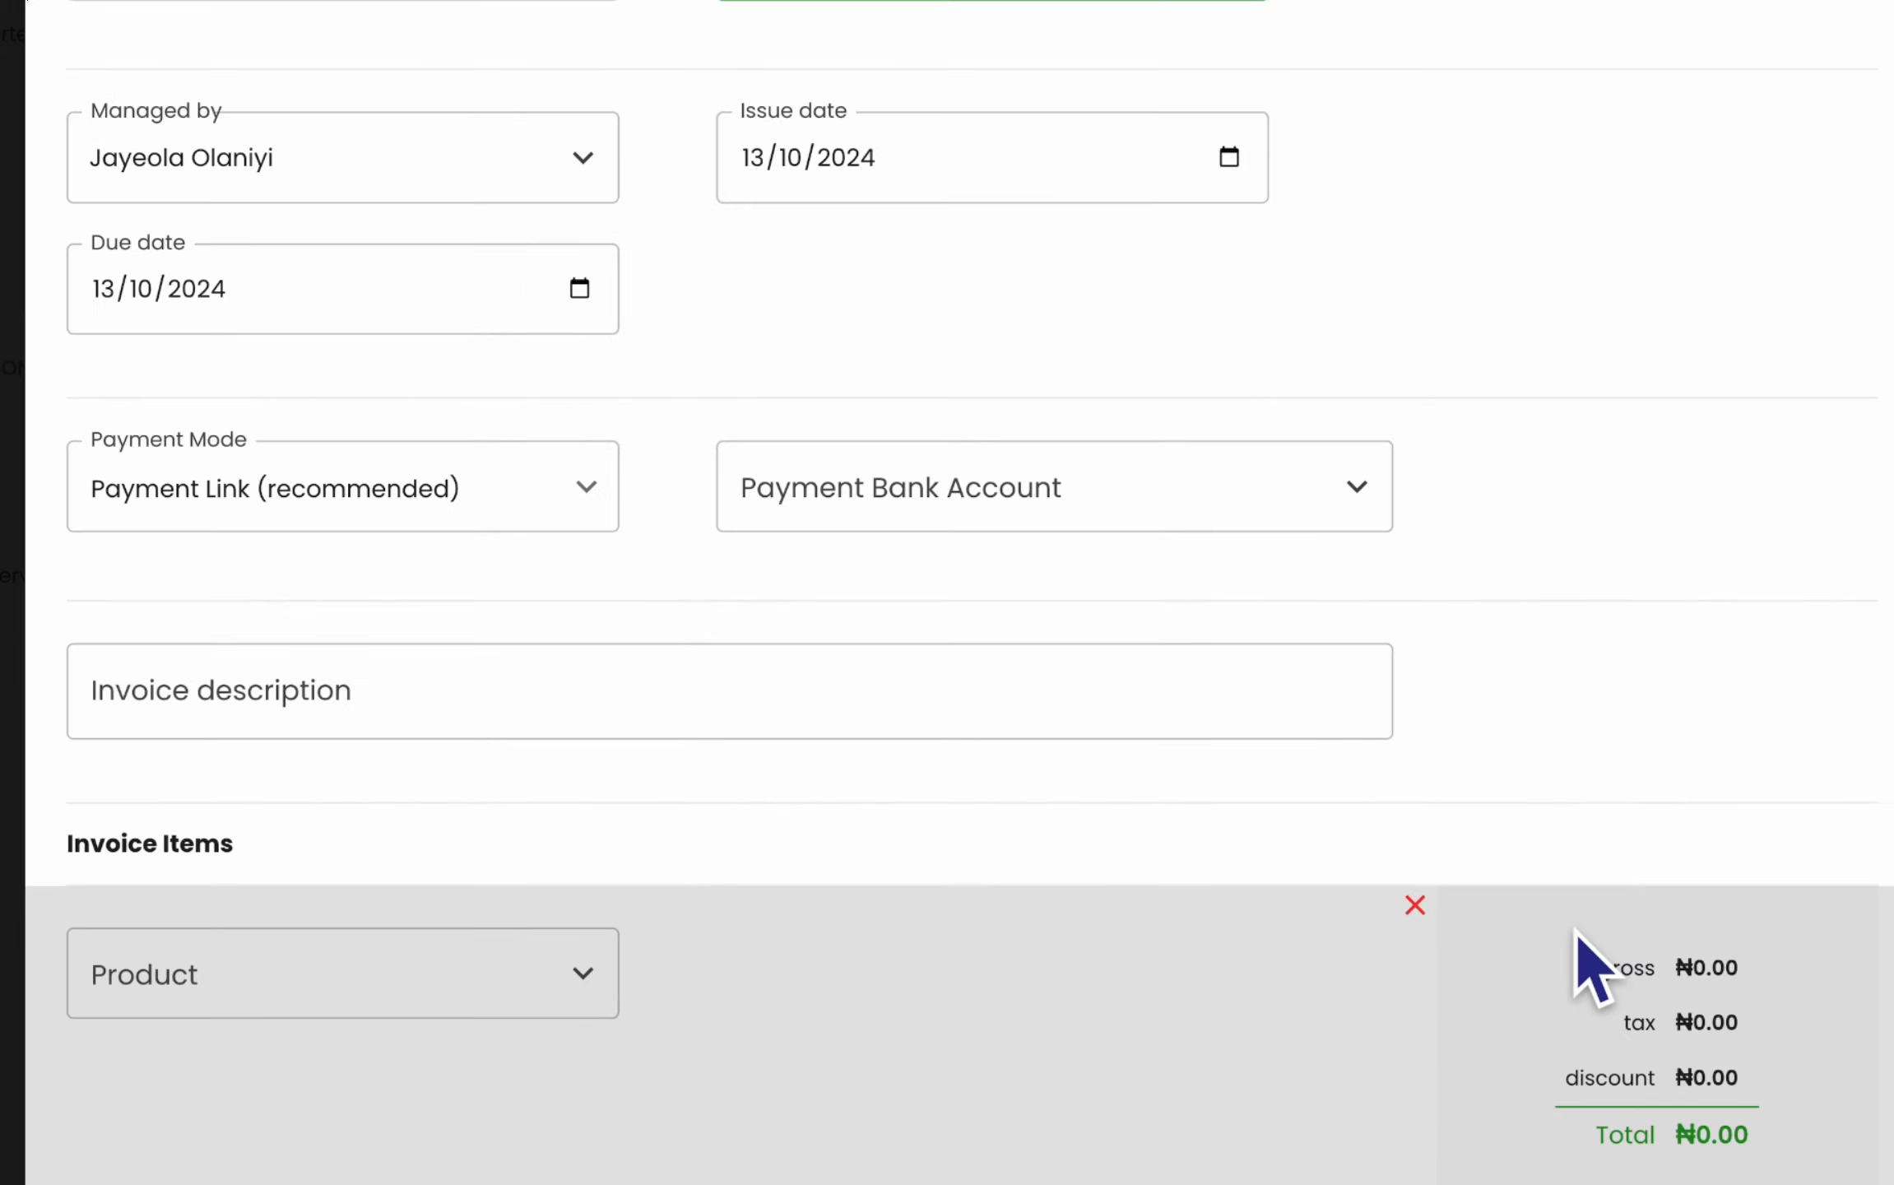
# - Add a Zenith Bank account with its account number as payment account, then begin the invoice description
pyautogui.click(1362, 508)
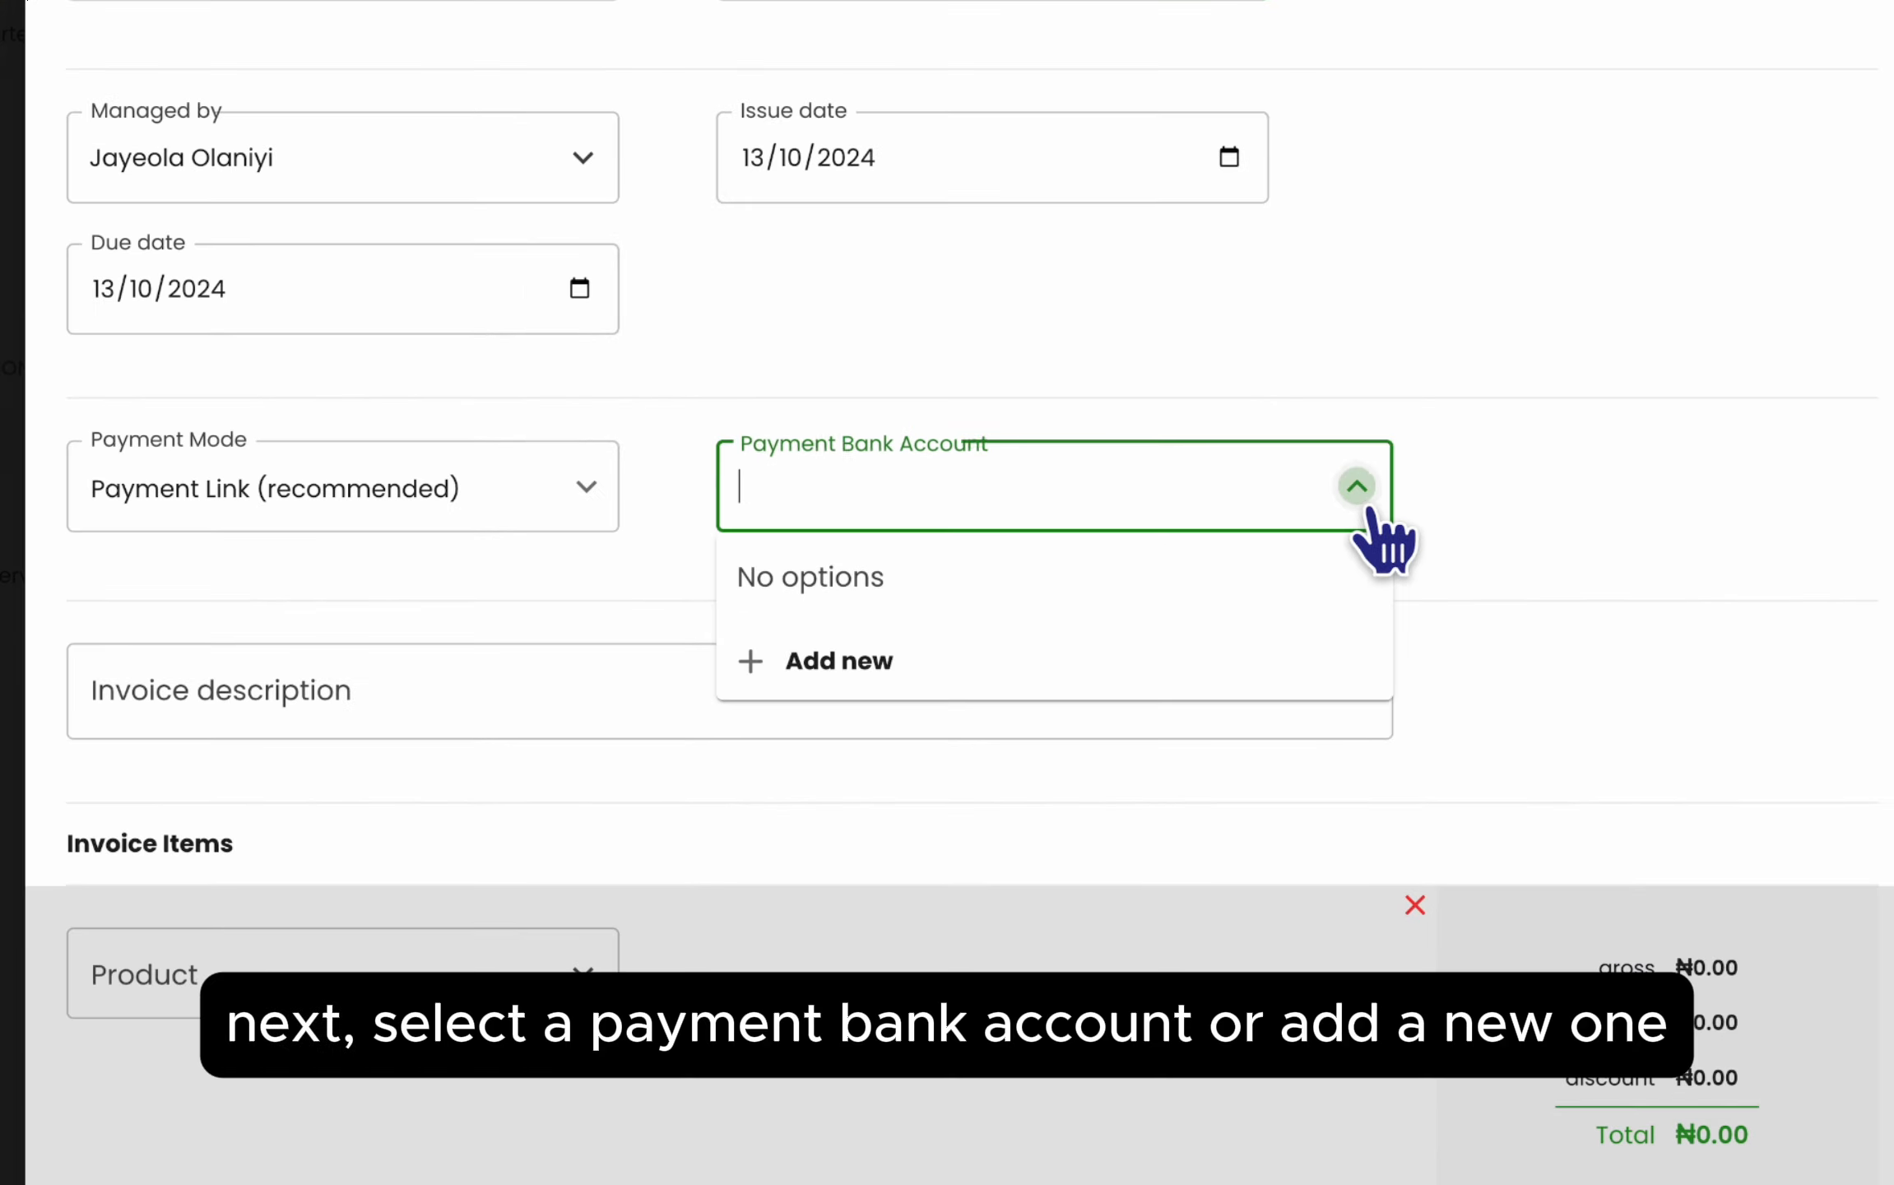
pyautogui.click(1316, 658)
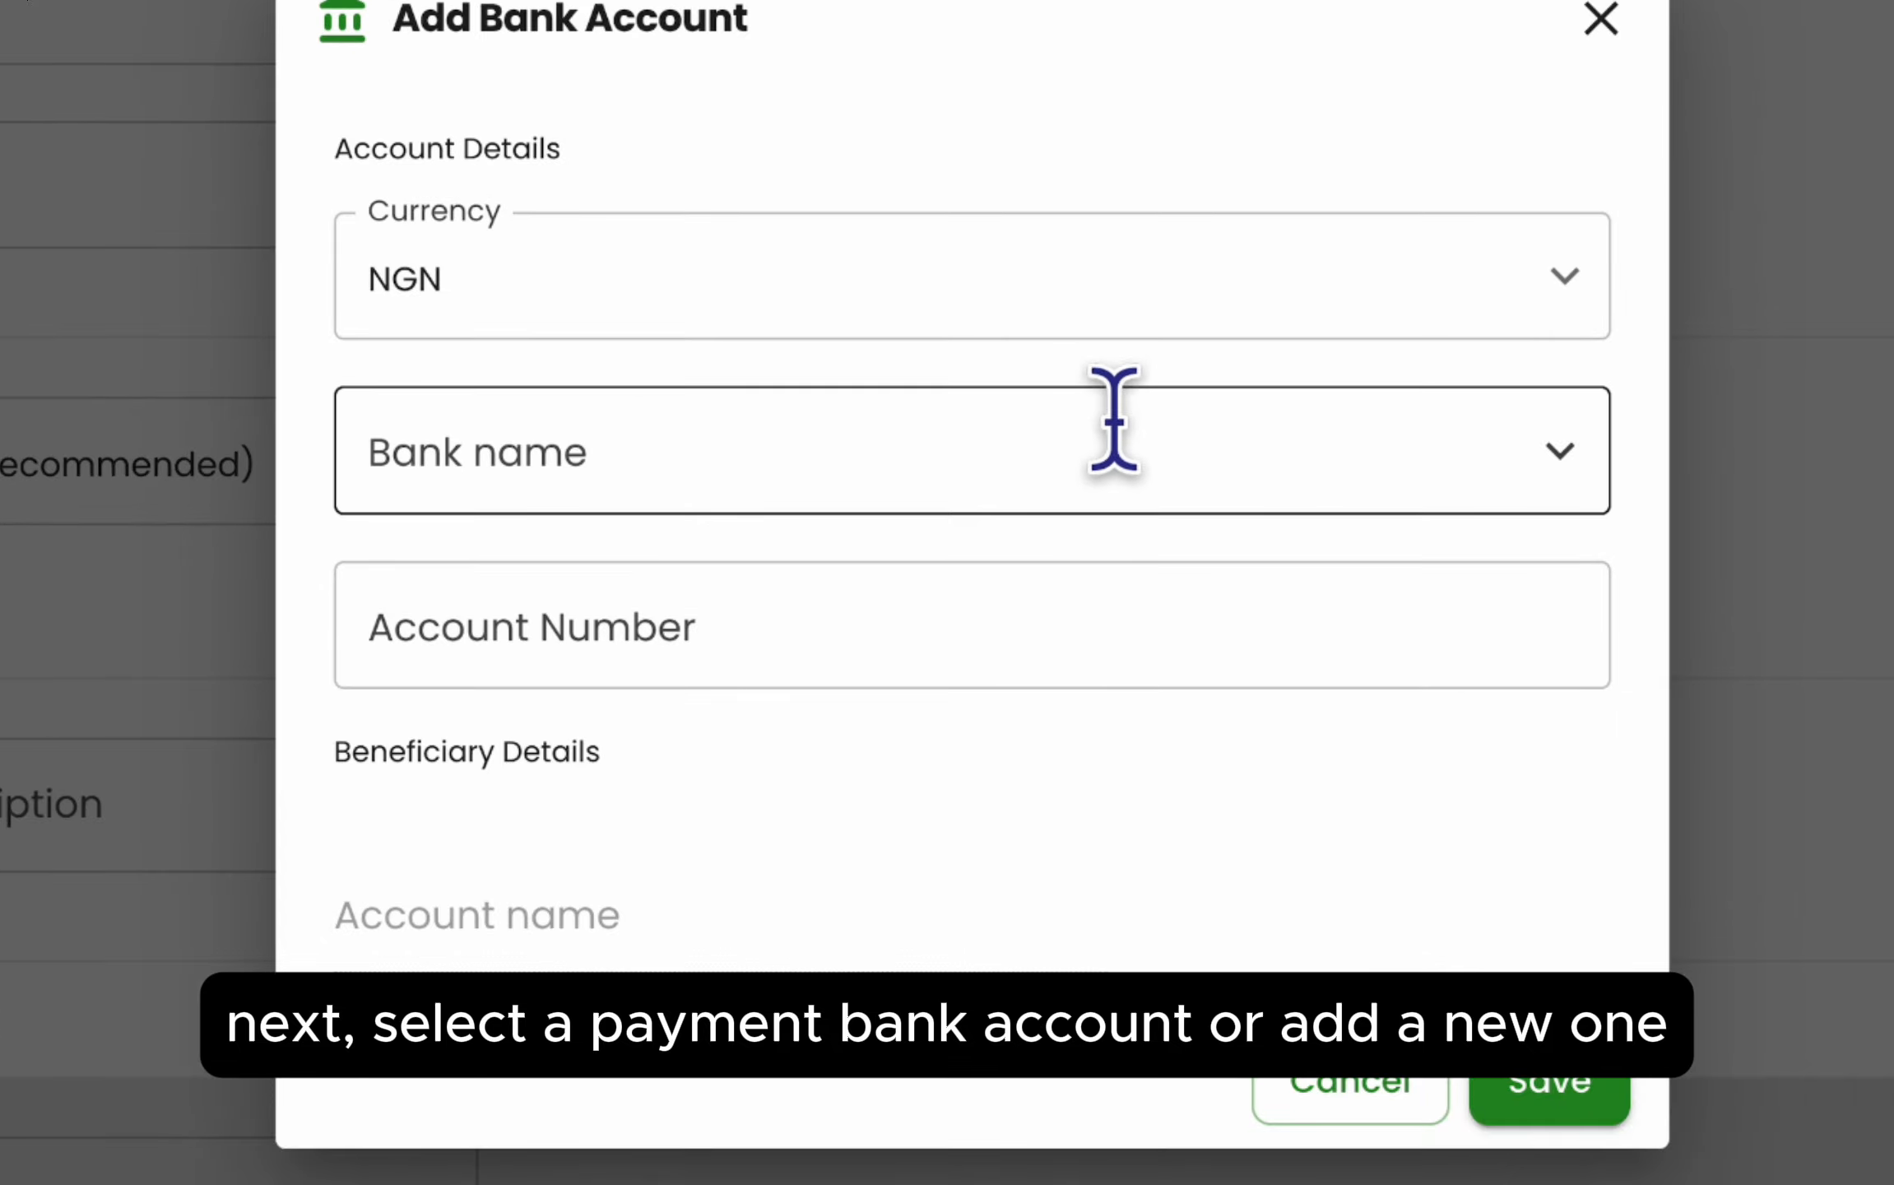
pyautogui.click(1083, 473)
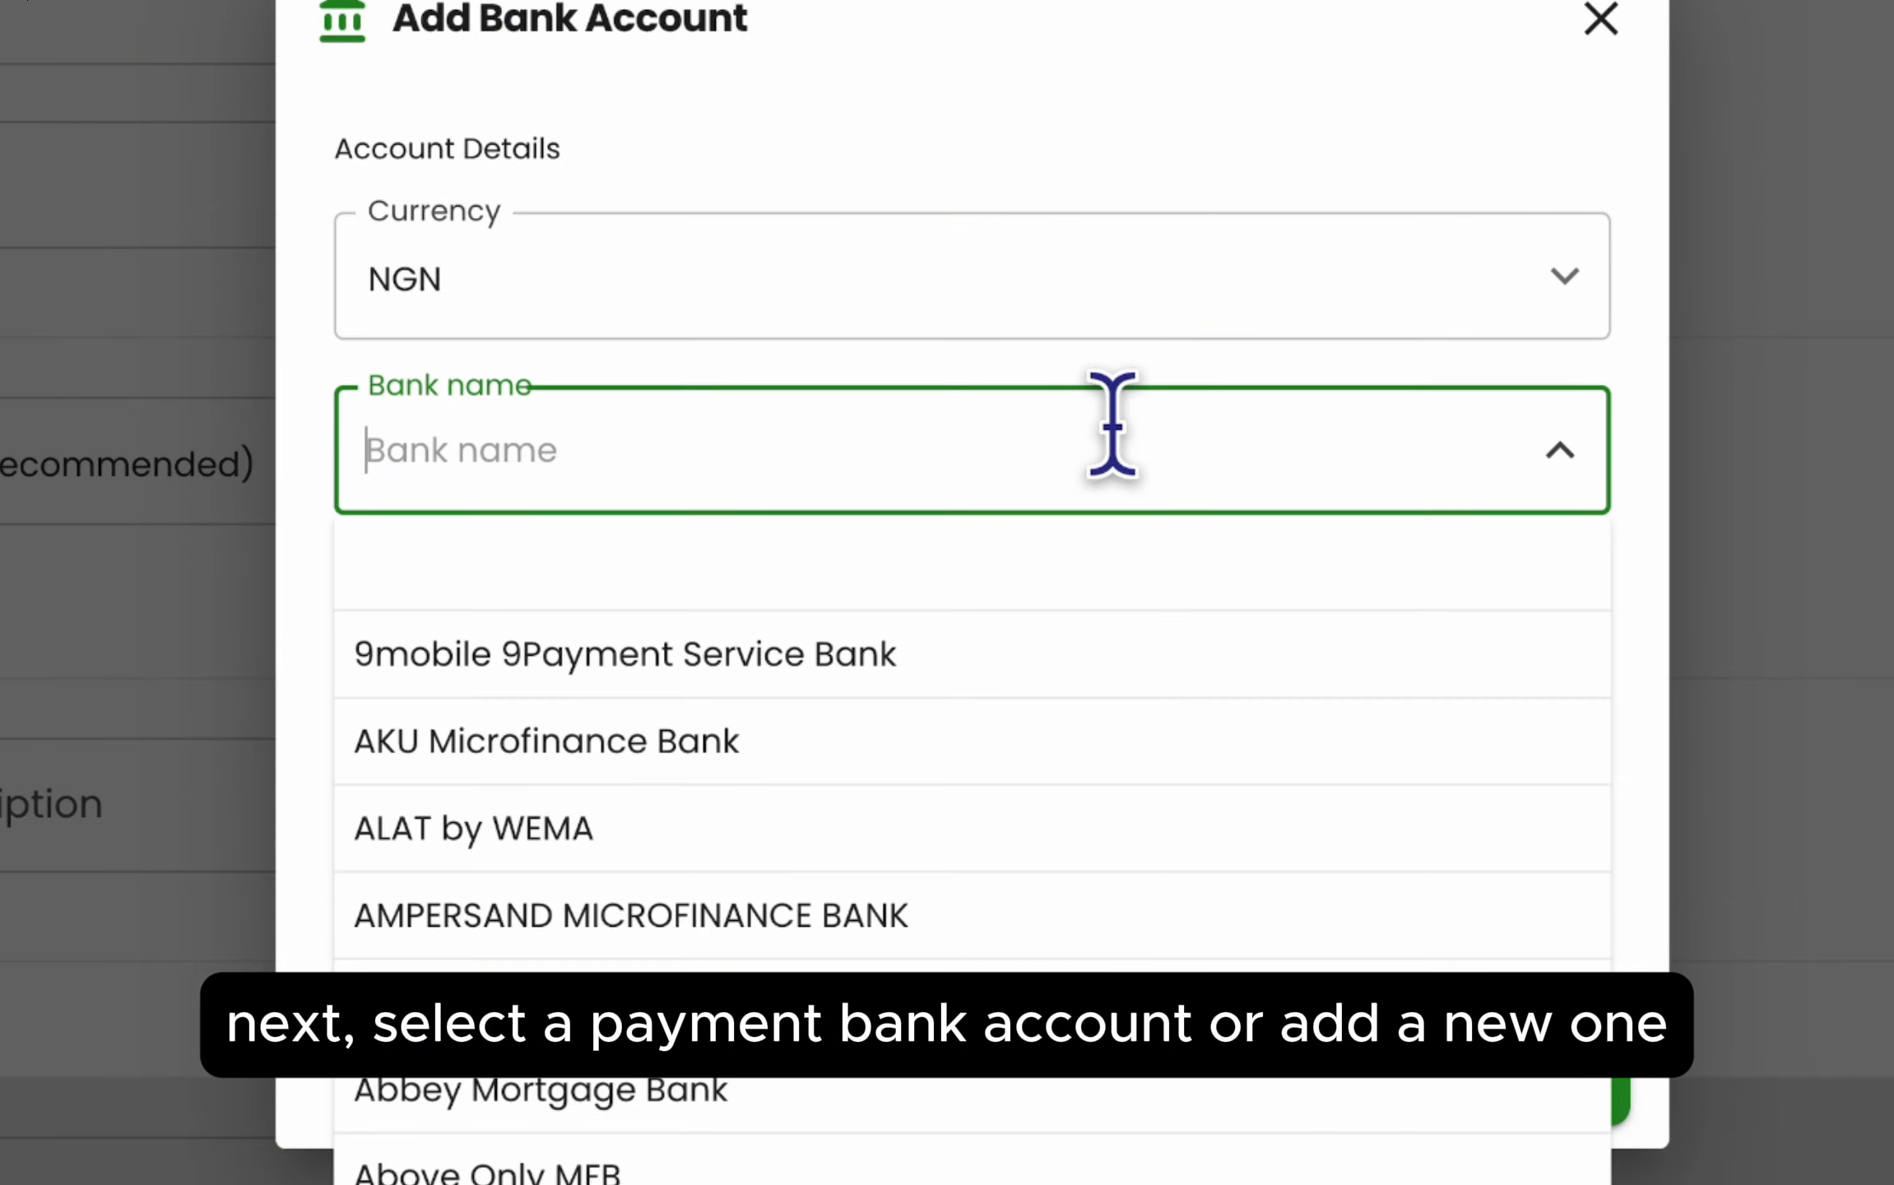
pyautogui.write('zenit')
pyautogui.click(895, 597)
pyautogui.click(880, 613)
pyautogui.write('0000000000')
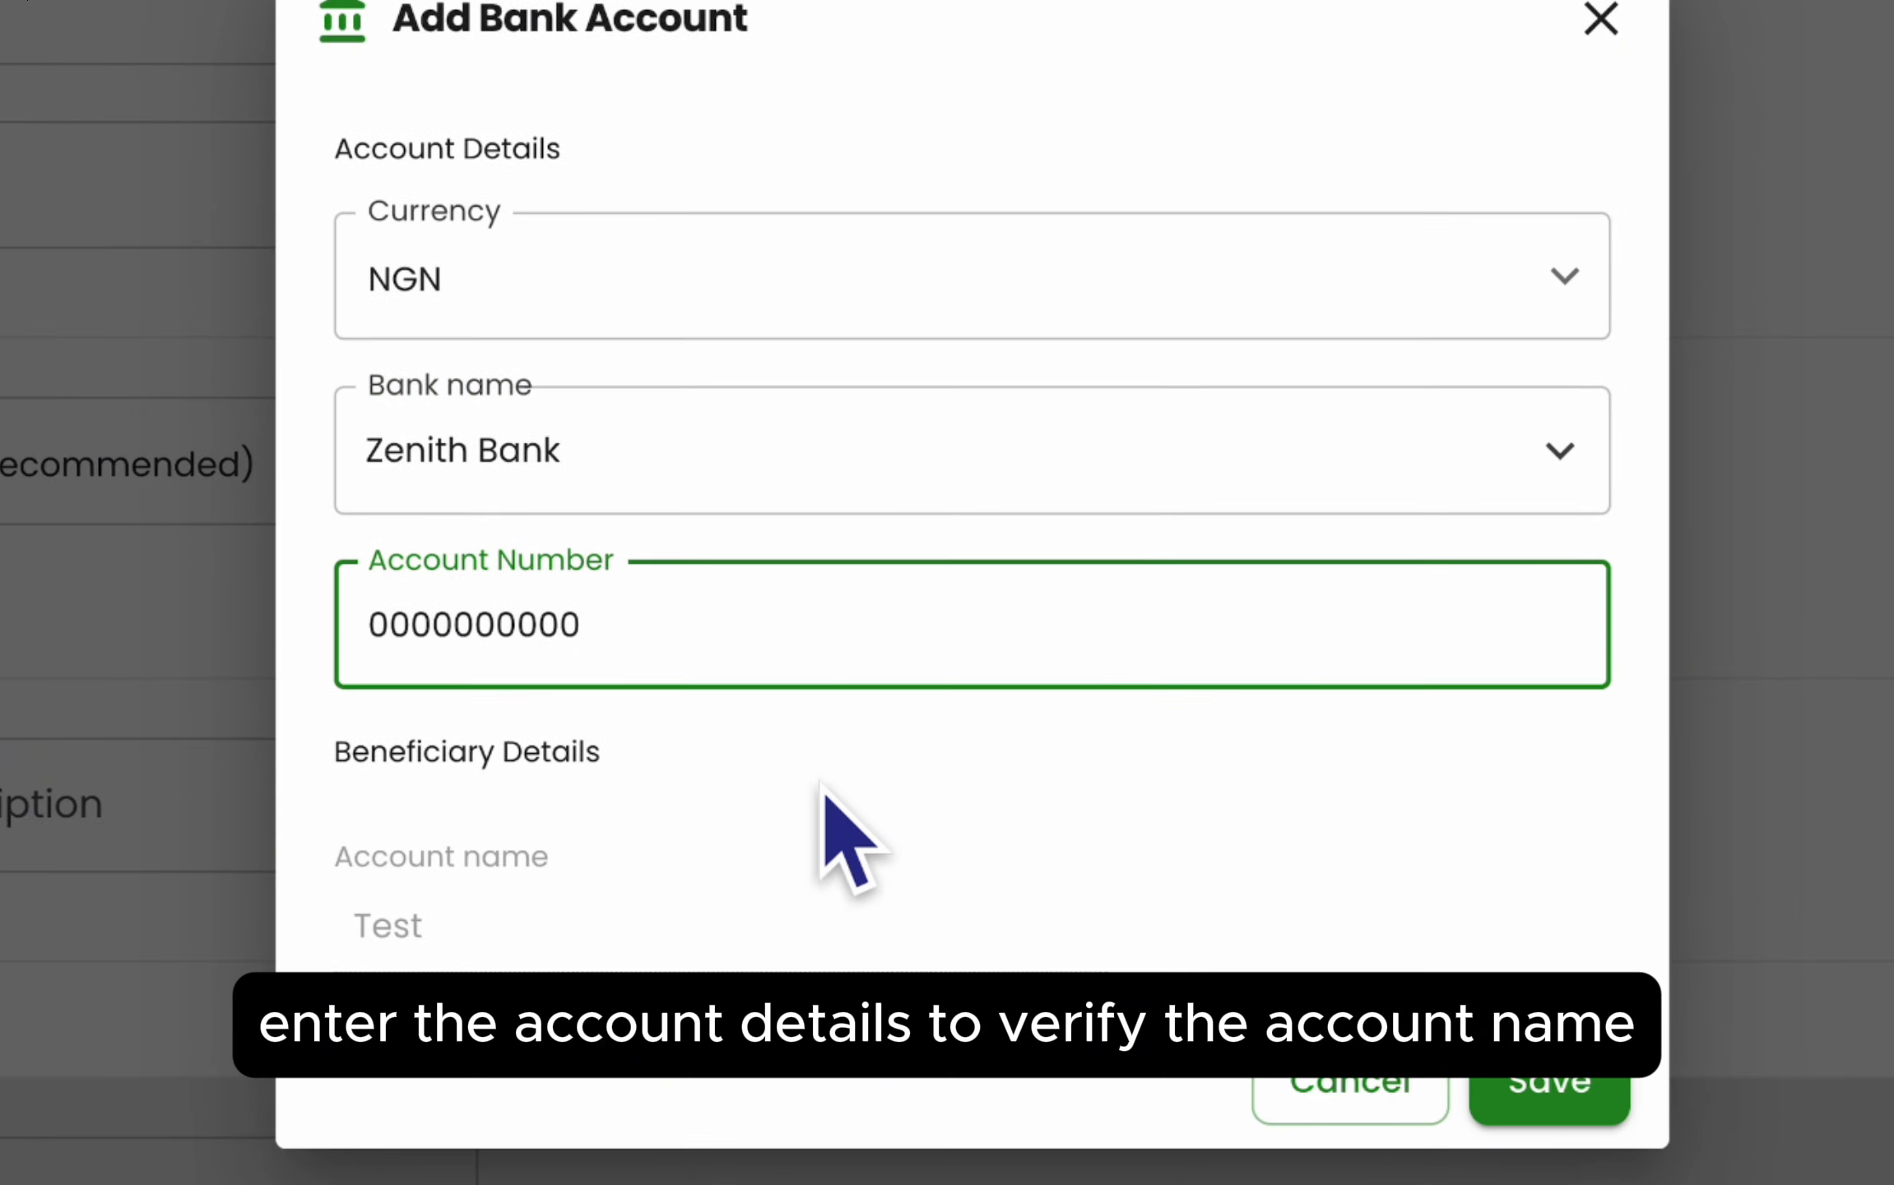
pyautogui.click(1526, 1070)
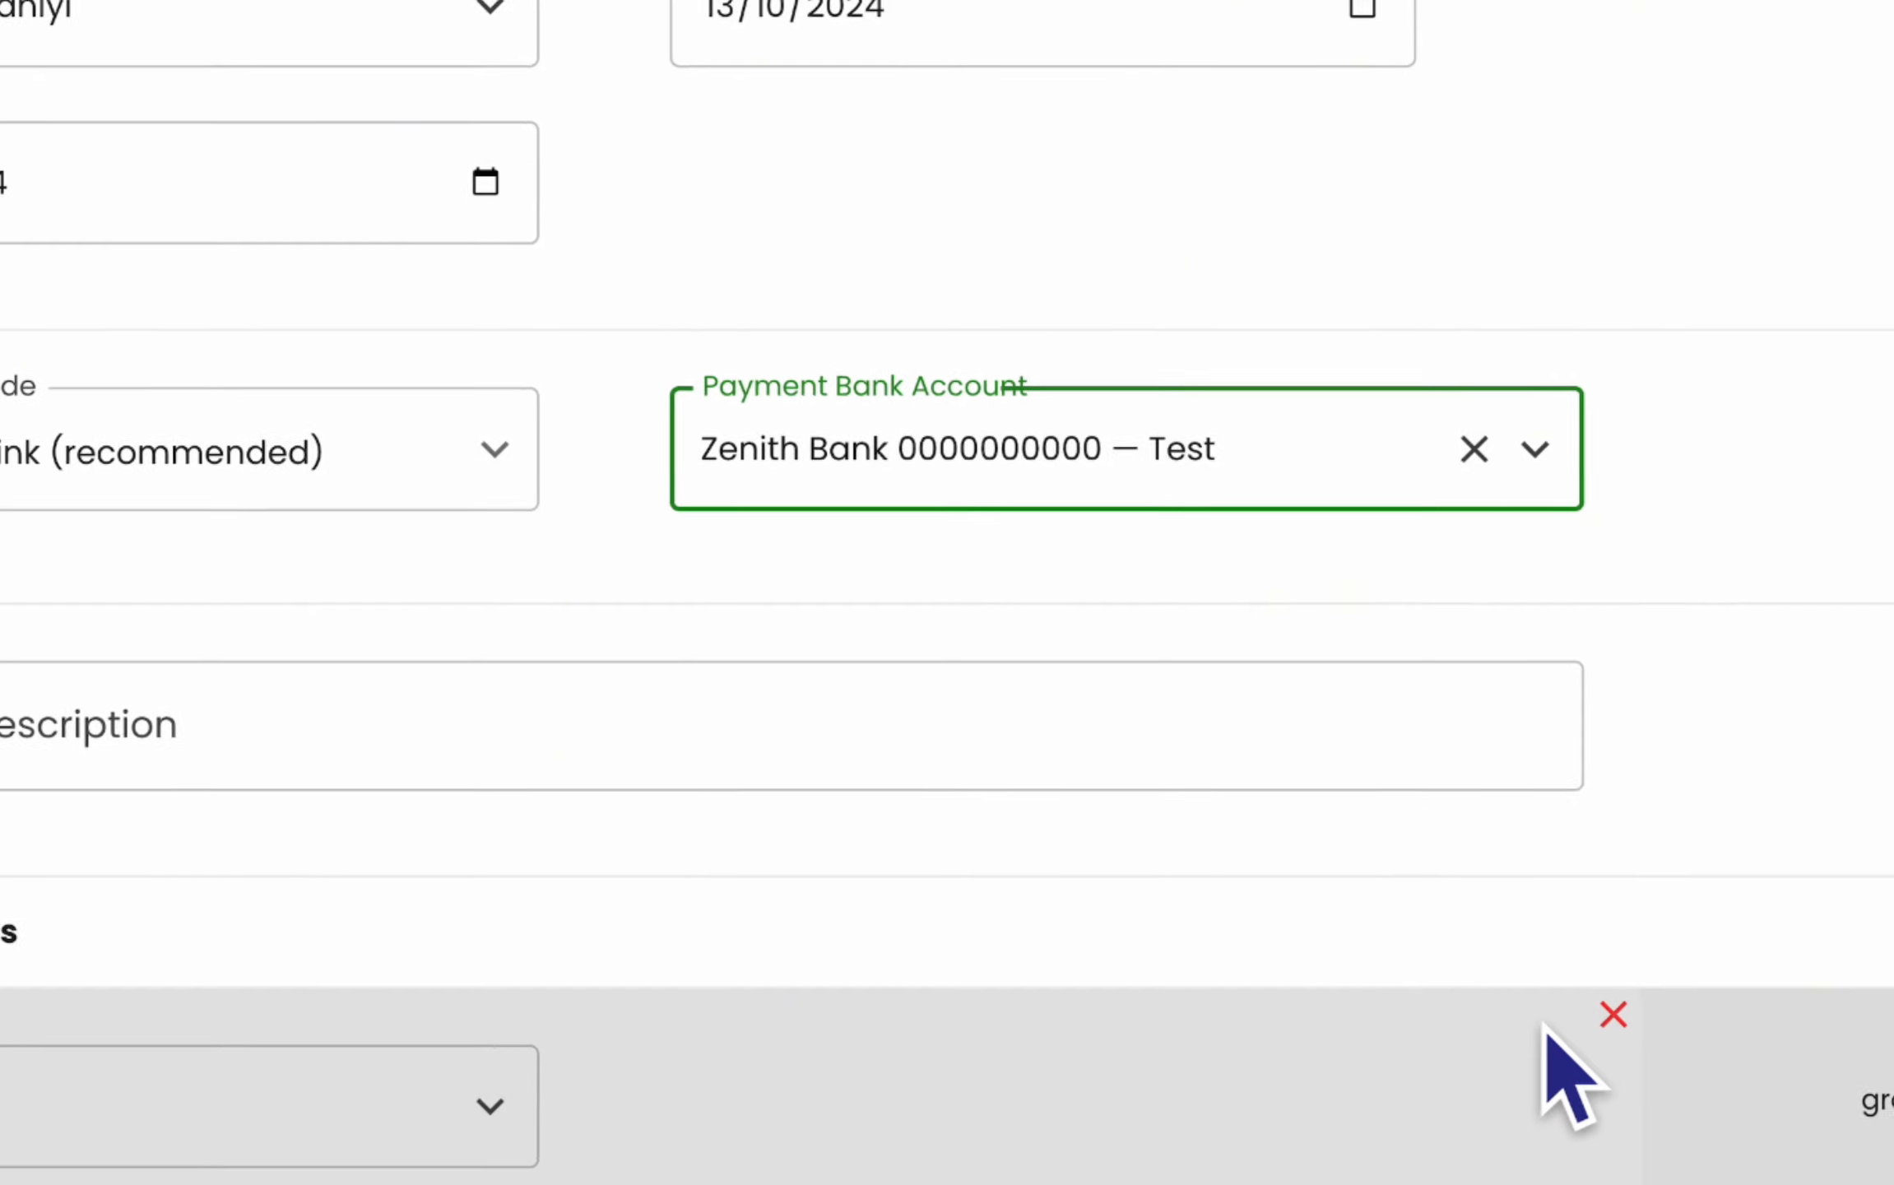
pyautogui.click(649, 706)
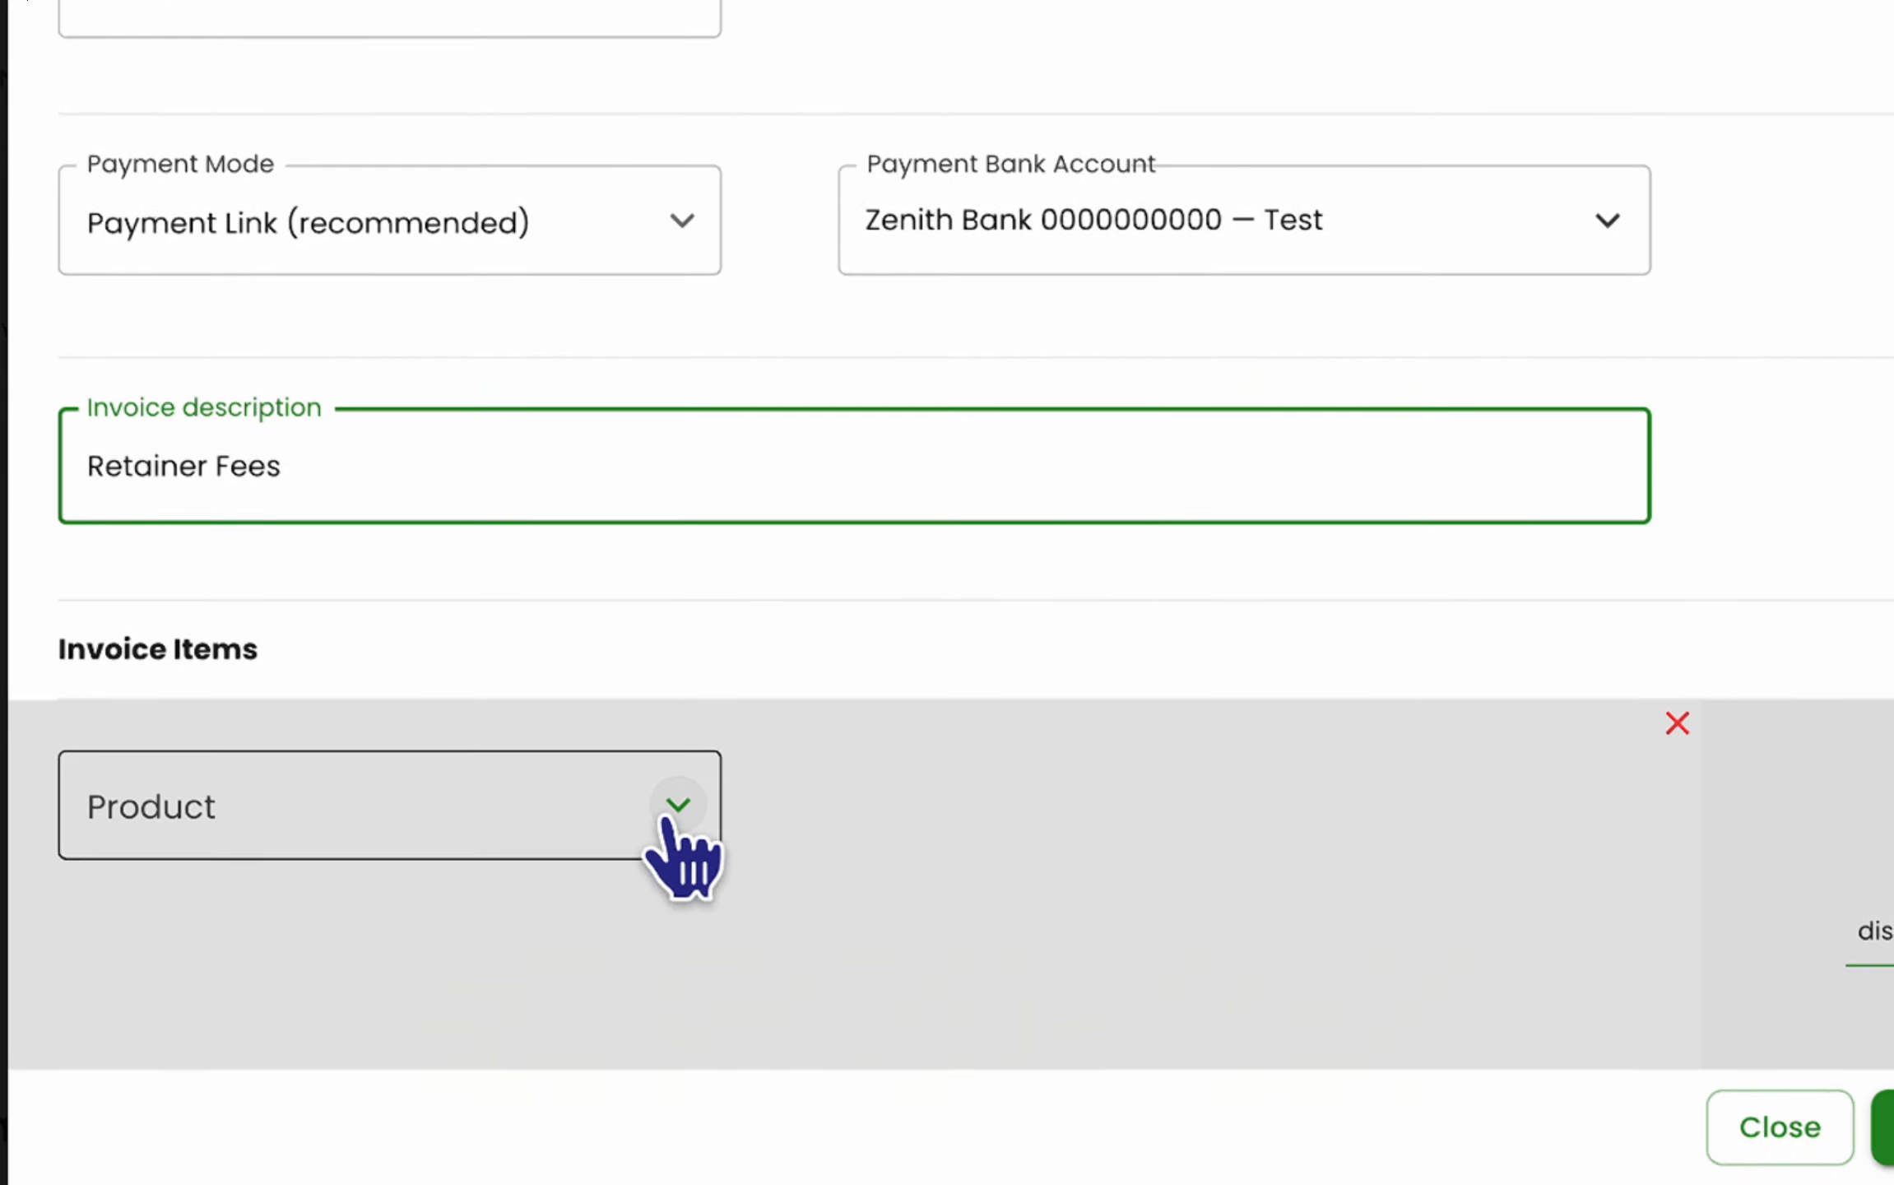
# - Create a new item named Legal Retainer and set its group to Service
pyautogui.click(678, 805)
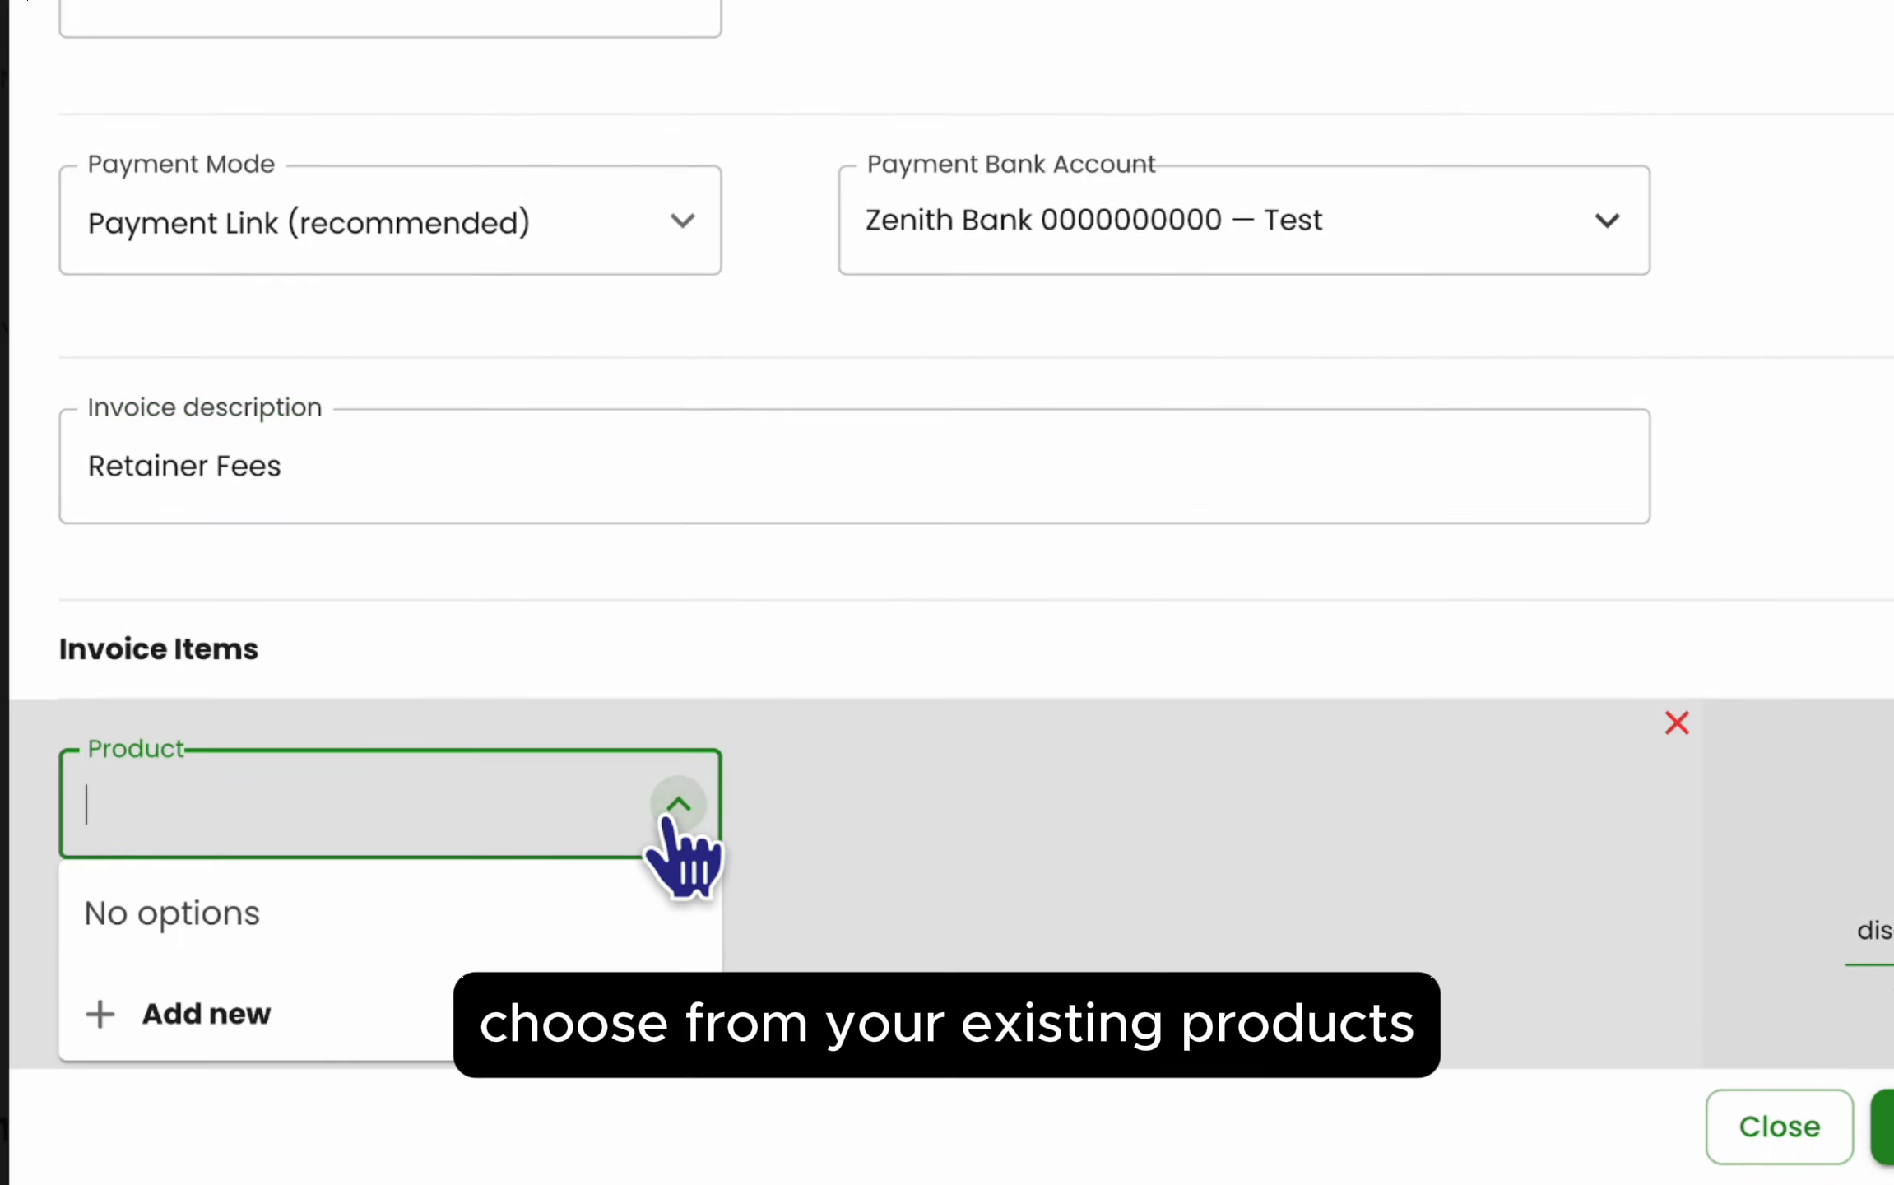
pyautogui.click(445, 1013)
pyautogui.click(538, 198)
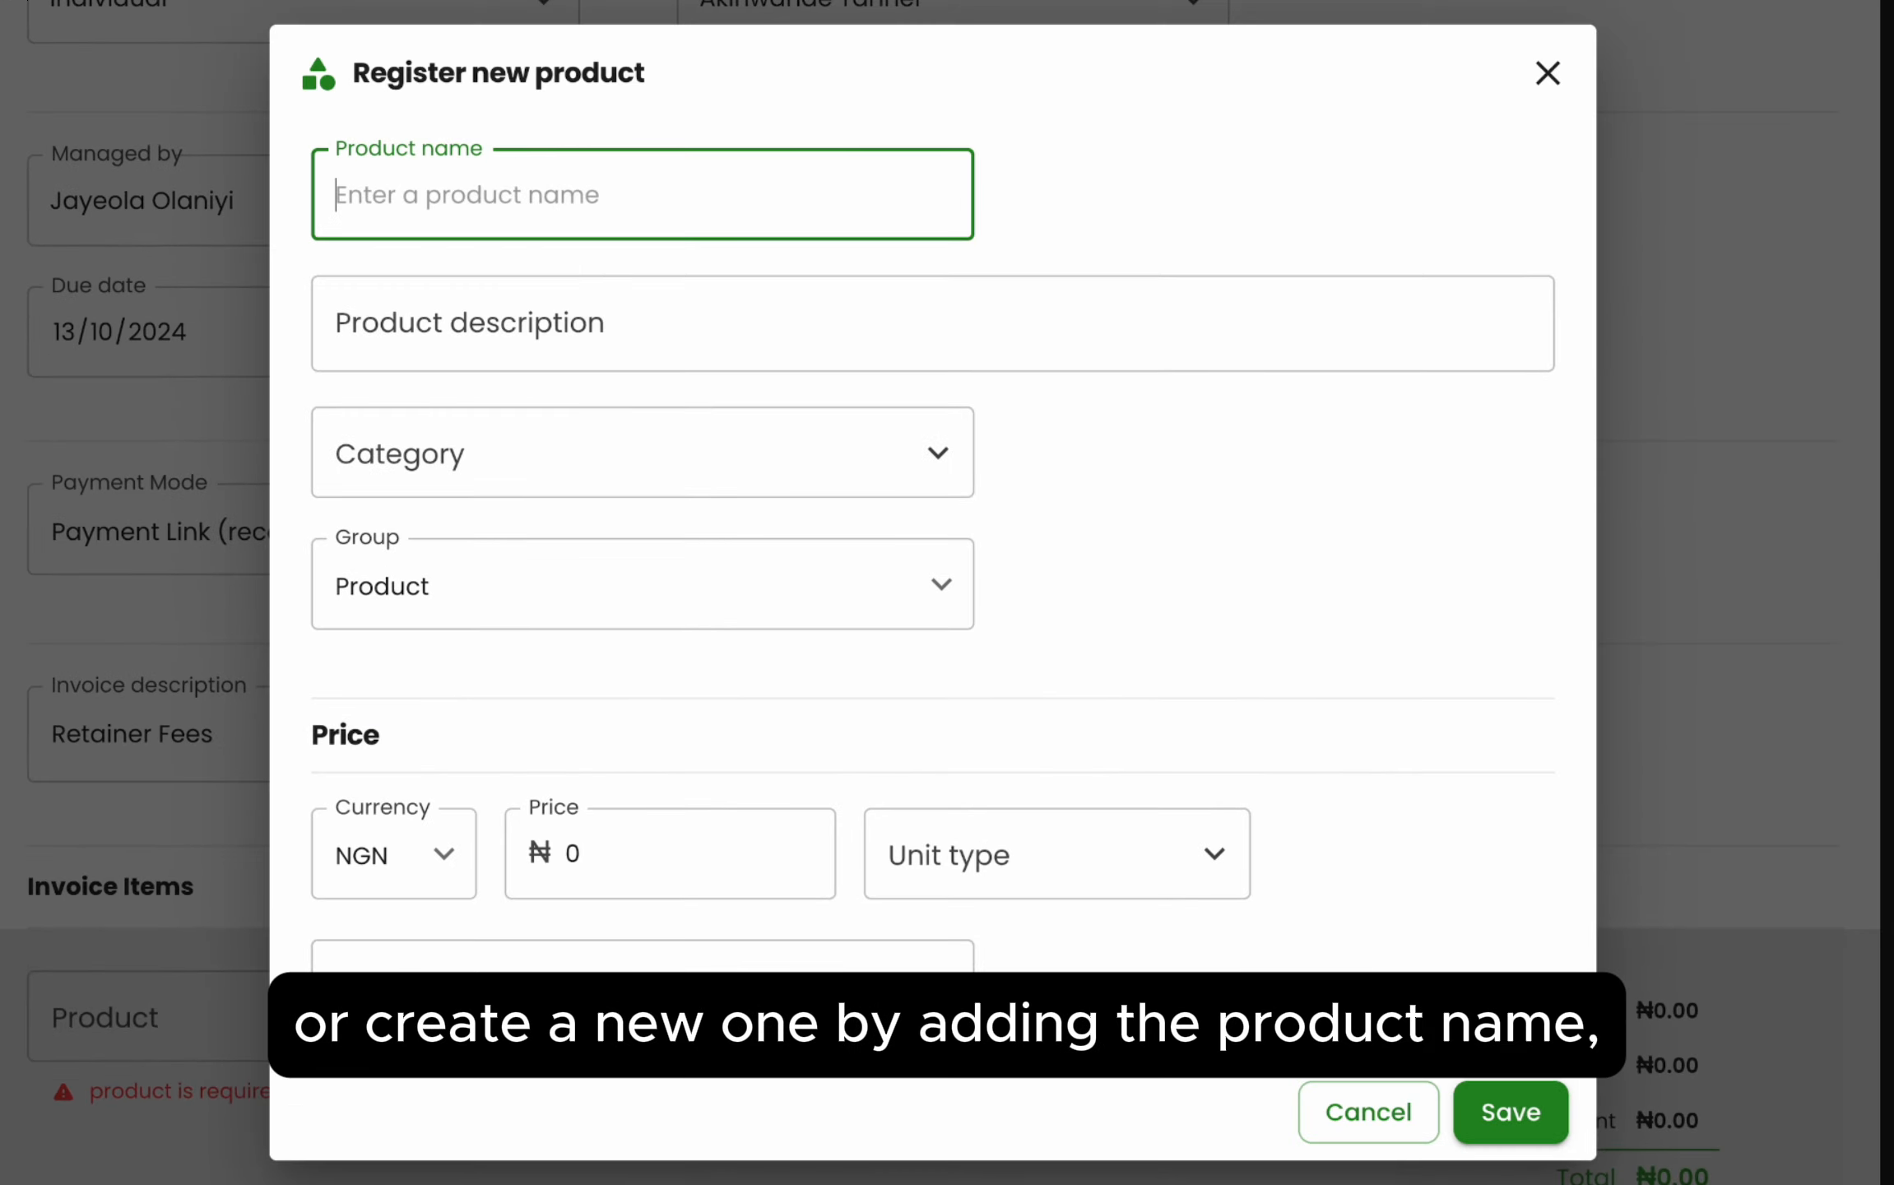
pyautogui.write('Legal Retainer')
pyautogui.click(600, 588)
pyautogui.click(556, 671)
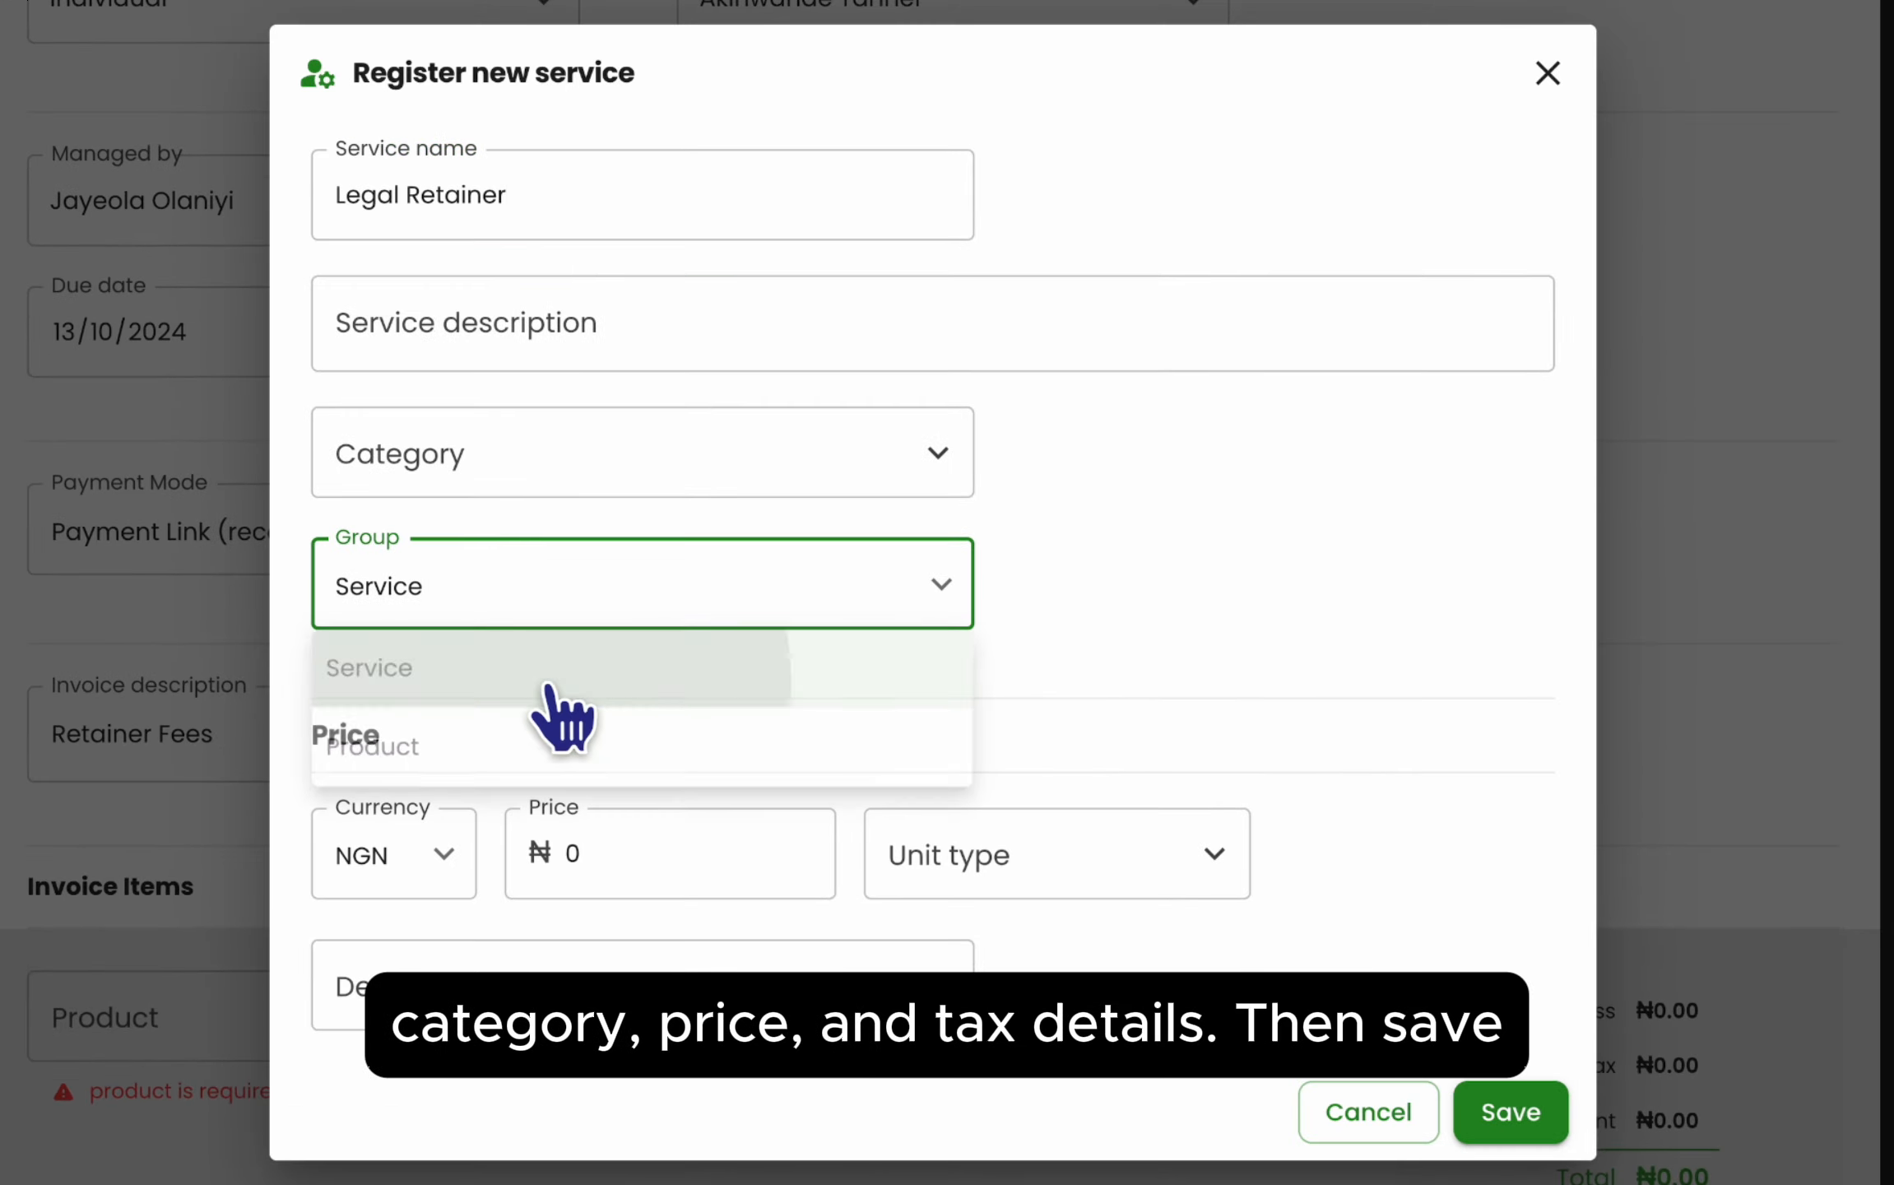
pyautogui.click(560, 355)
# - Add a new General Legal Services category for the service
pyautogui.click(571, 415)
pyautogui.click(533, 625)
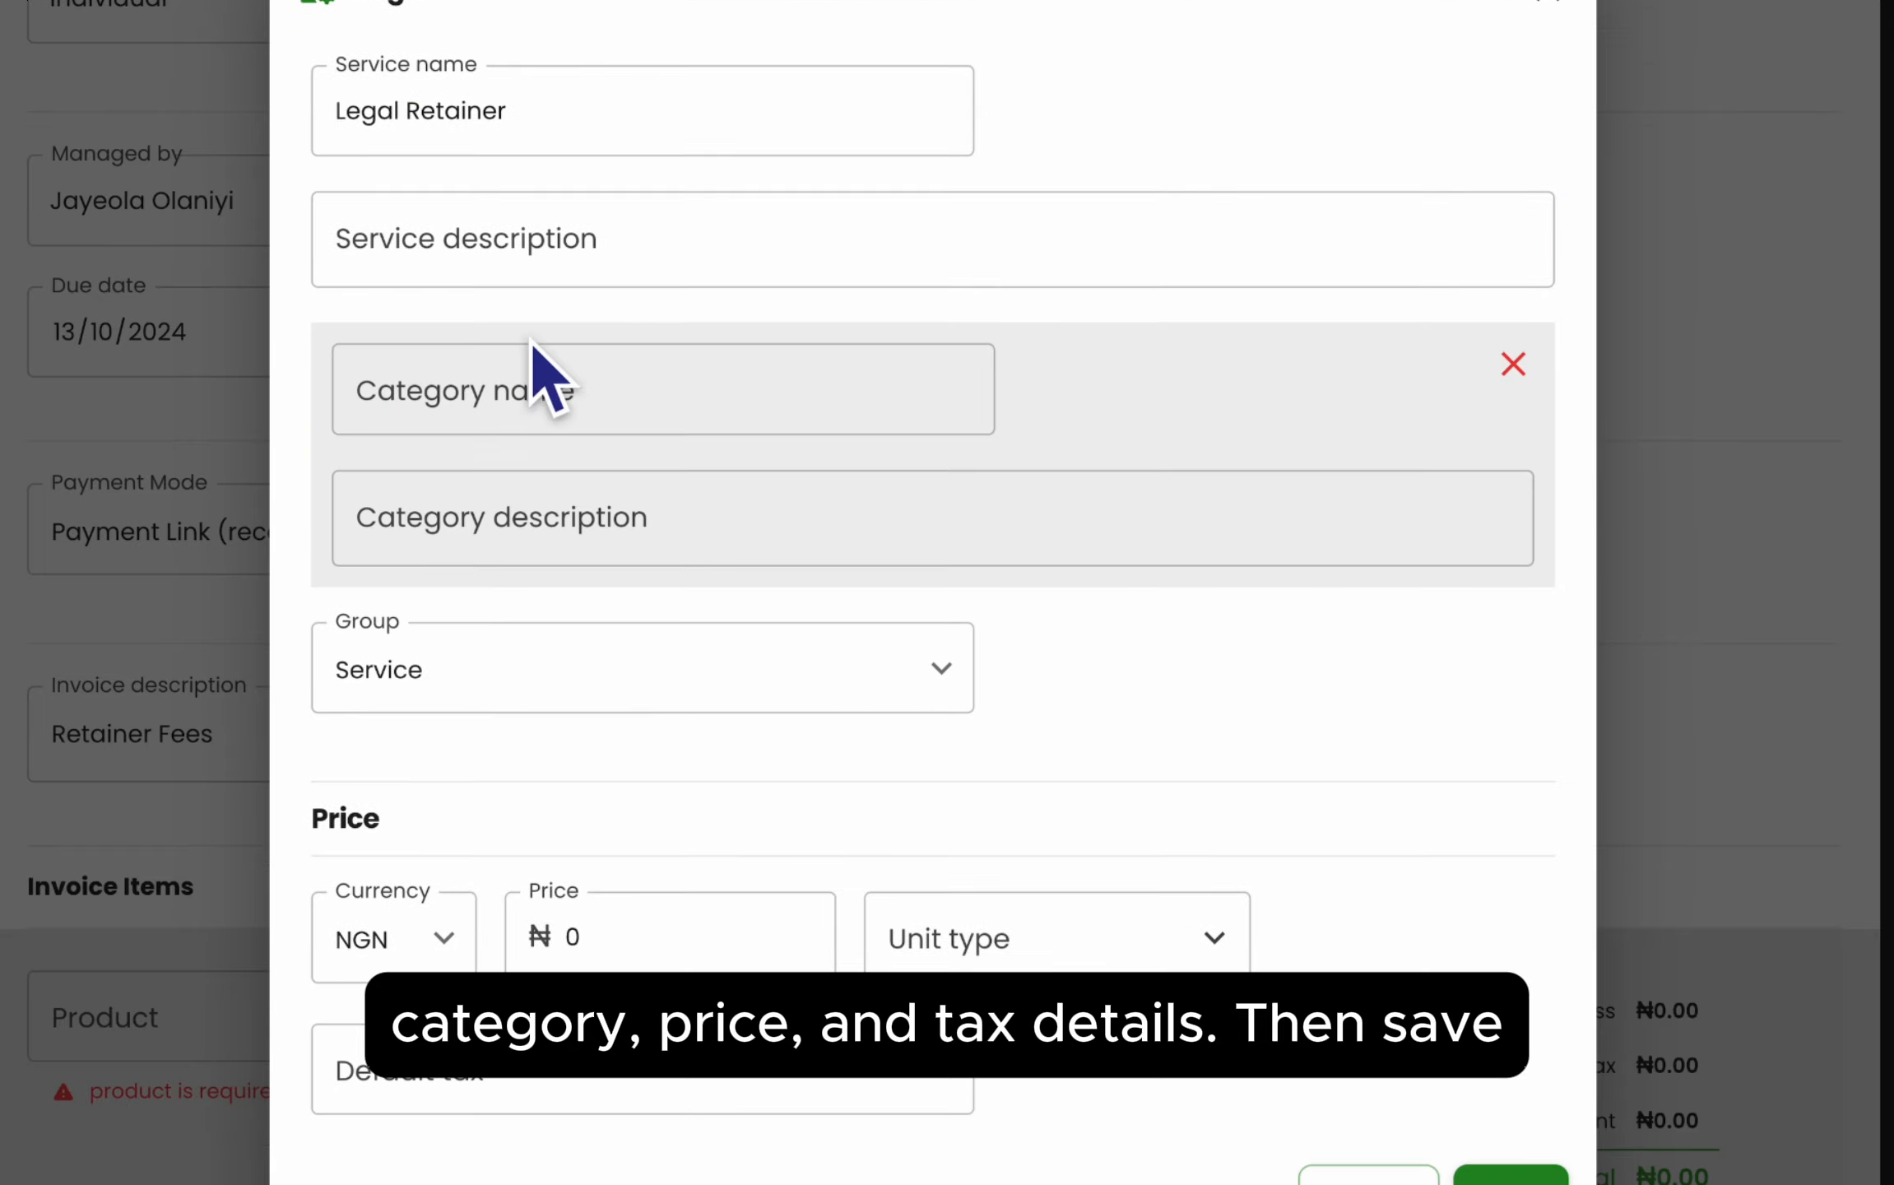
pyautogui.click(542, 372)
pyautogui.write('General Legal Services')
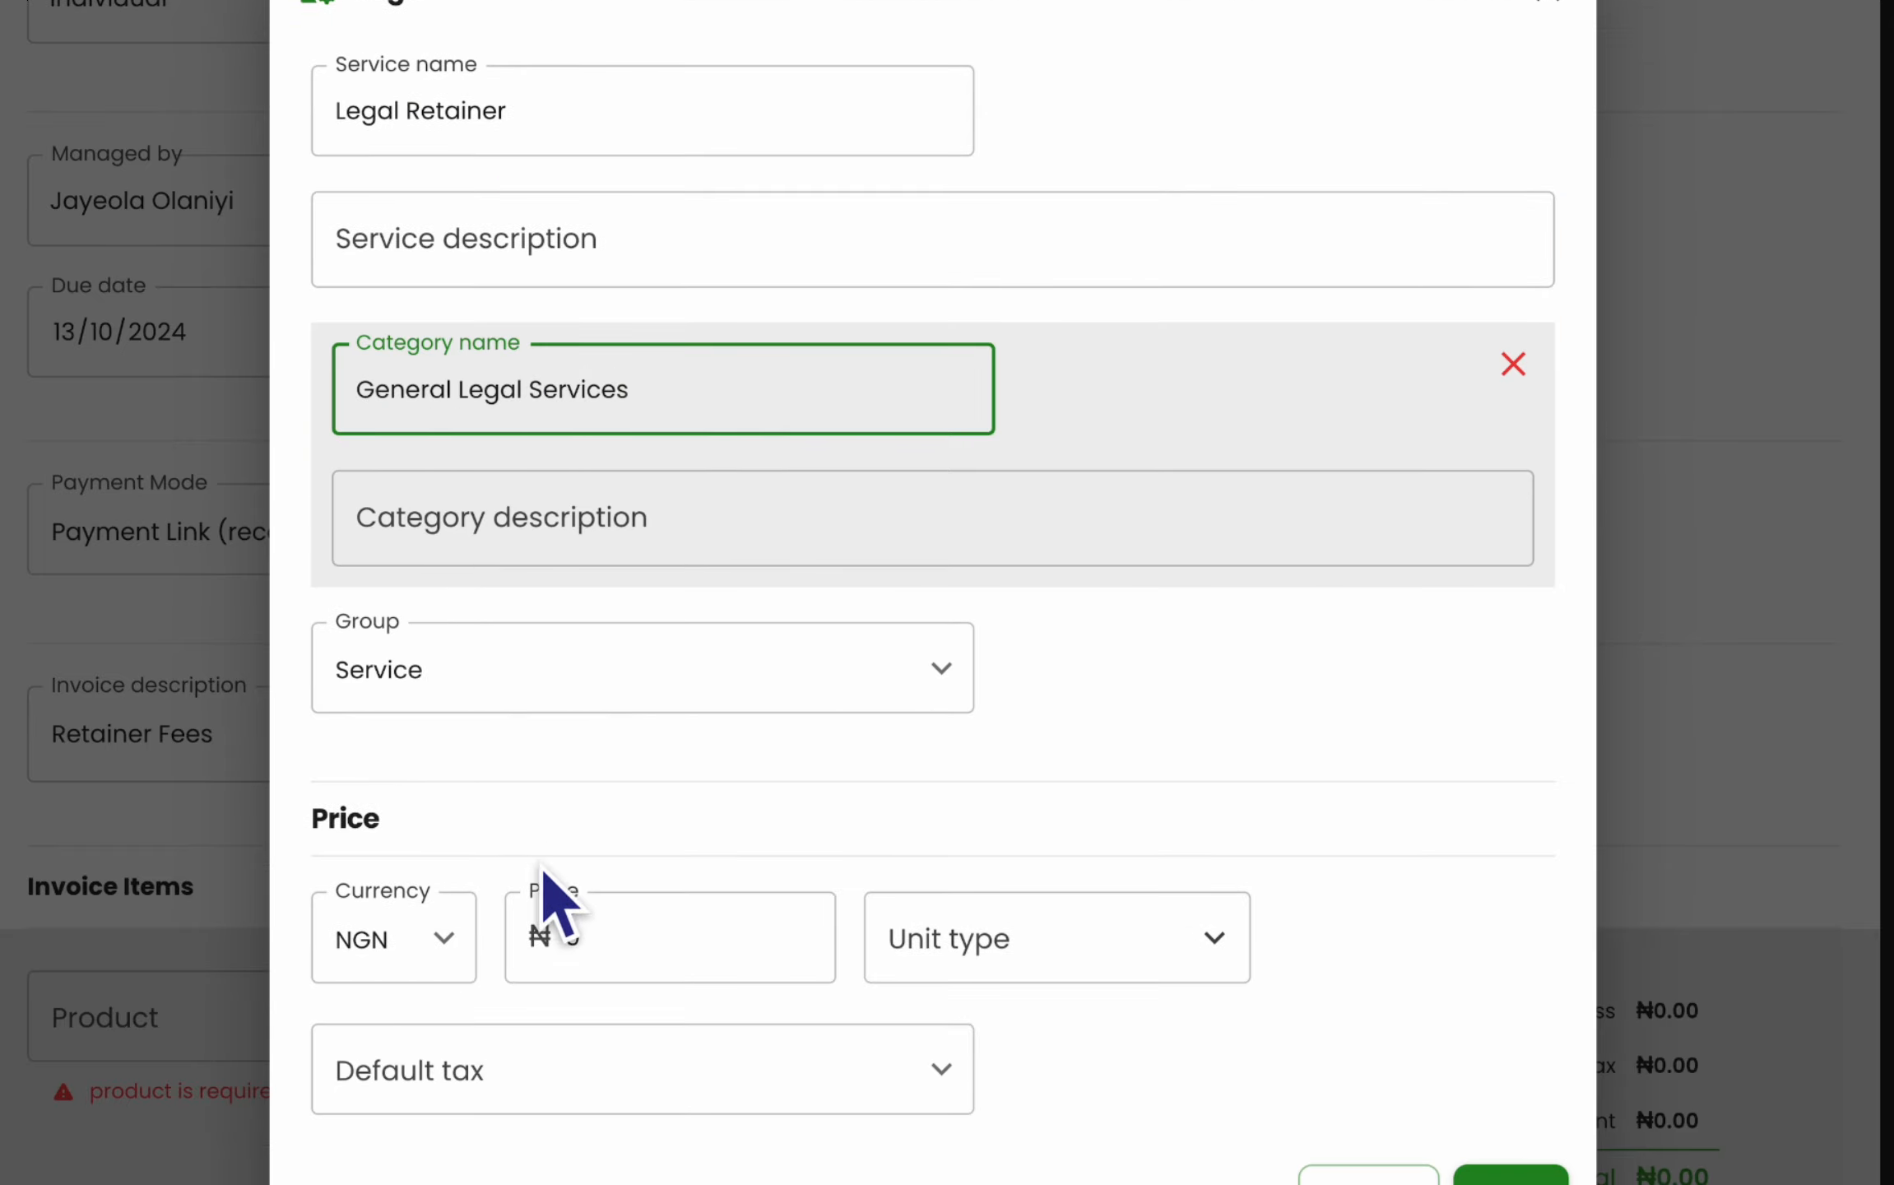
# - Price the service at ₦1,000,000 per month with 7.5% exclusive VAT and save it
pyautogui.click(585, 925)
pyautogui.write('100')
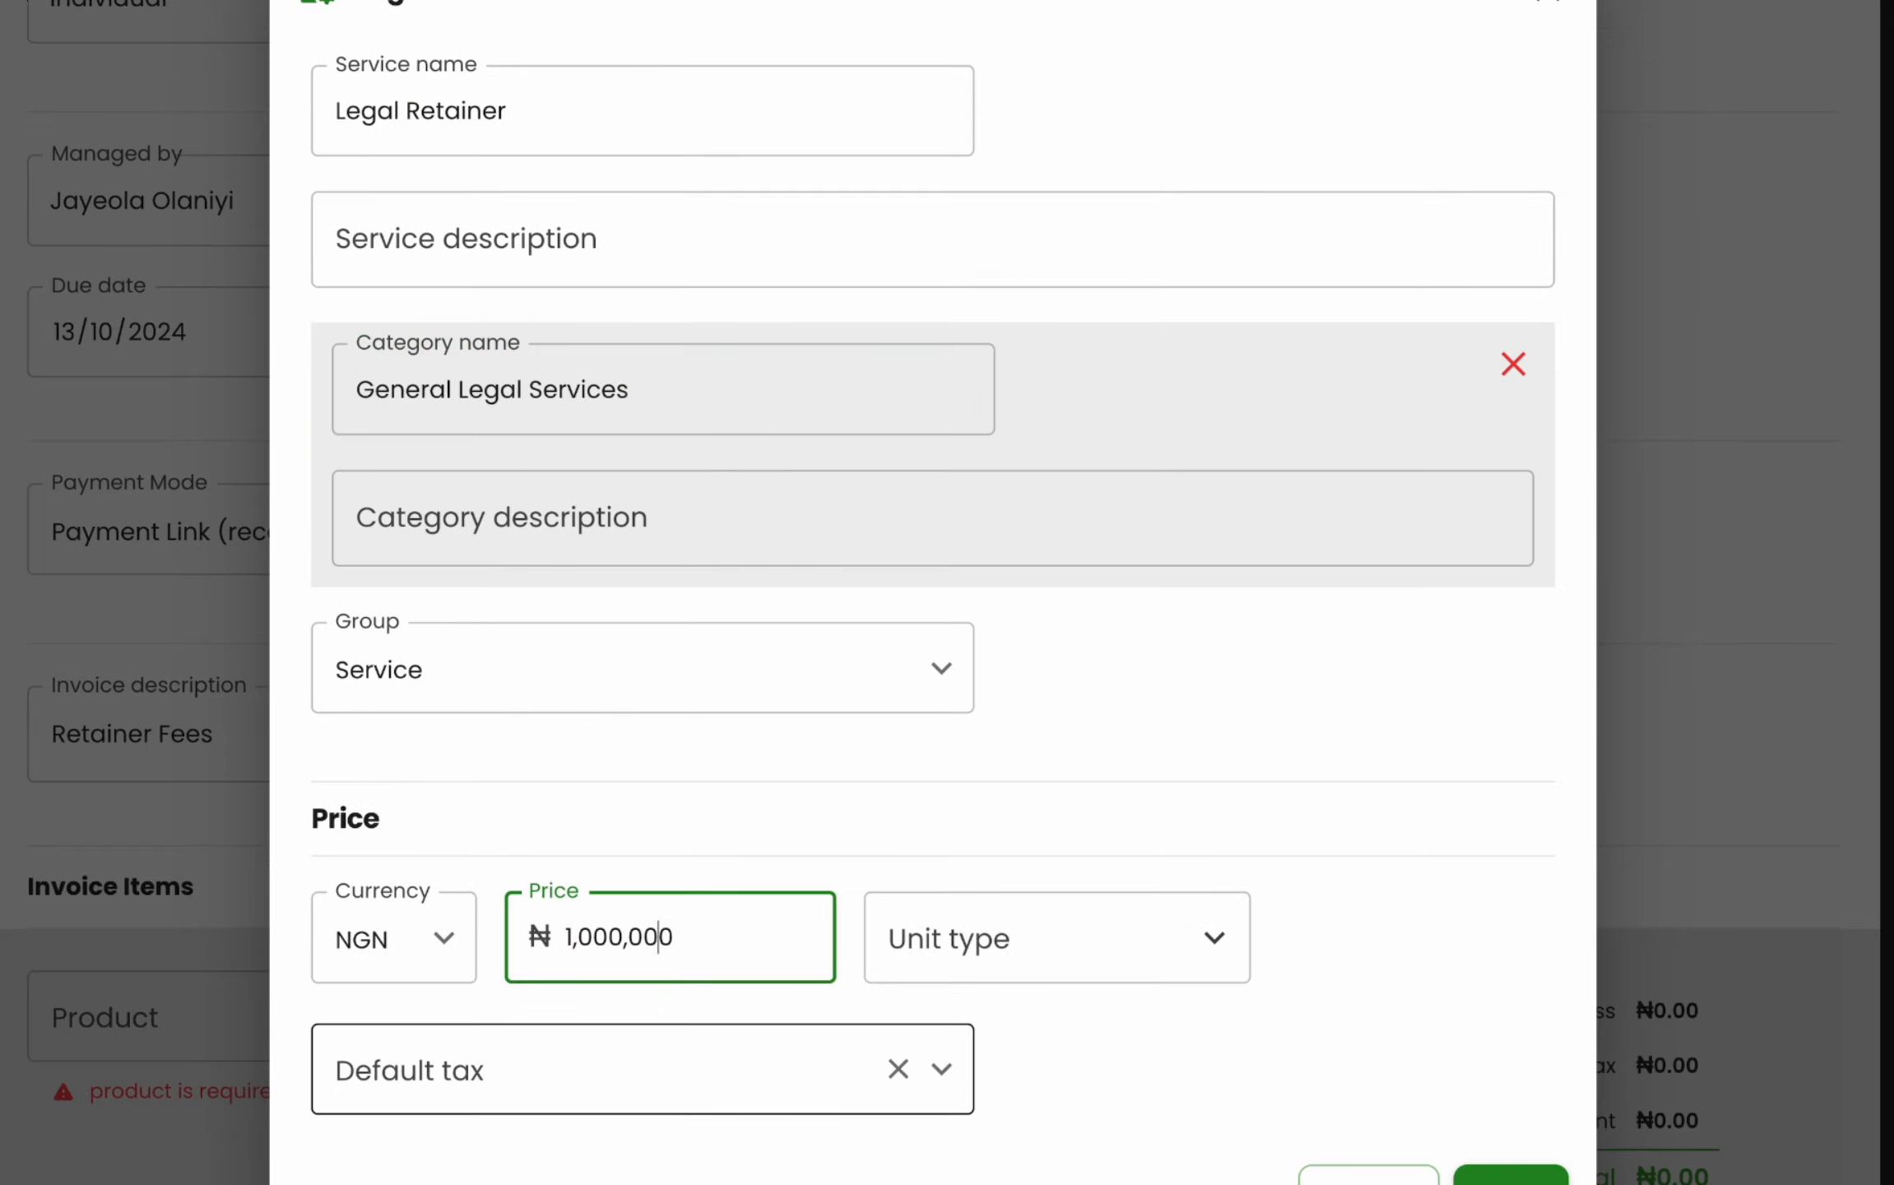
pyautogui.click(1069, 938)
pyautogui.click(1077, 714)
pyautogui.scroll(-1, 1061, 719)
pyautogui.click(740, 1044)
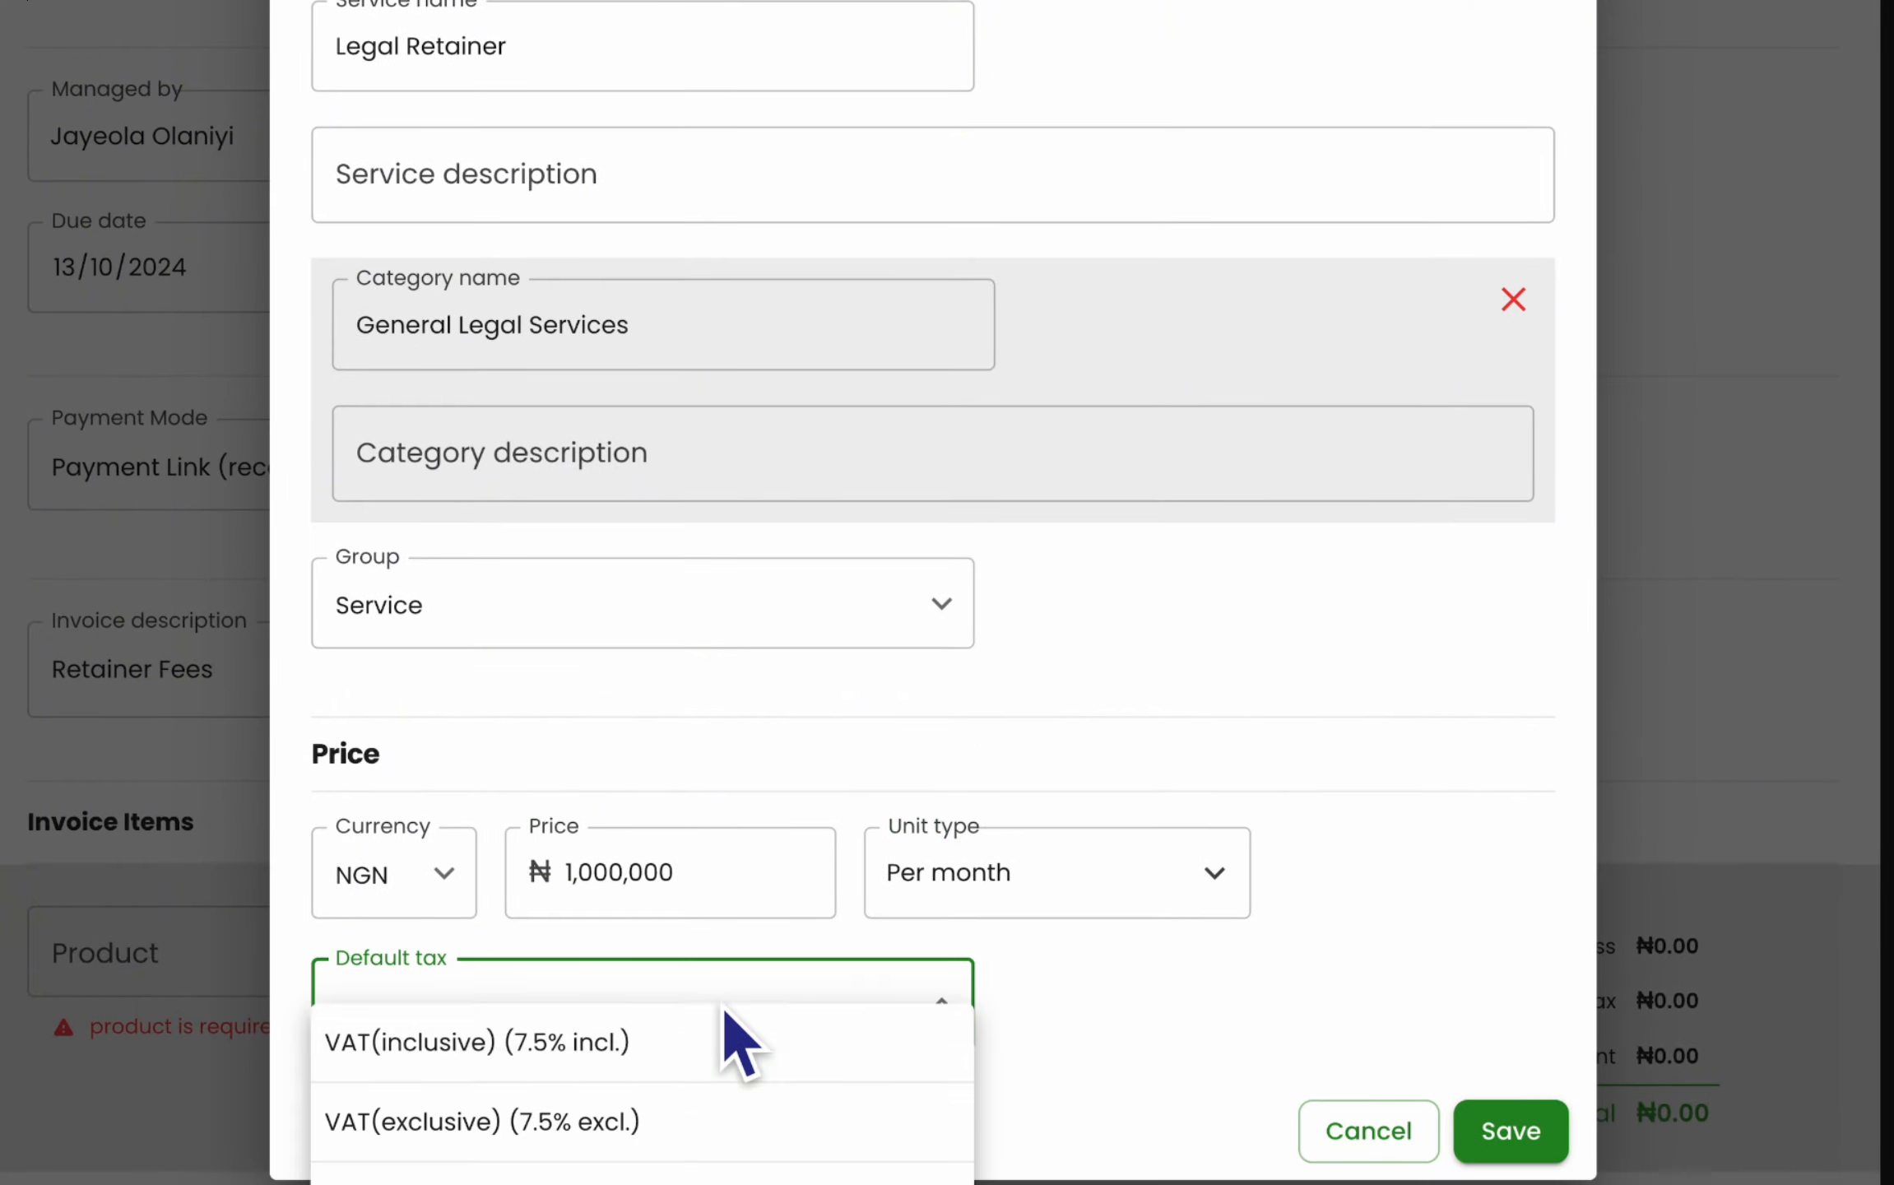
pyautogui.click(688, 1119)
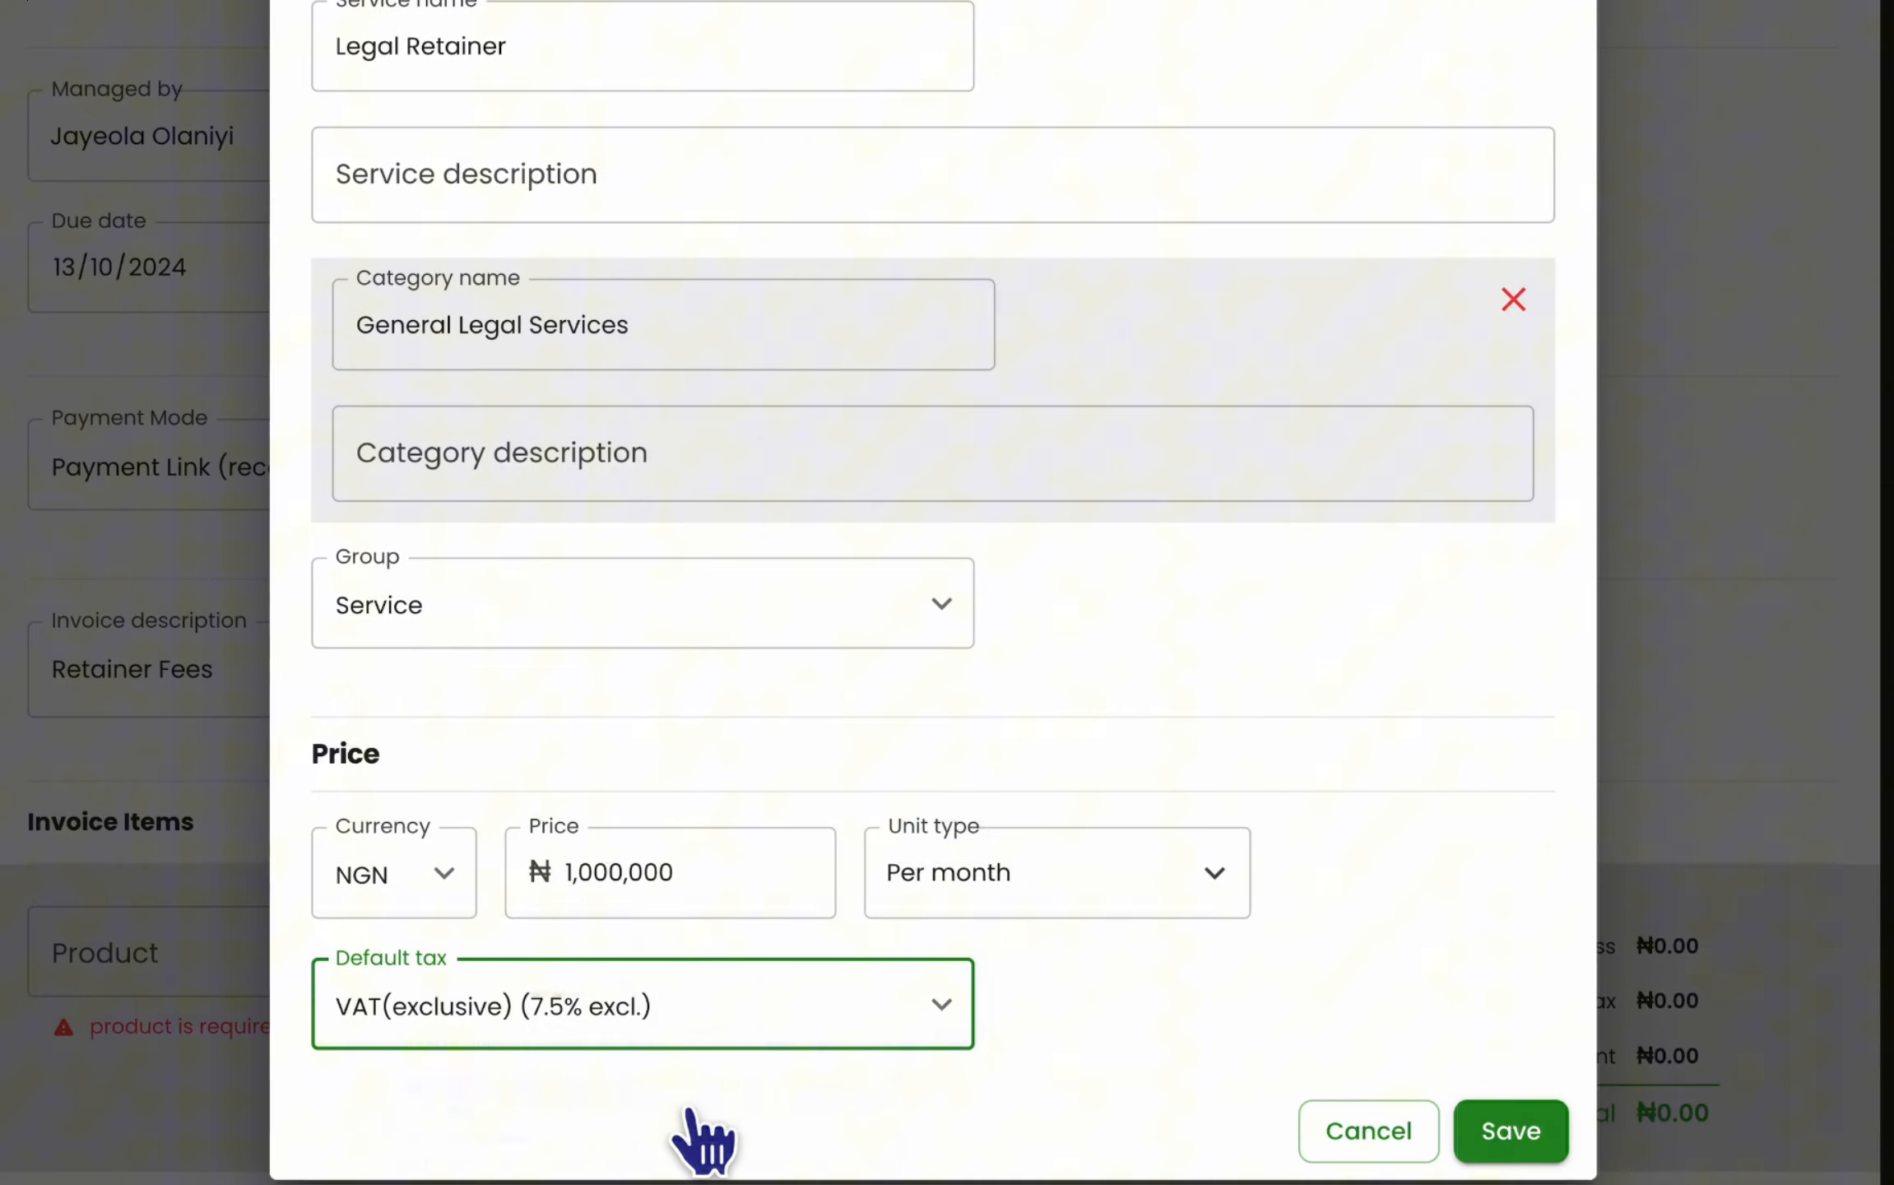
pyautogui.click(1488, 1128)
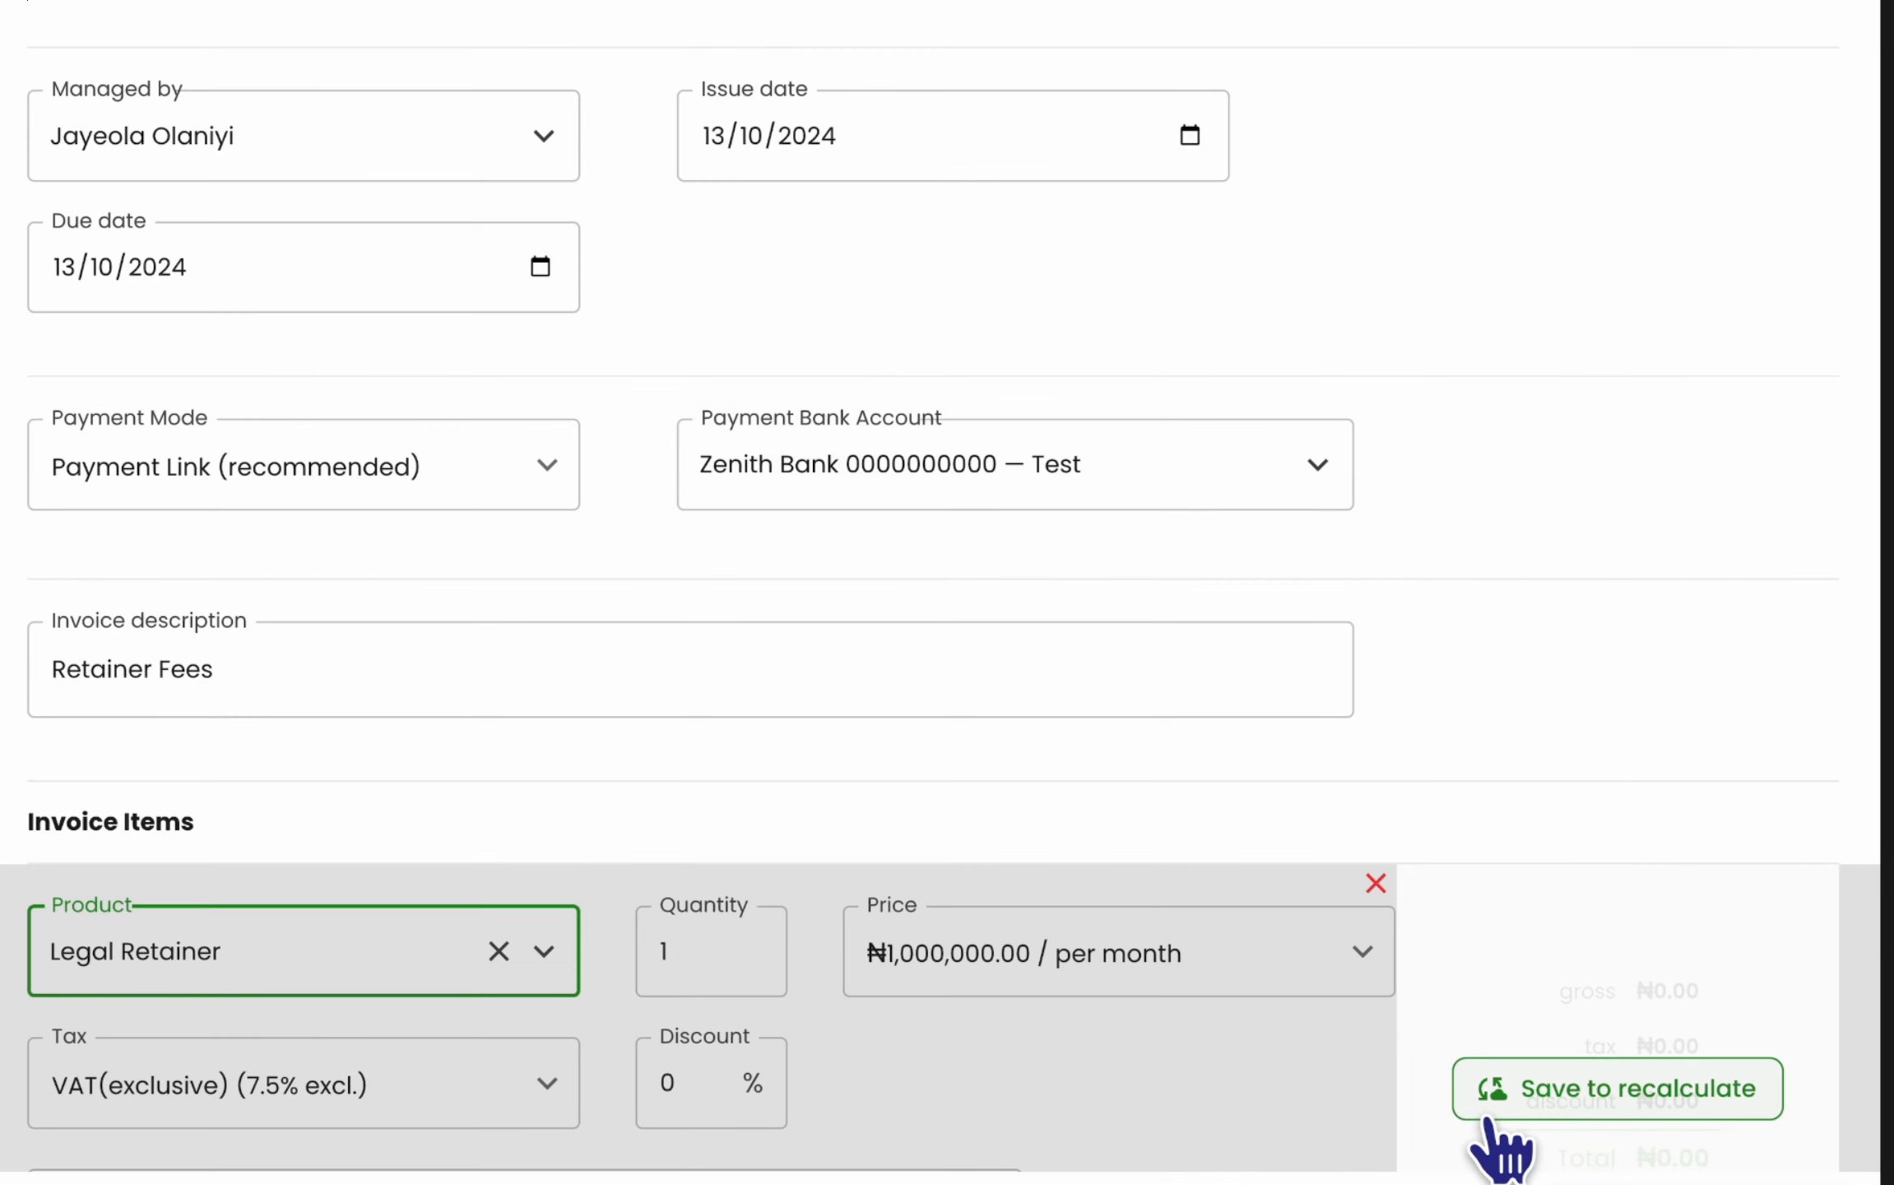
# - Recalculate the invoice to ₦1,075,000 and use Save and Send to open the e-mail preview
pyautogui.scroll(-6, 1493, 1147)
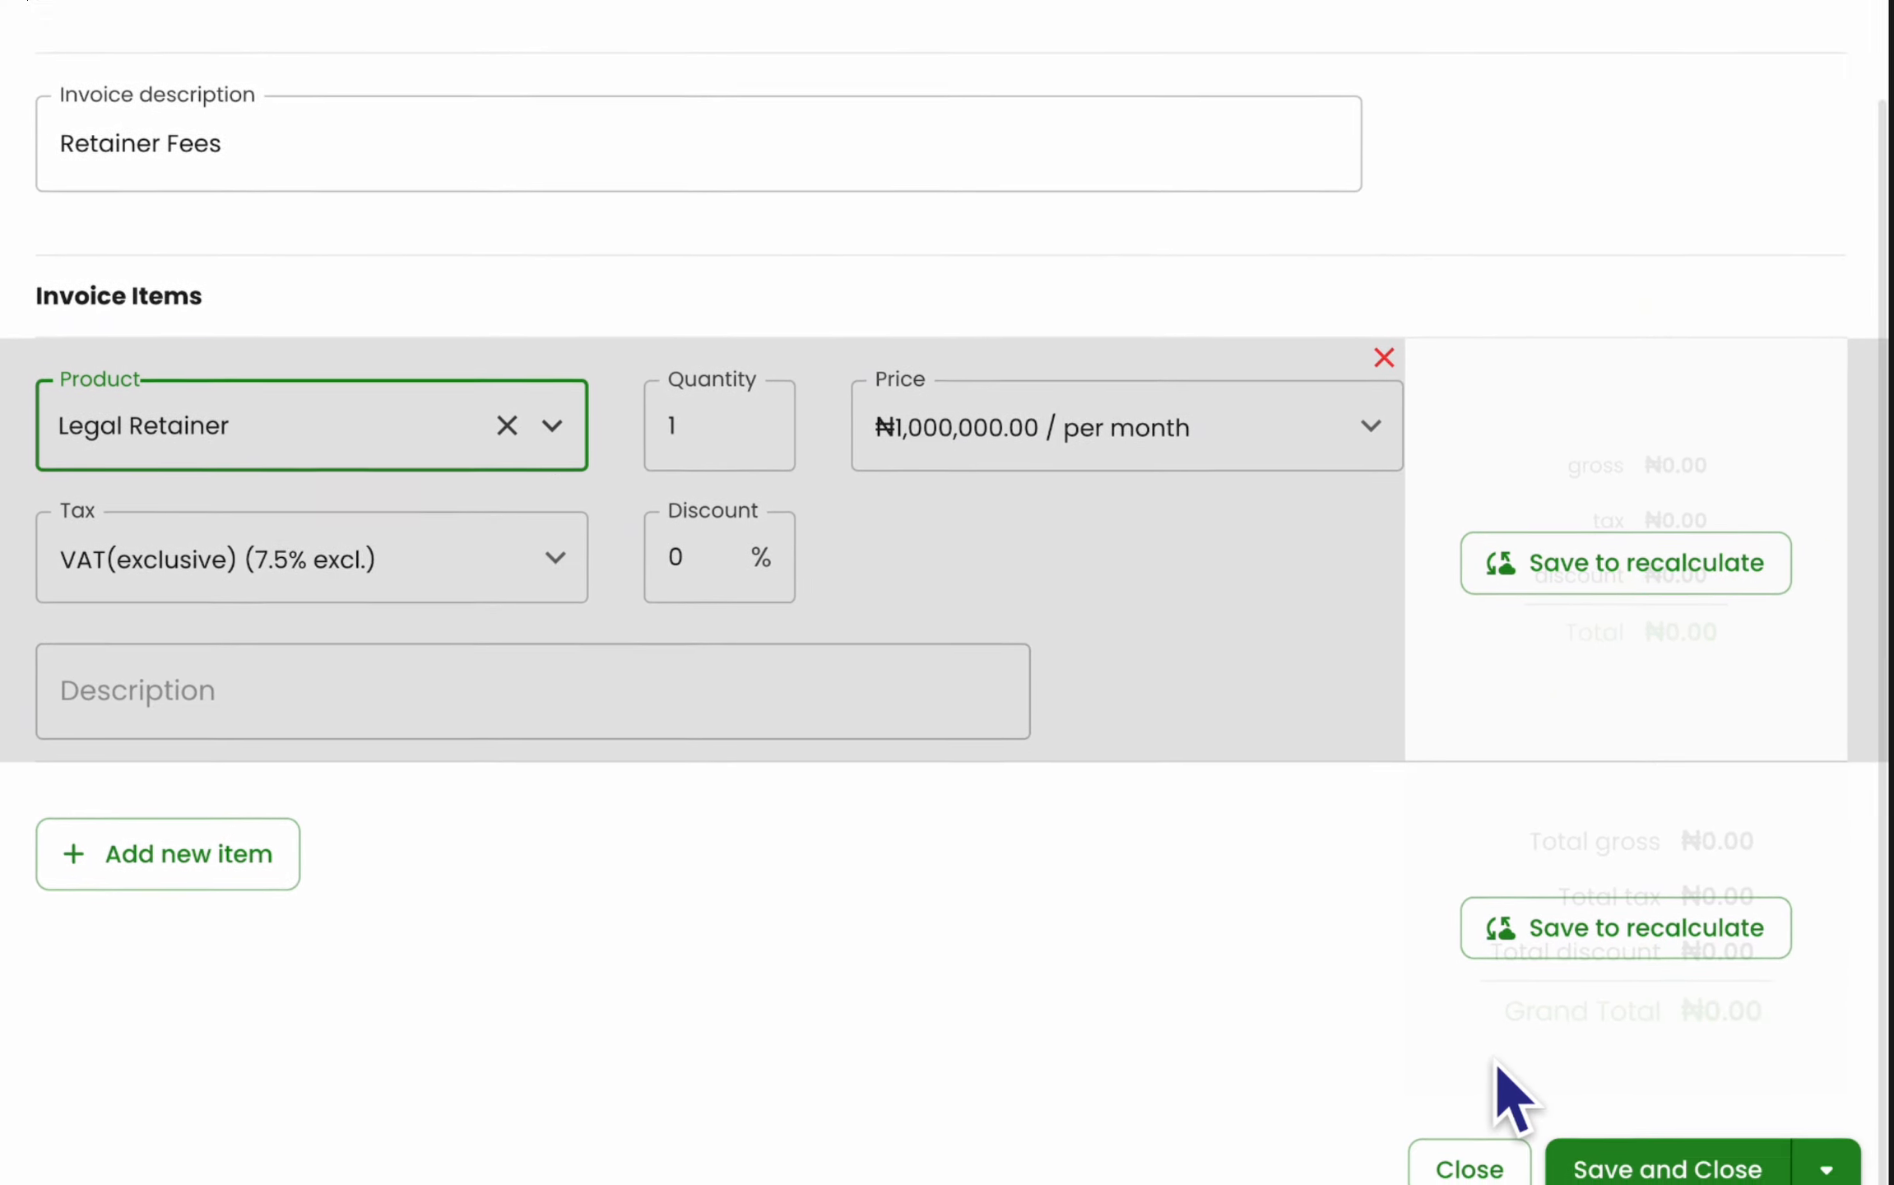
pyautogui.click(1578, 576)
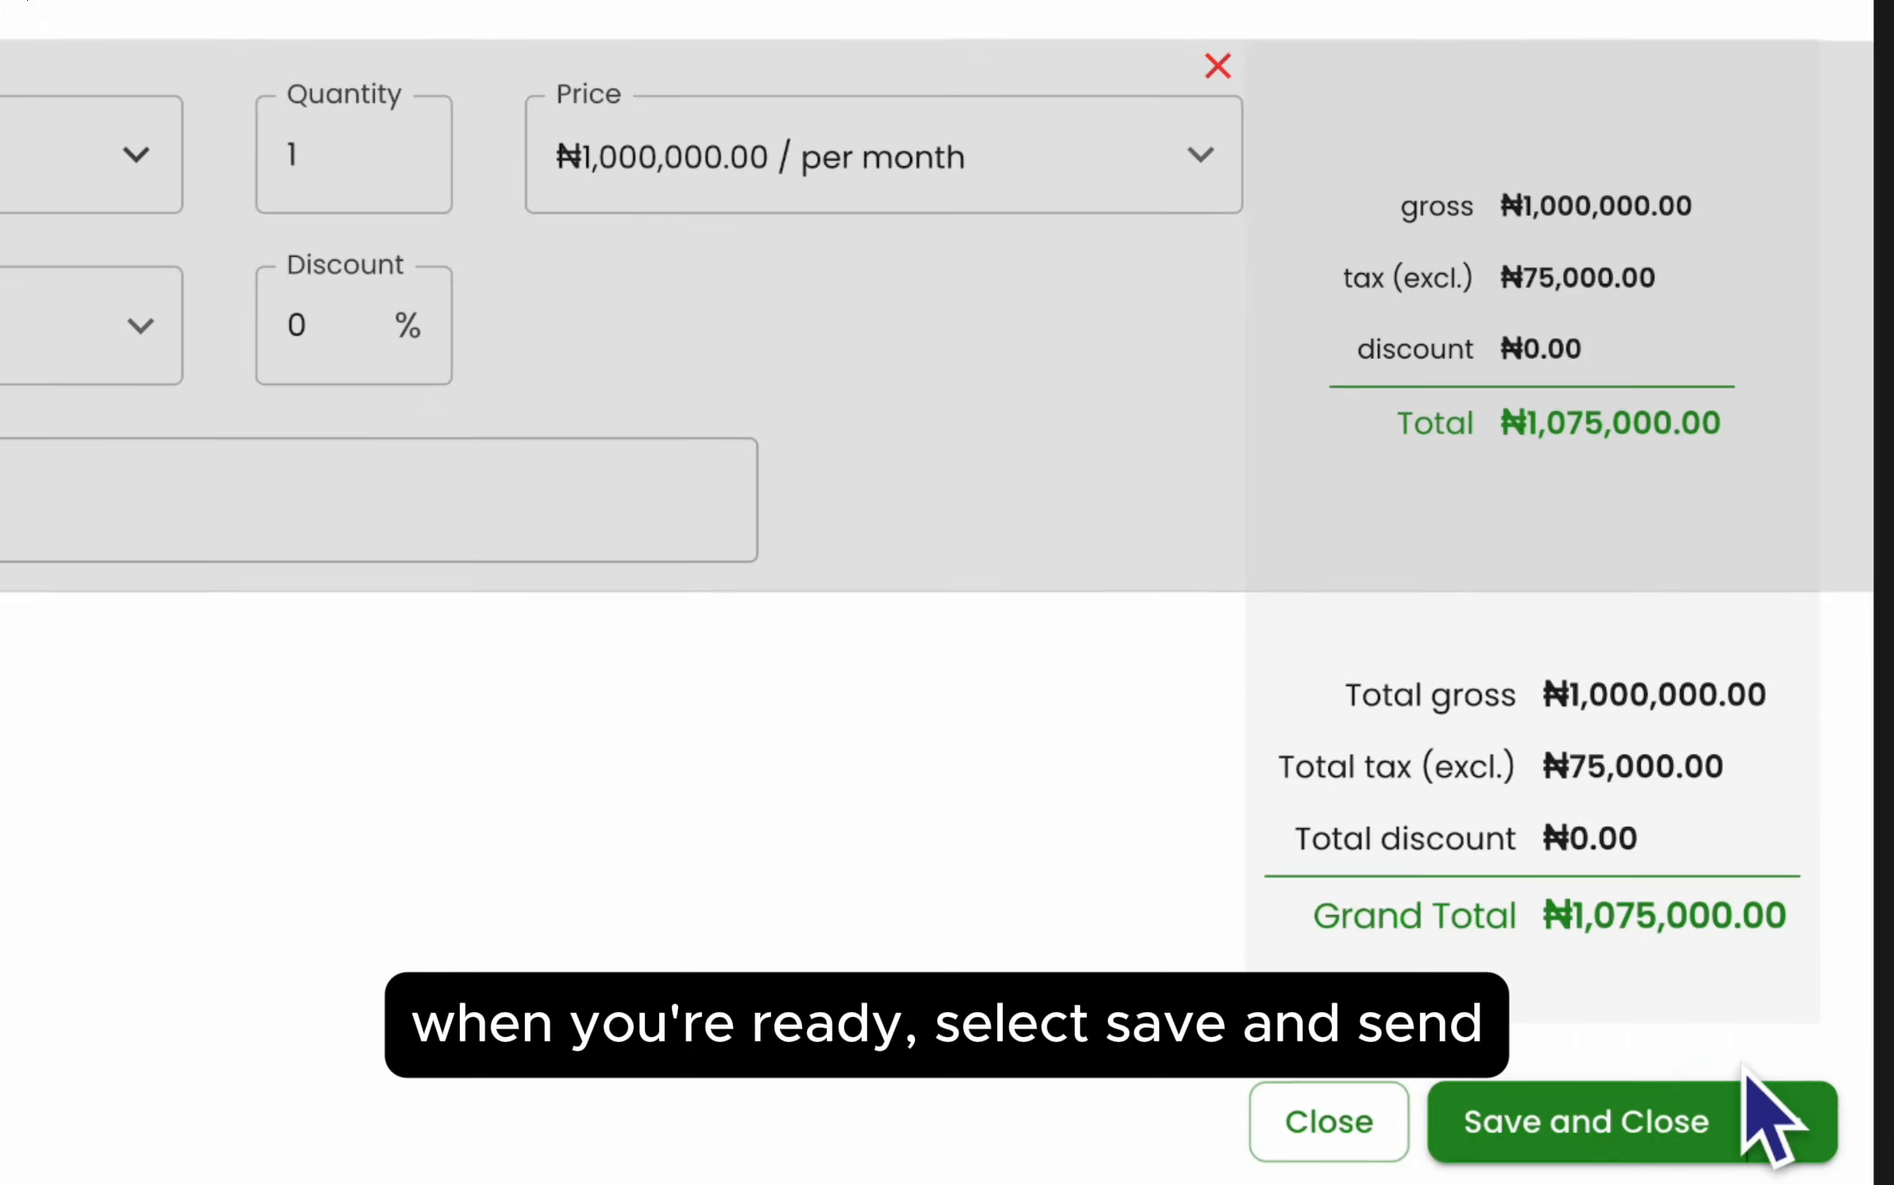
pyautogui.click(1794, 1120)
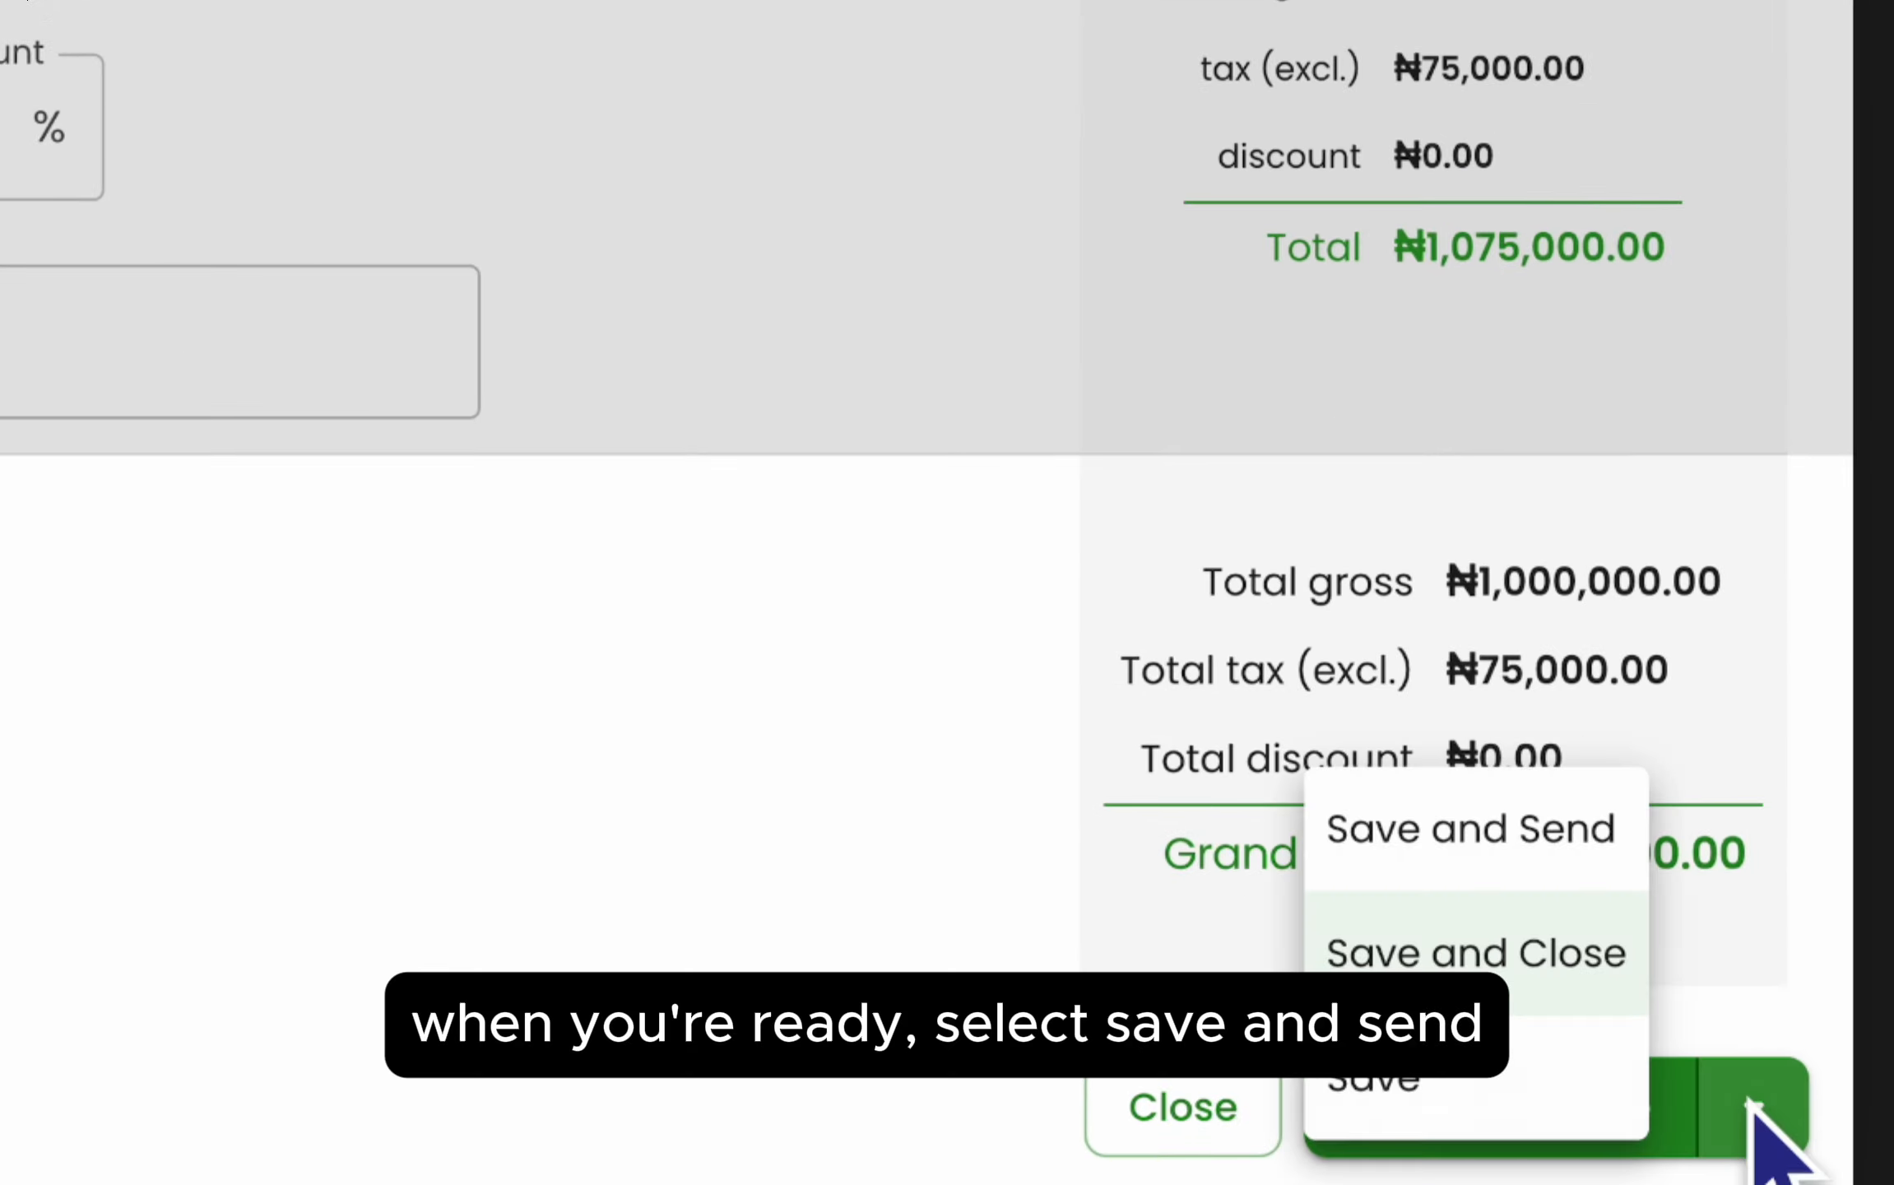
pyautogui.click(1514, 847)
pyautogui.click(1513, 1114)
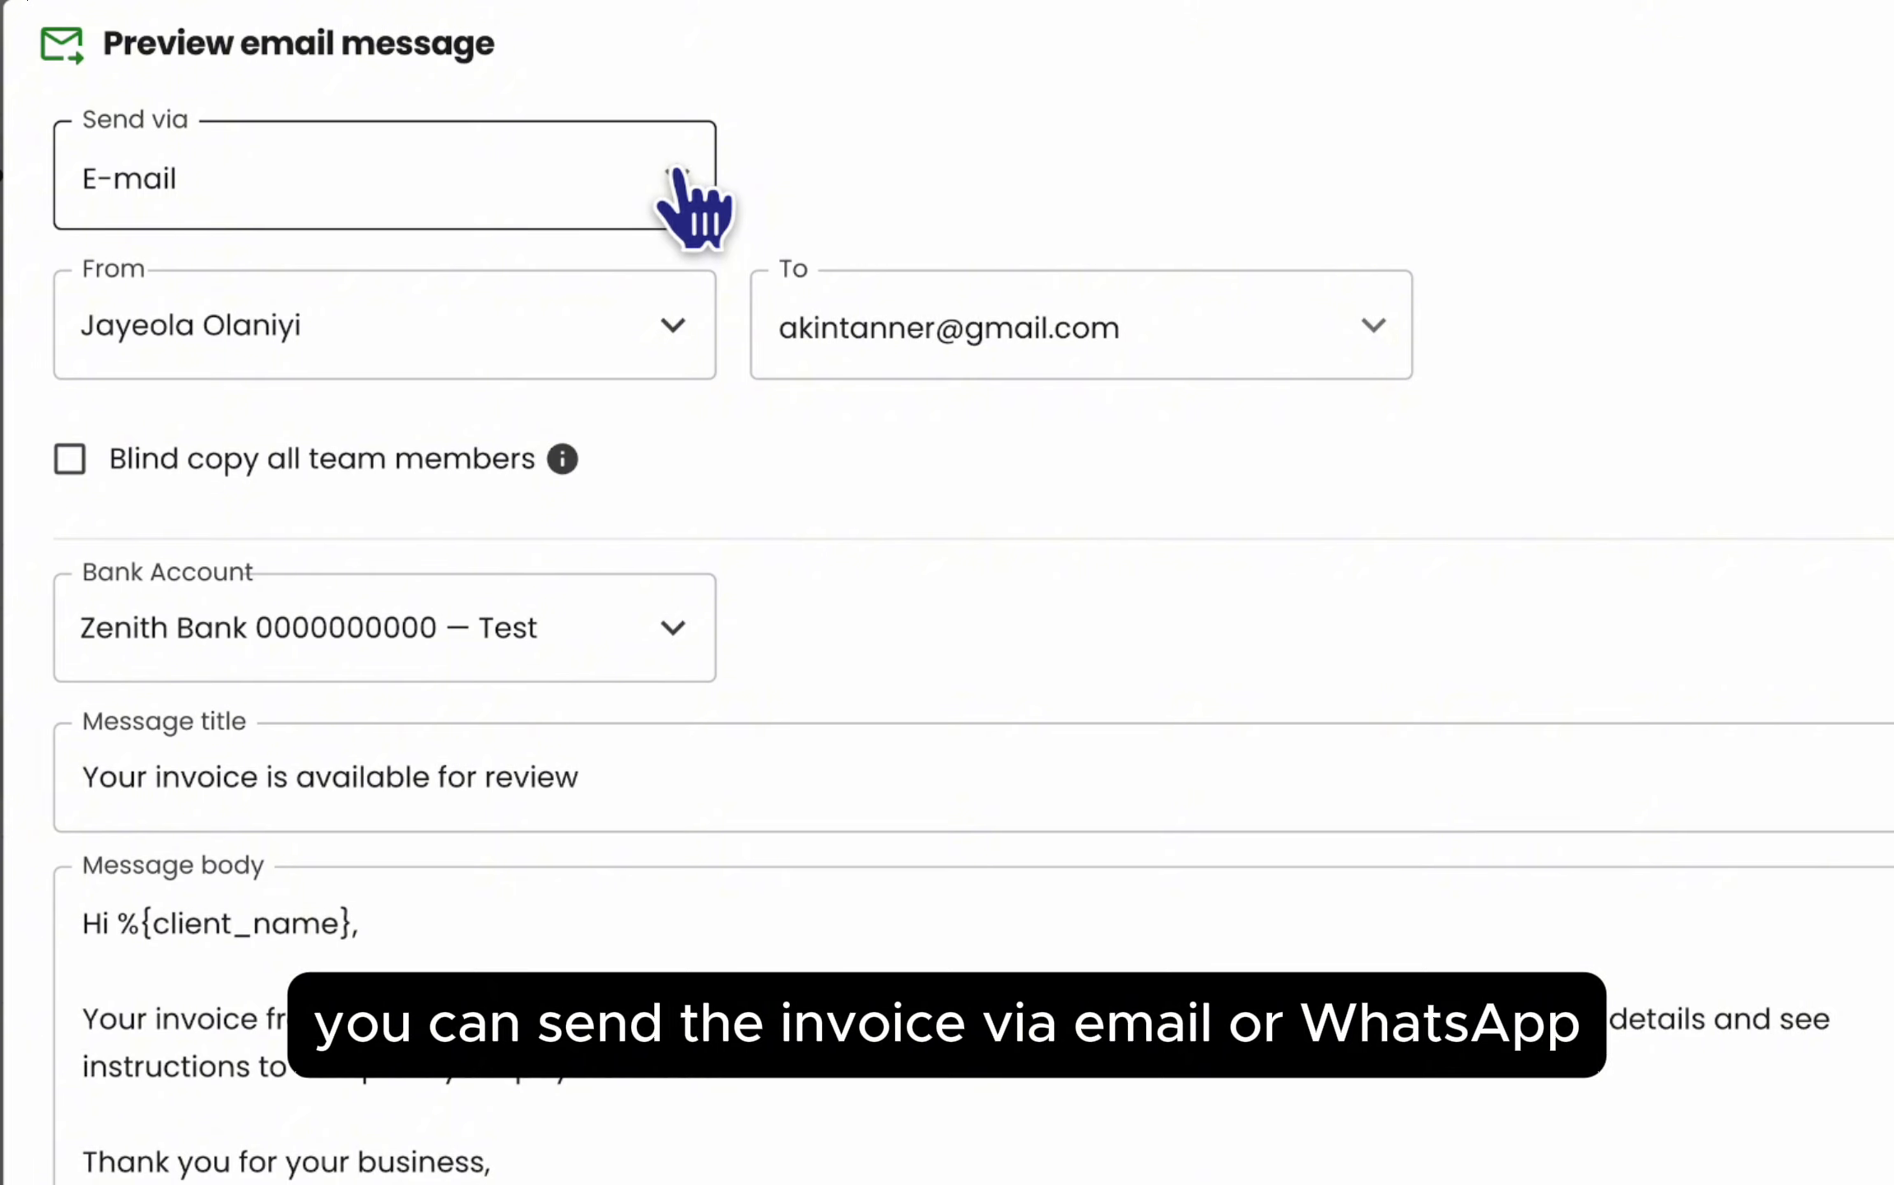
pyautogui.click(676, 176)
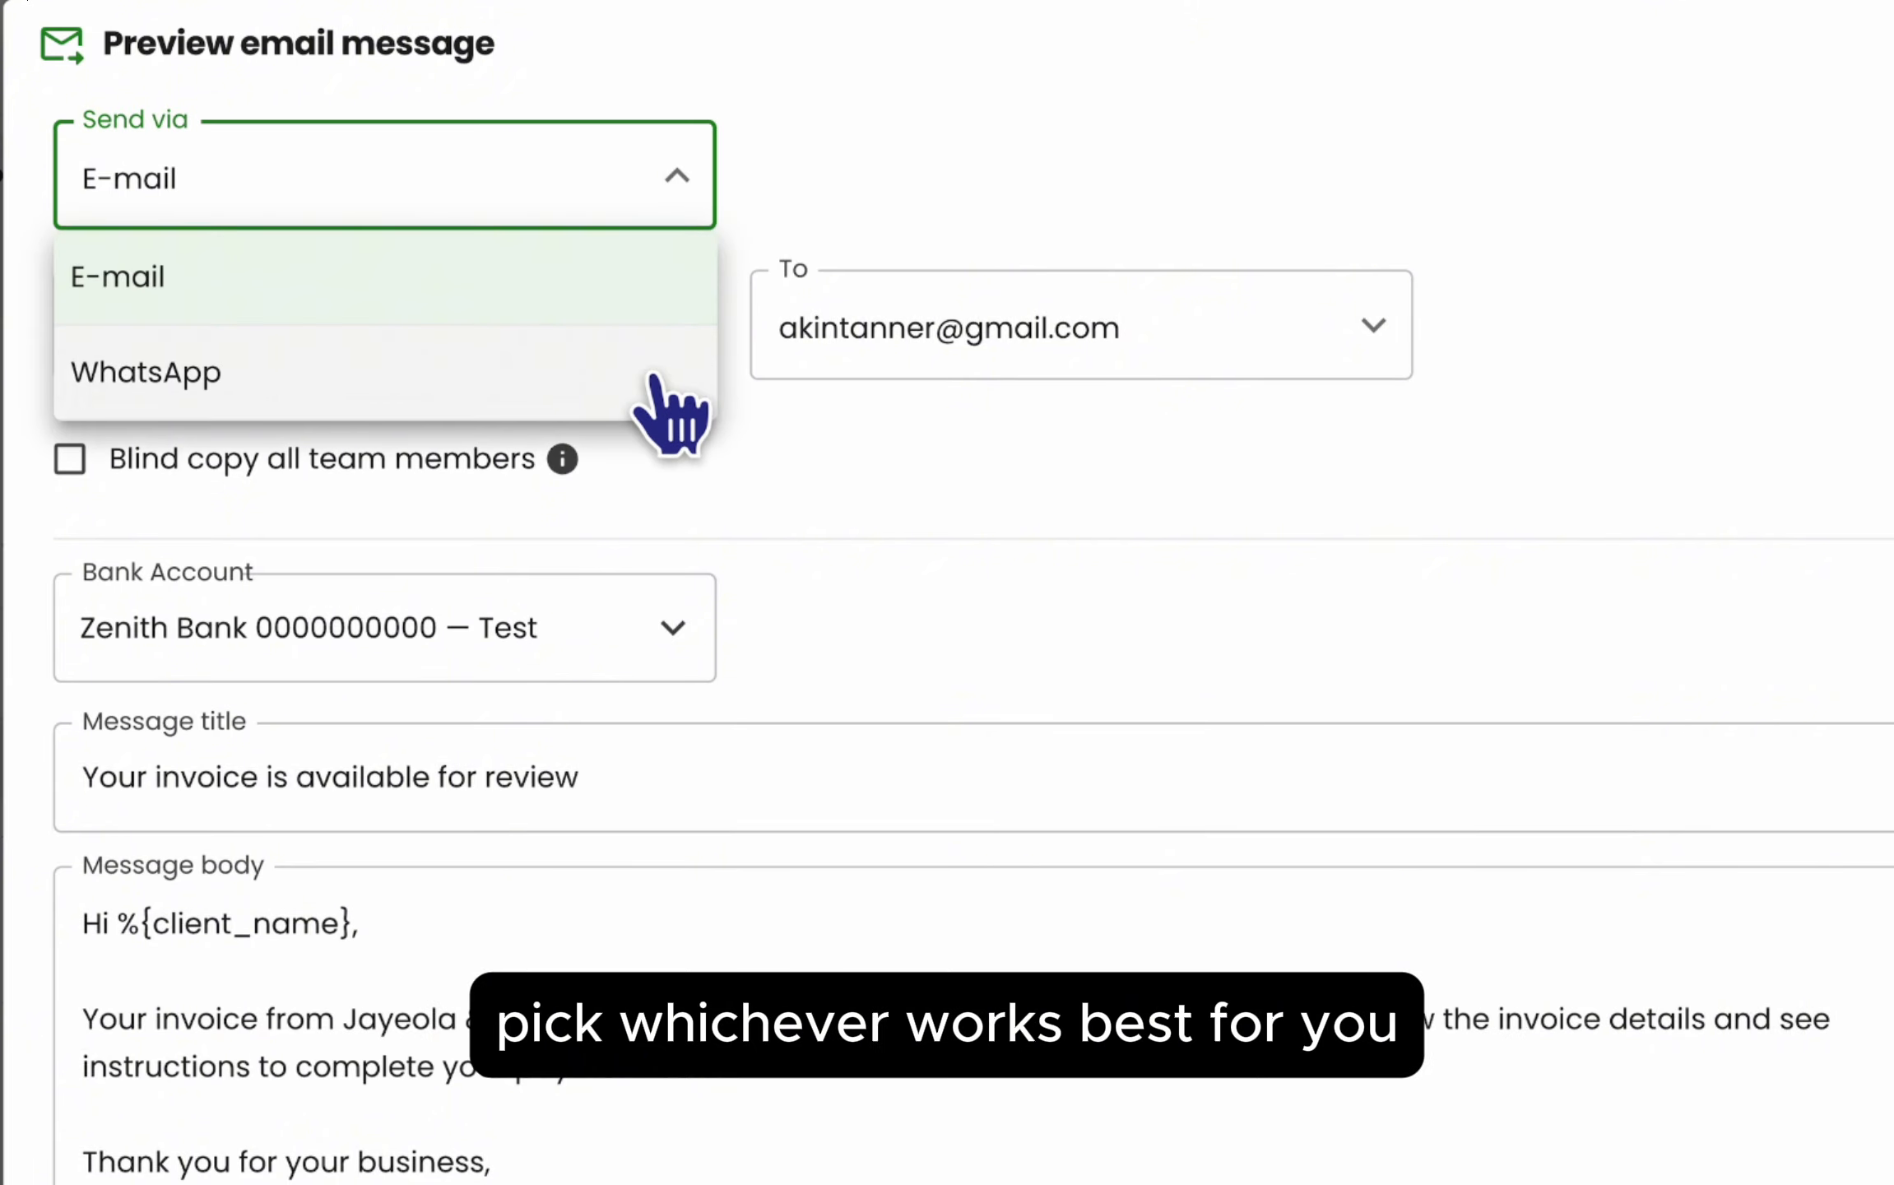
pyautogui.click(703, 478)
pyautogui.scroll(-5, 604, 727)
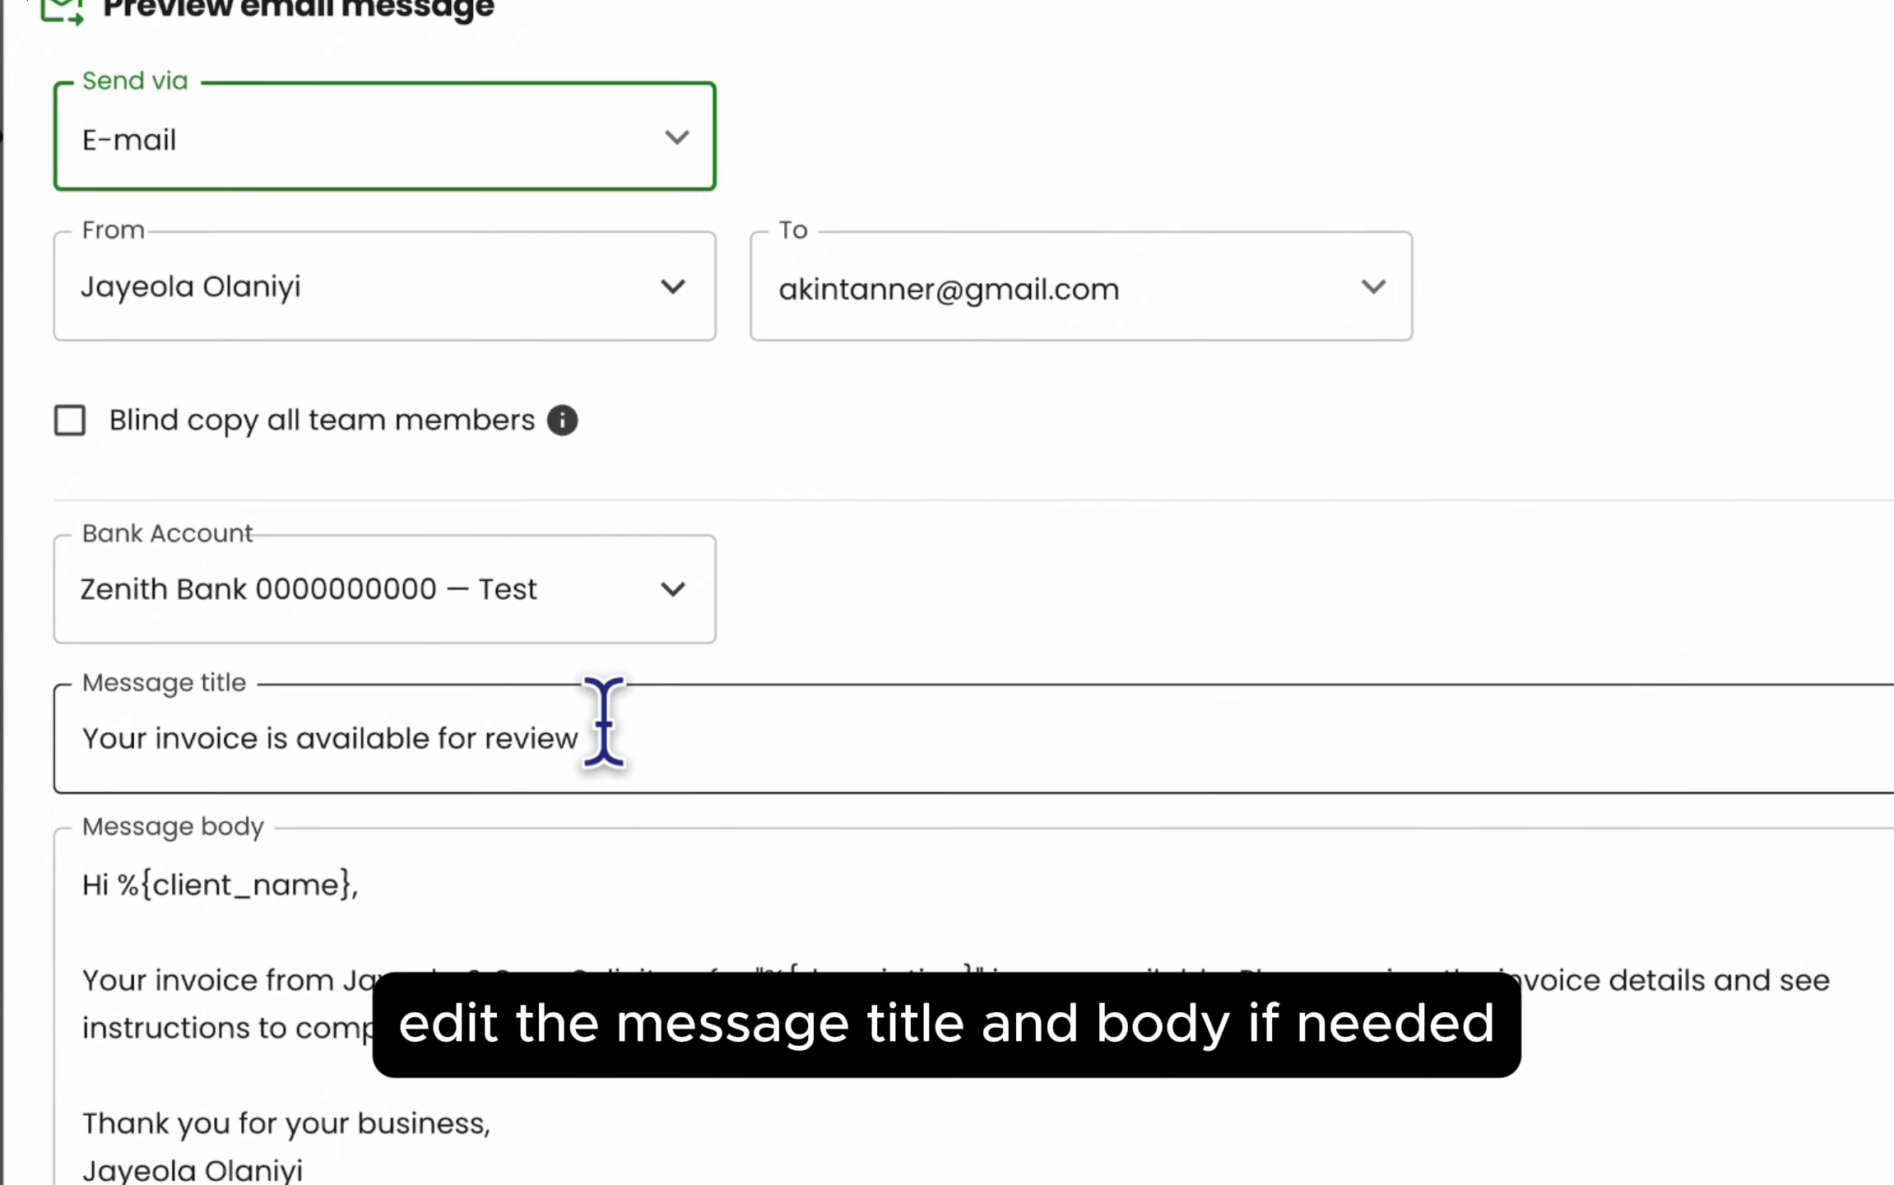
pyautogui.click(607, 686)
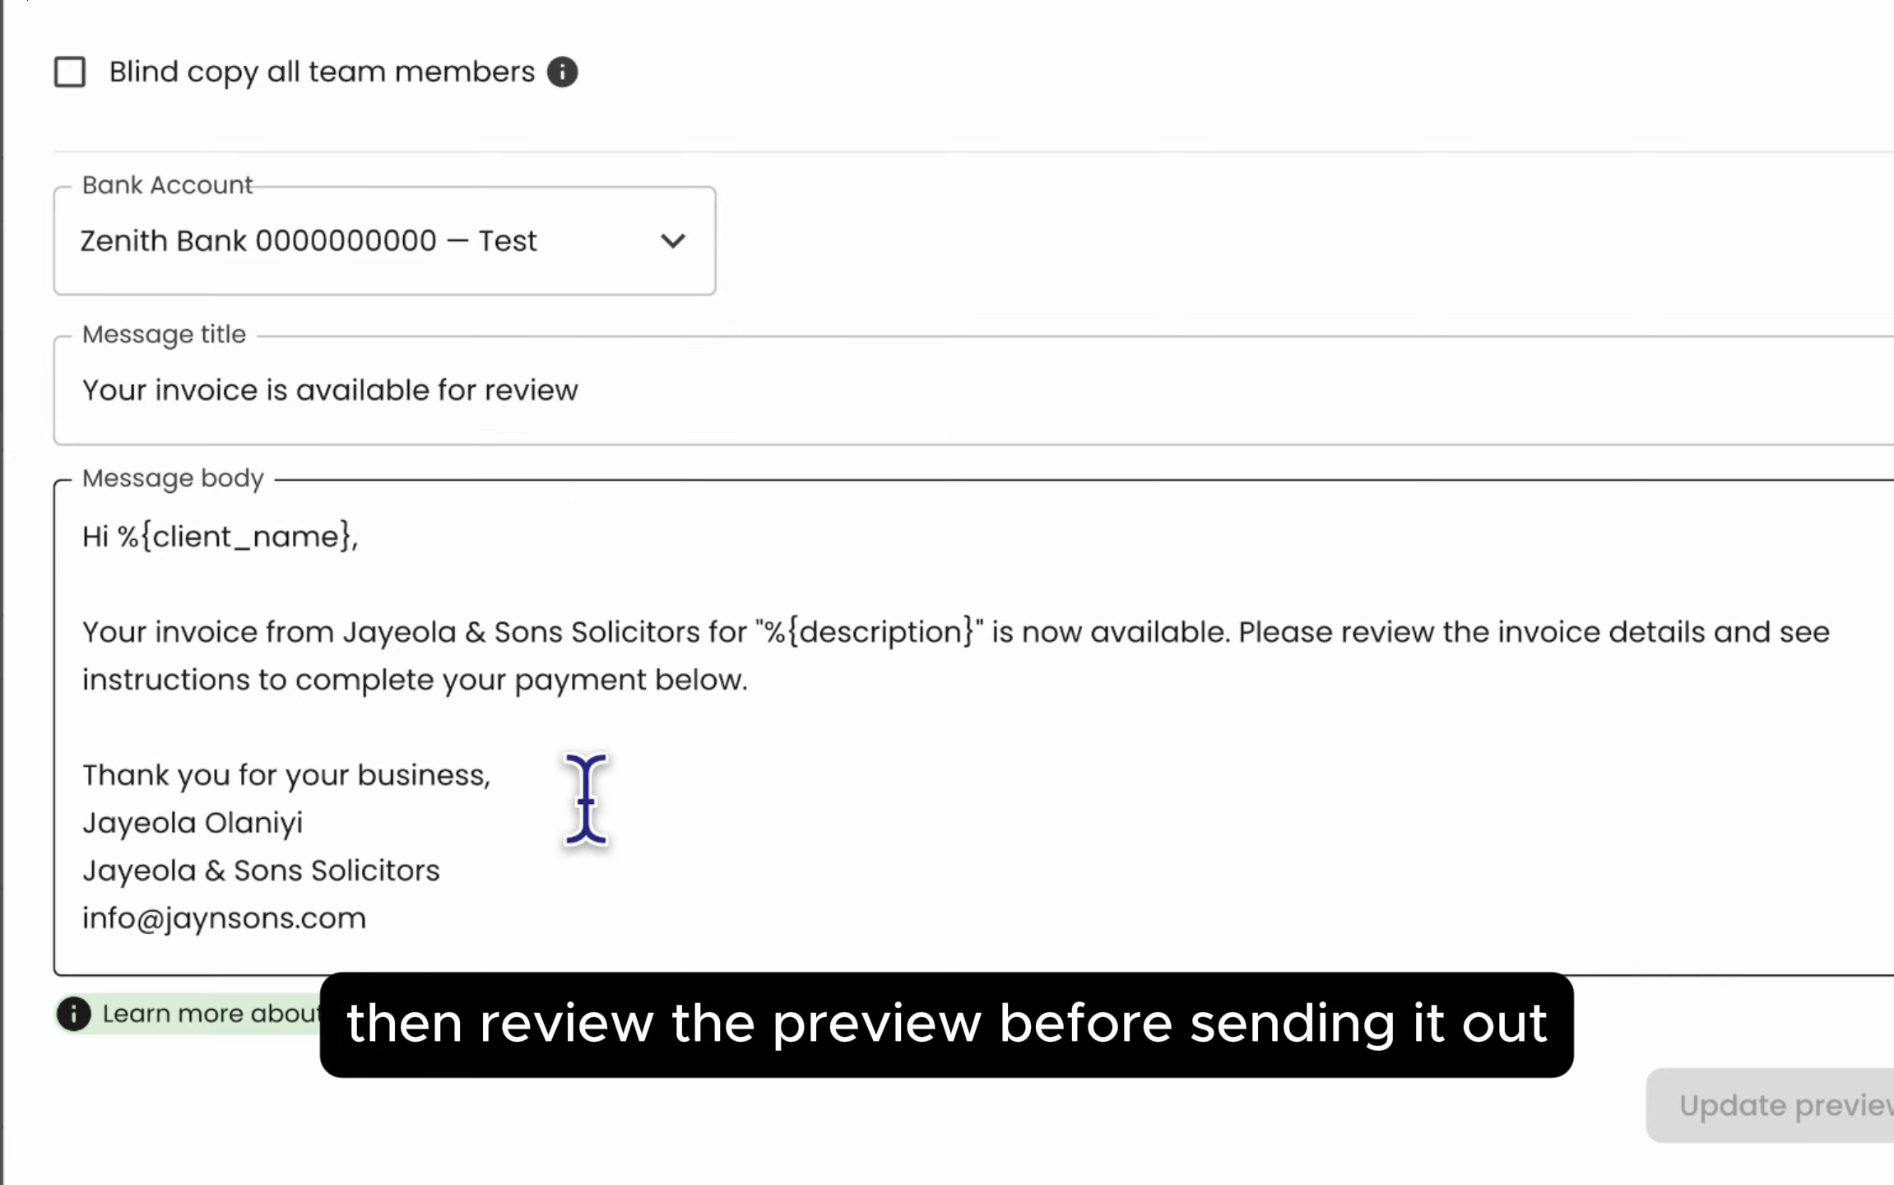
pyautogui.scroll(-10, 757, 1076)
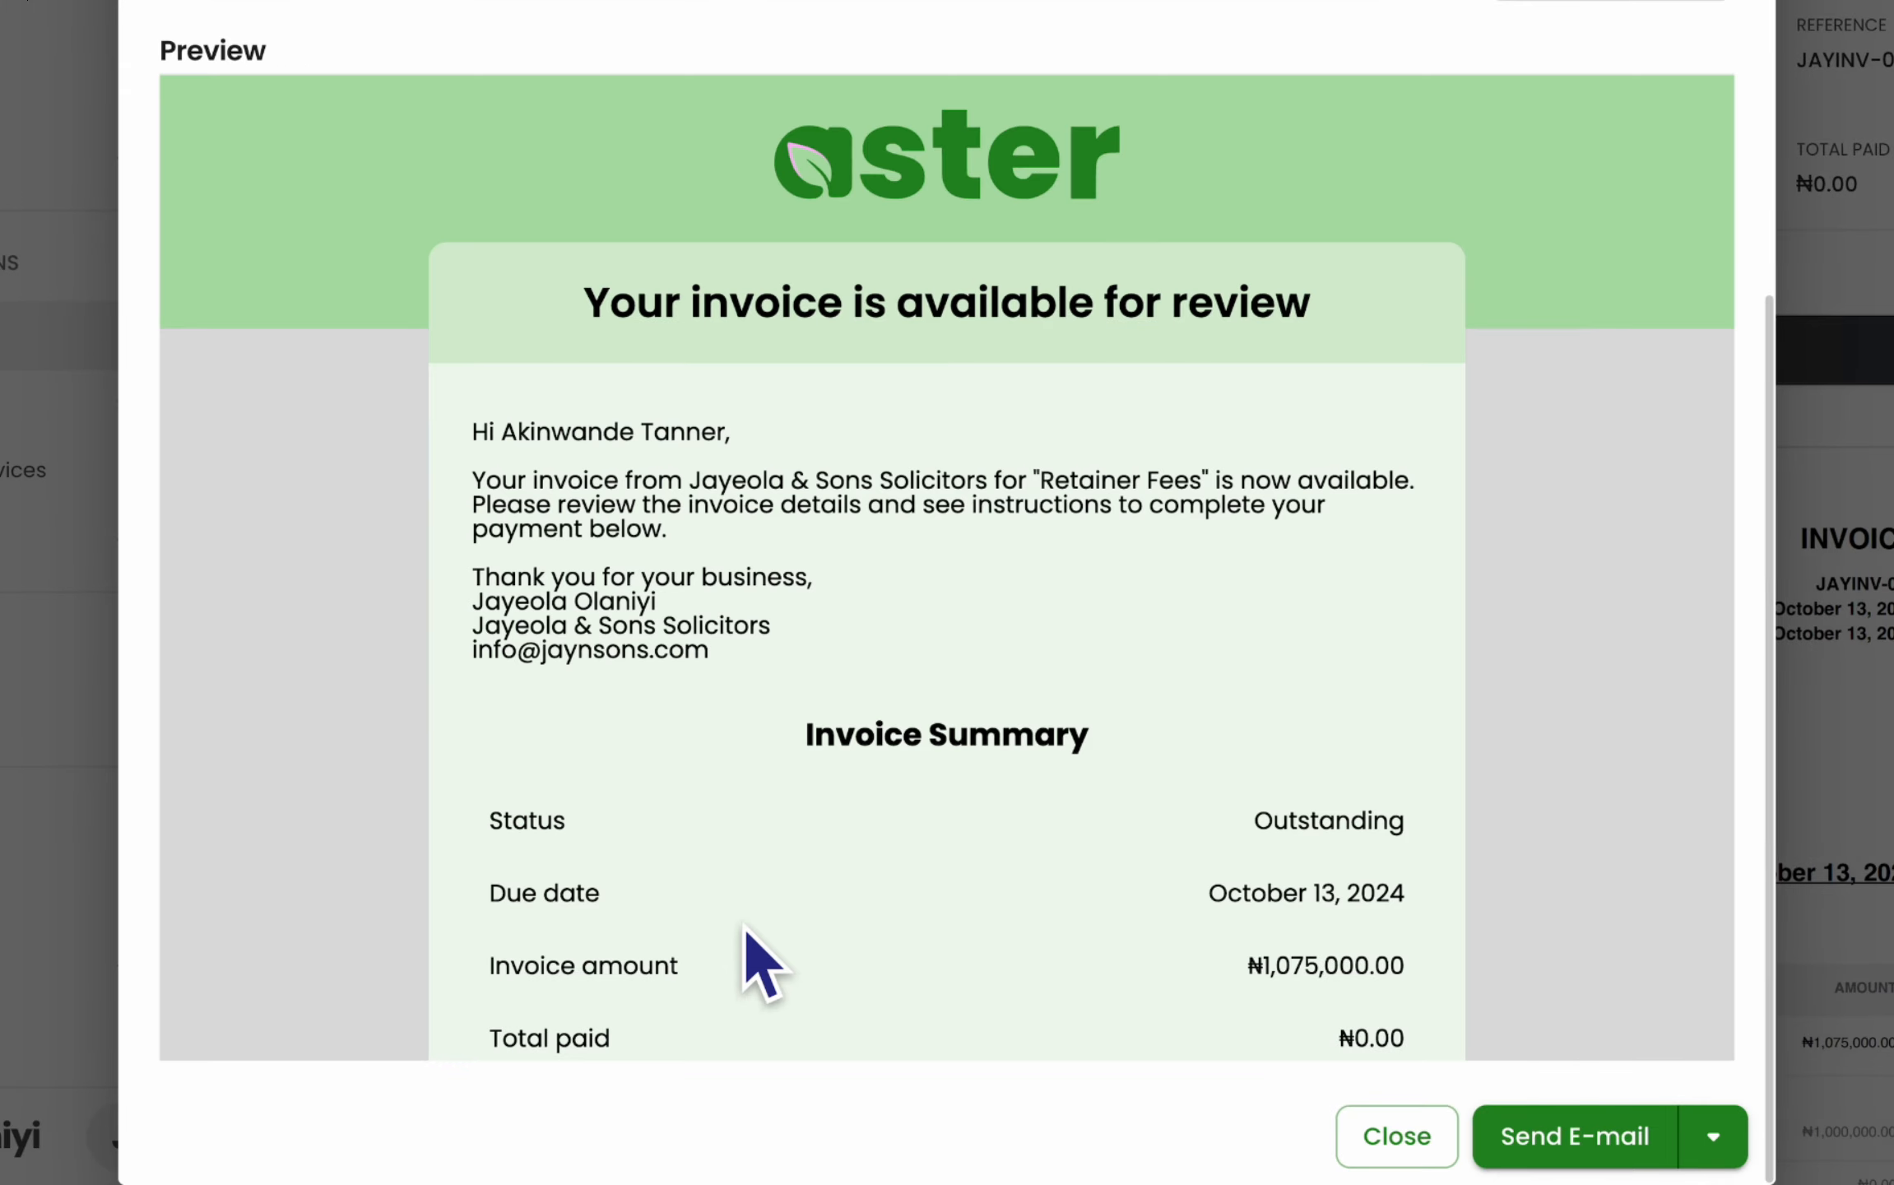
pyautogui.scroll(-5, 792, 375)
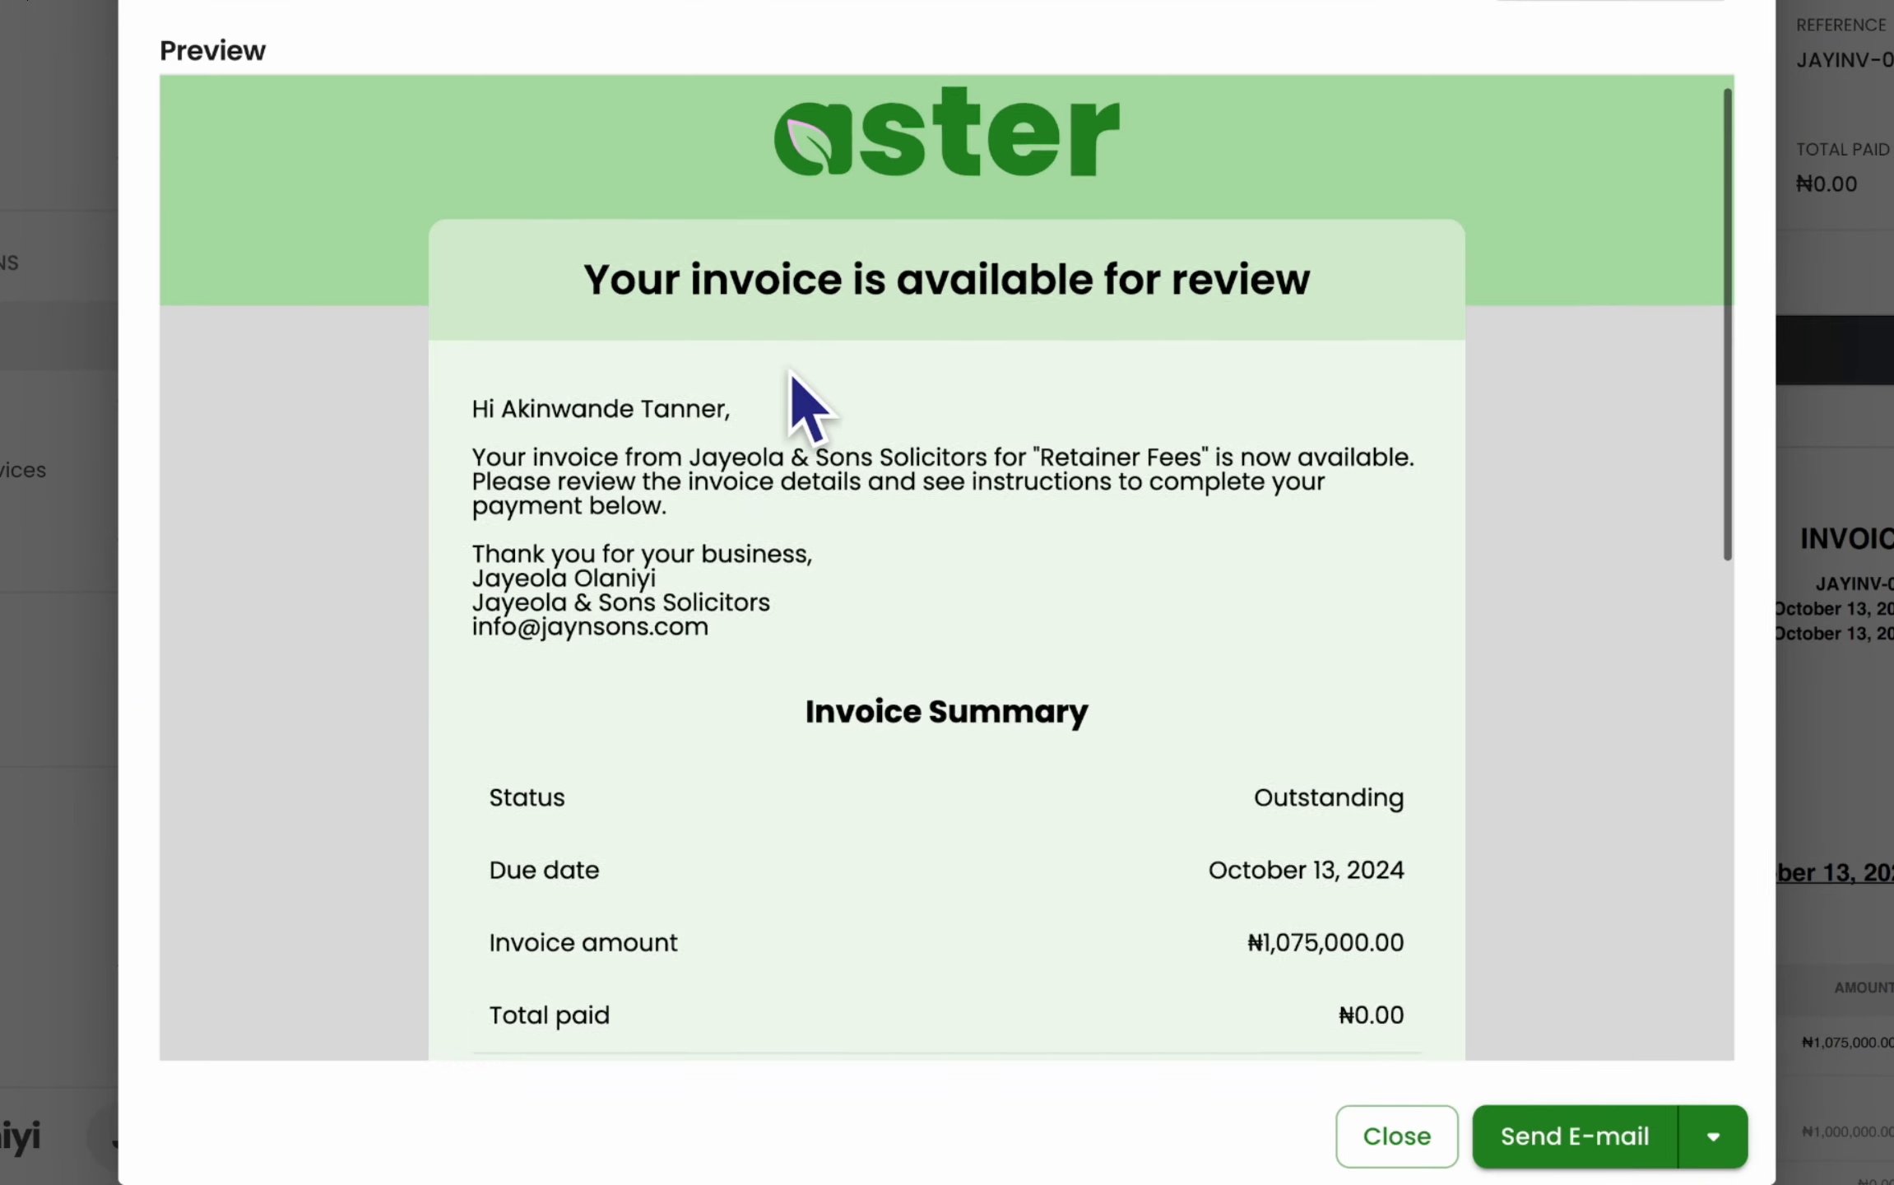
pyautogui.scroll(-5, 792, 374)
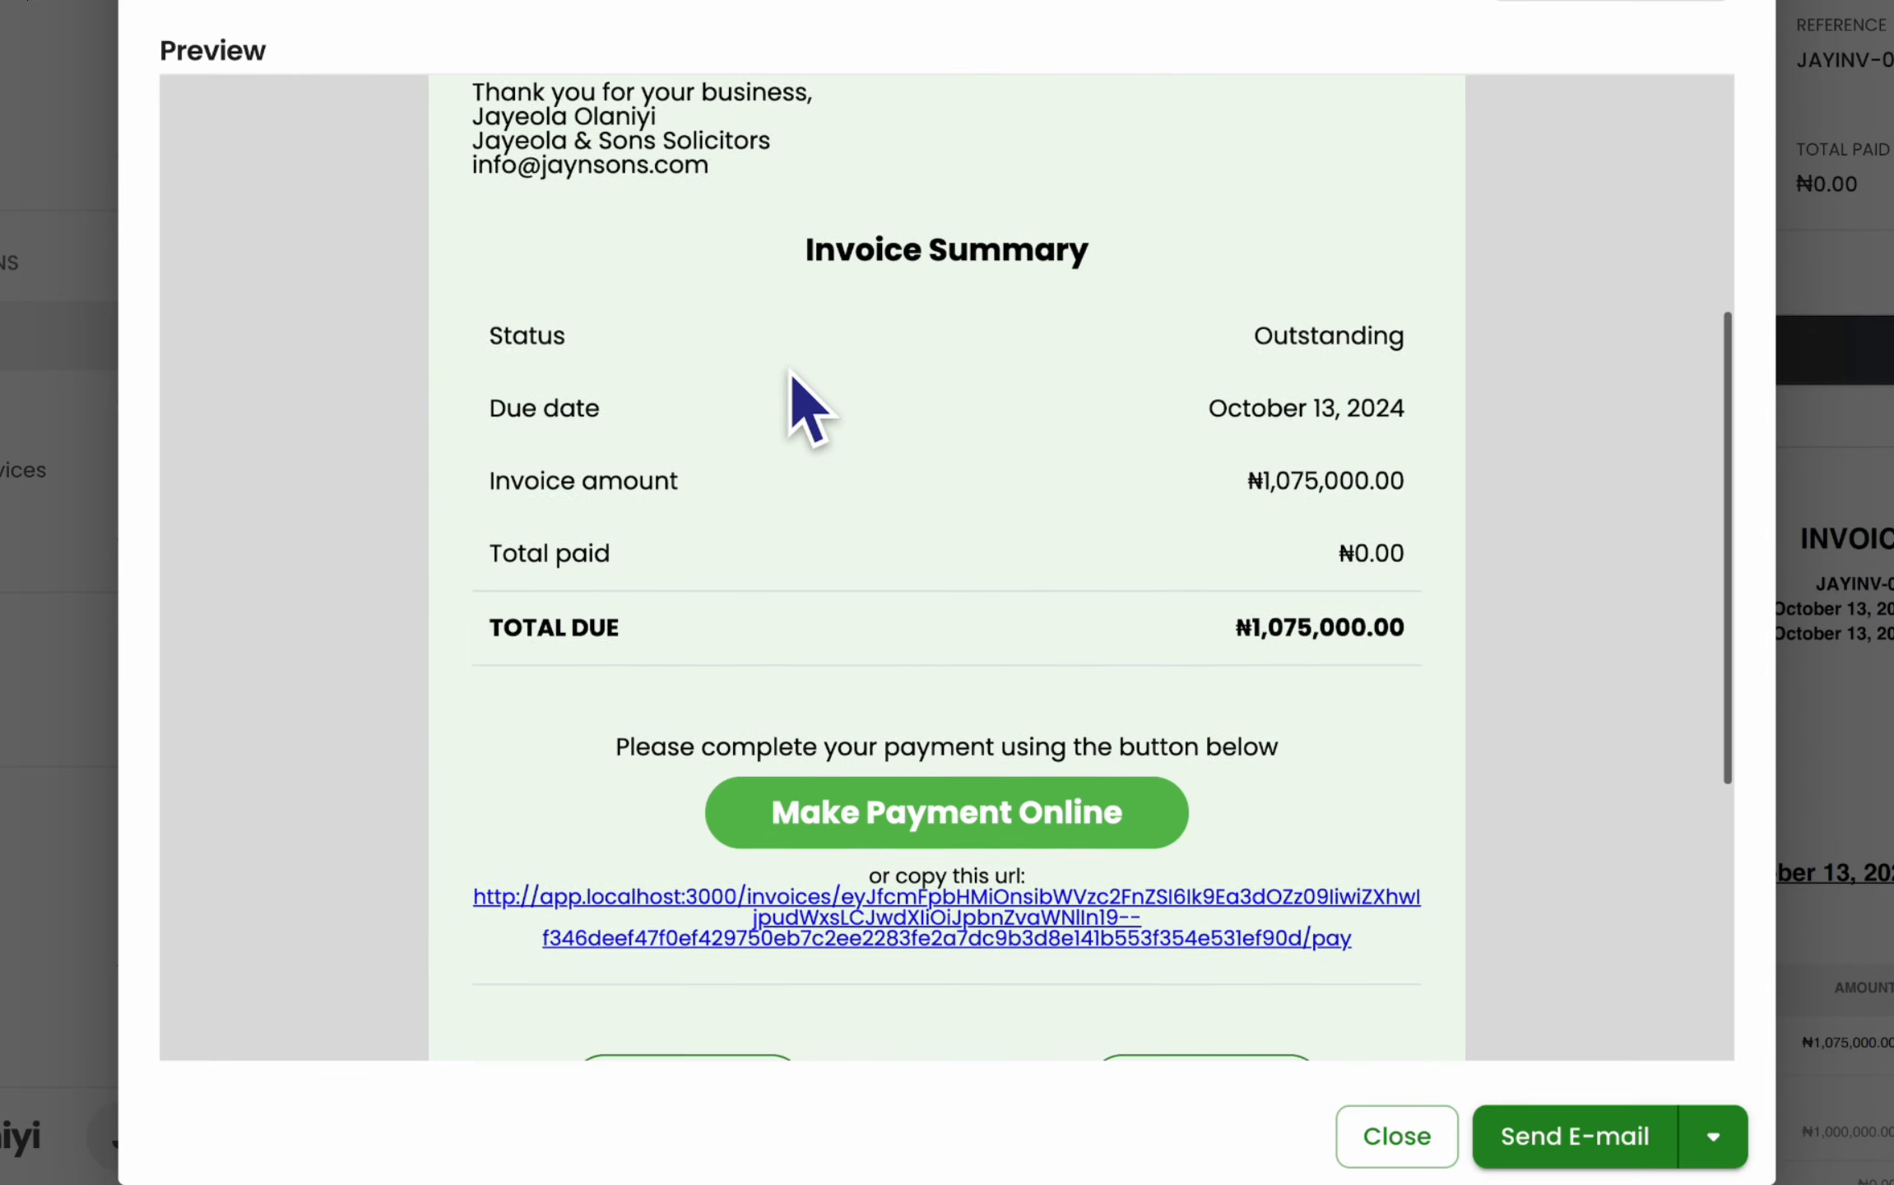
pyautogui.scroll(-5, 792, 371)
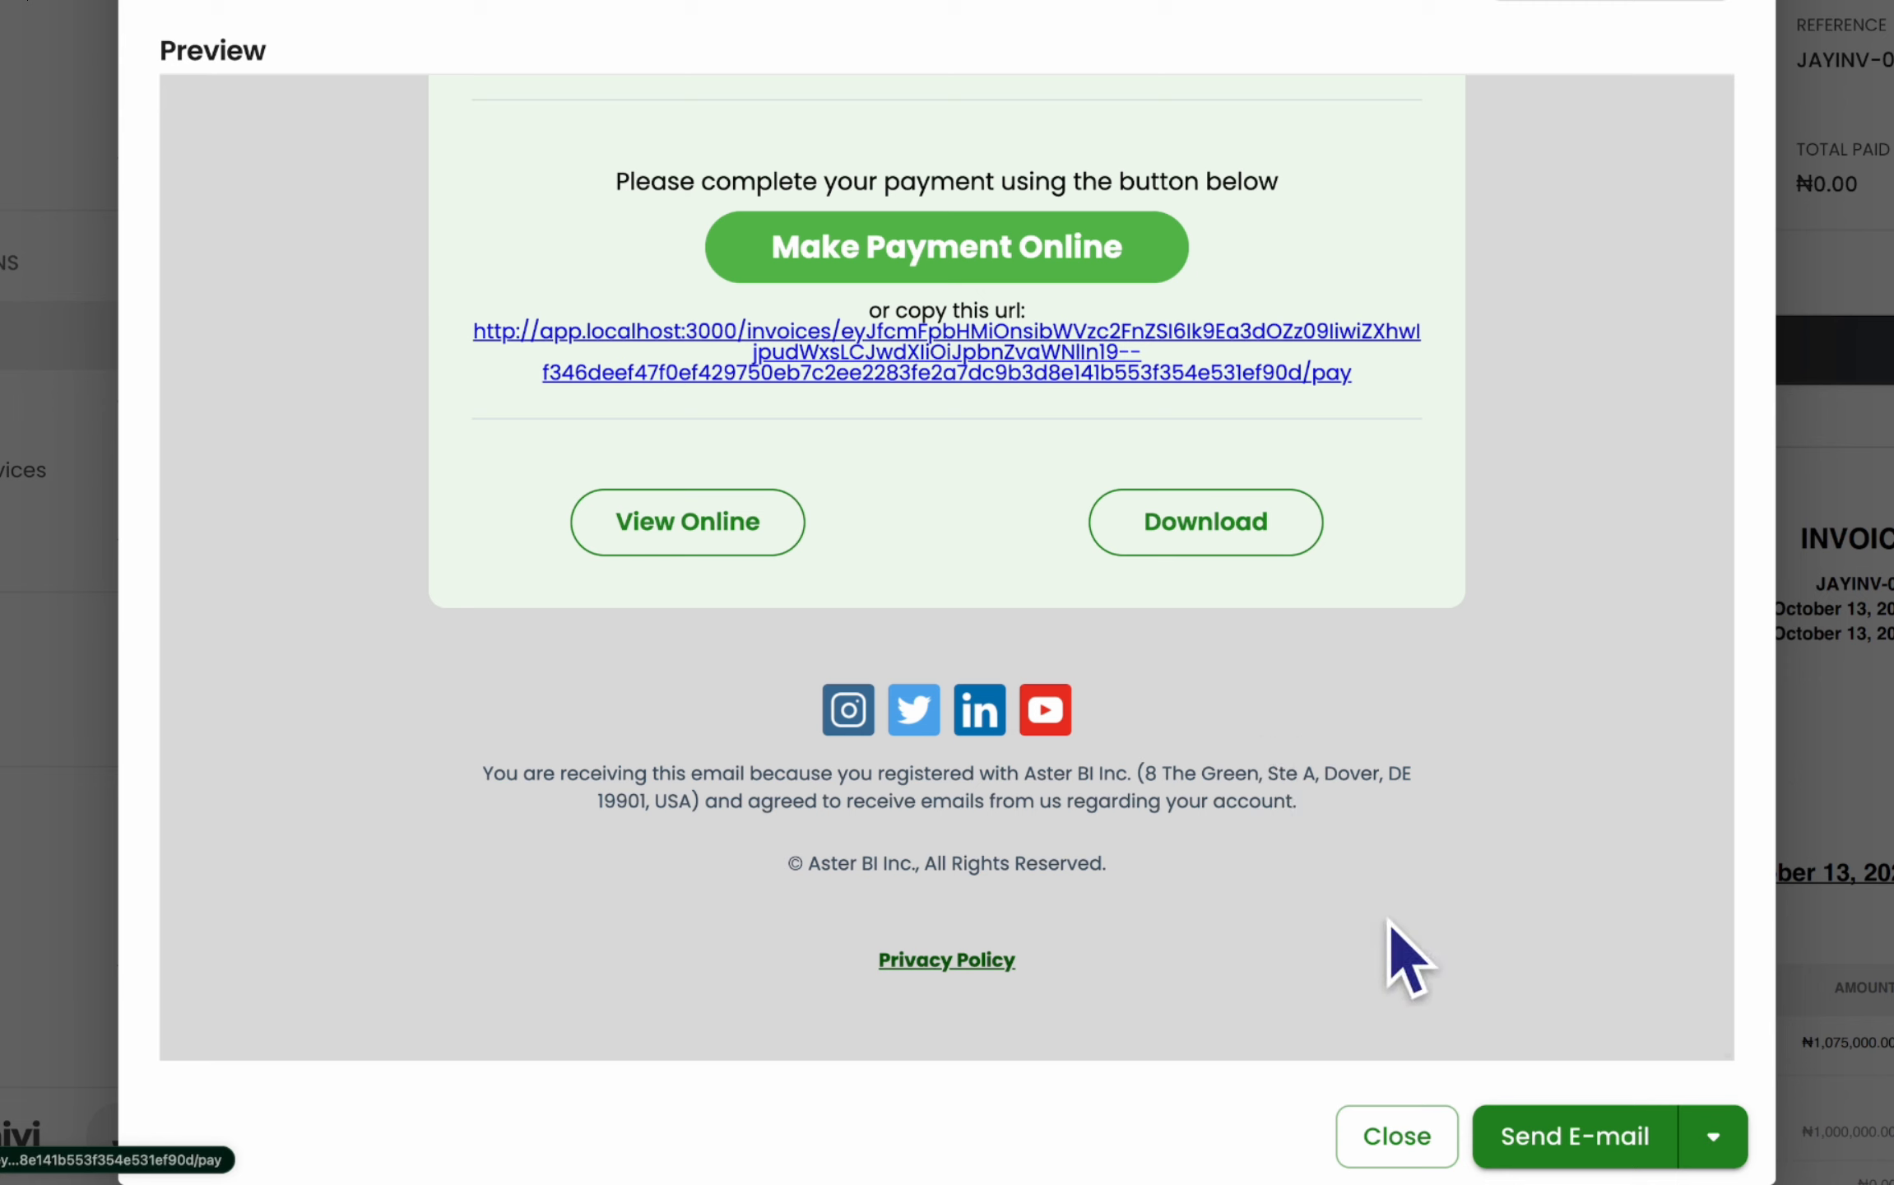
# - Send the invoice e-mail, dismiss the confirmation, and scroll through the invoice PDF preview
pyautogui.click(1550, 1120)
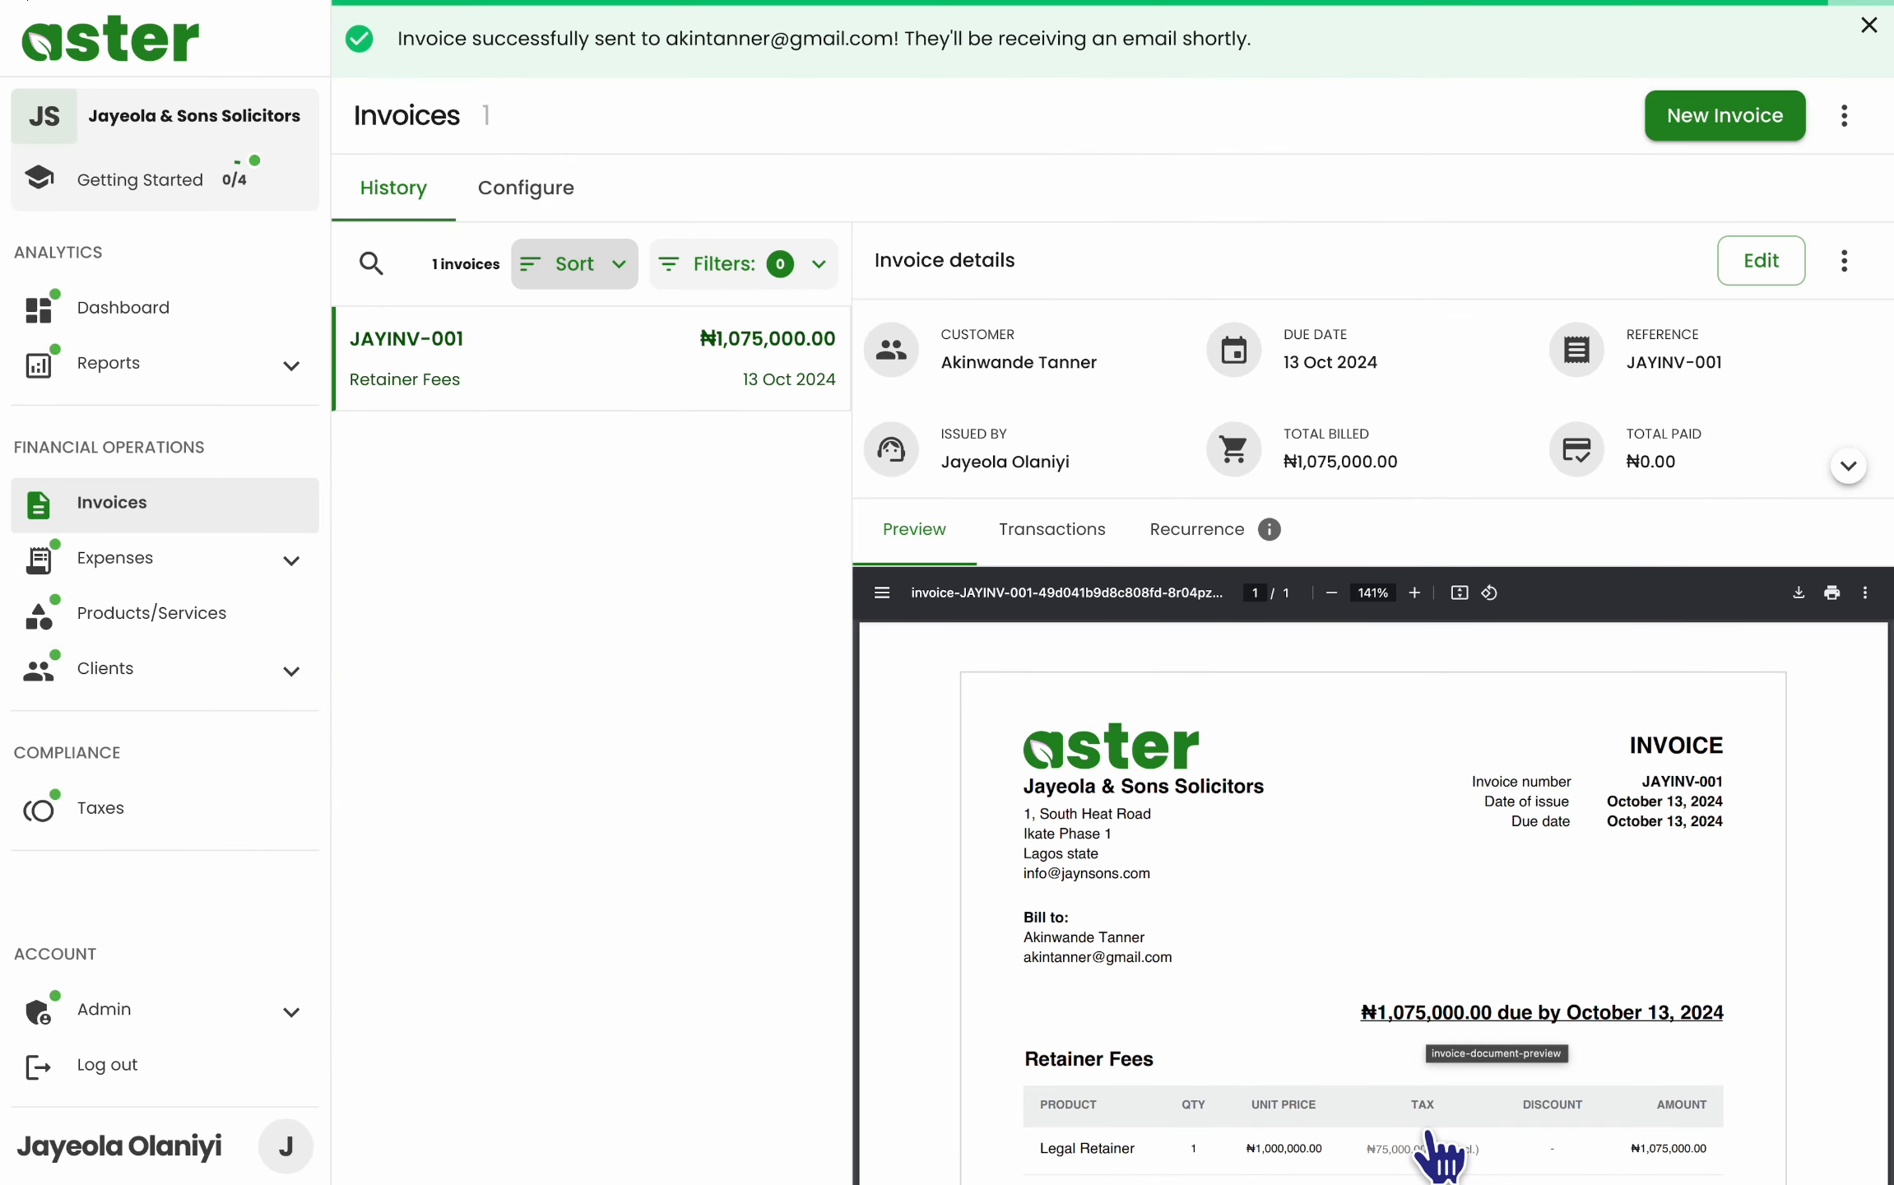
pyautogui.click(1867, 27)
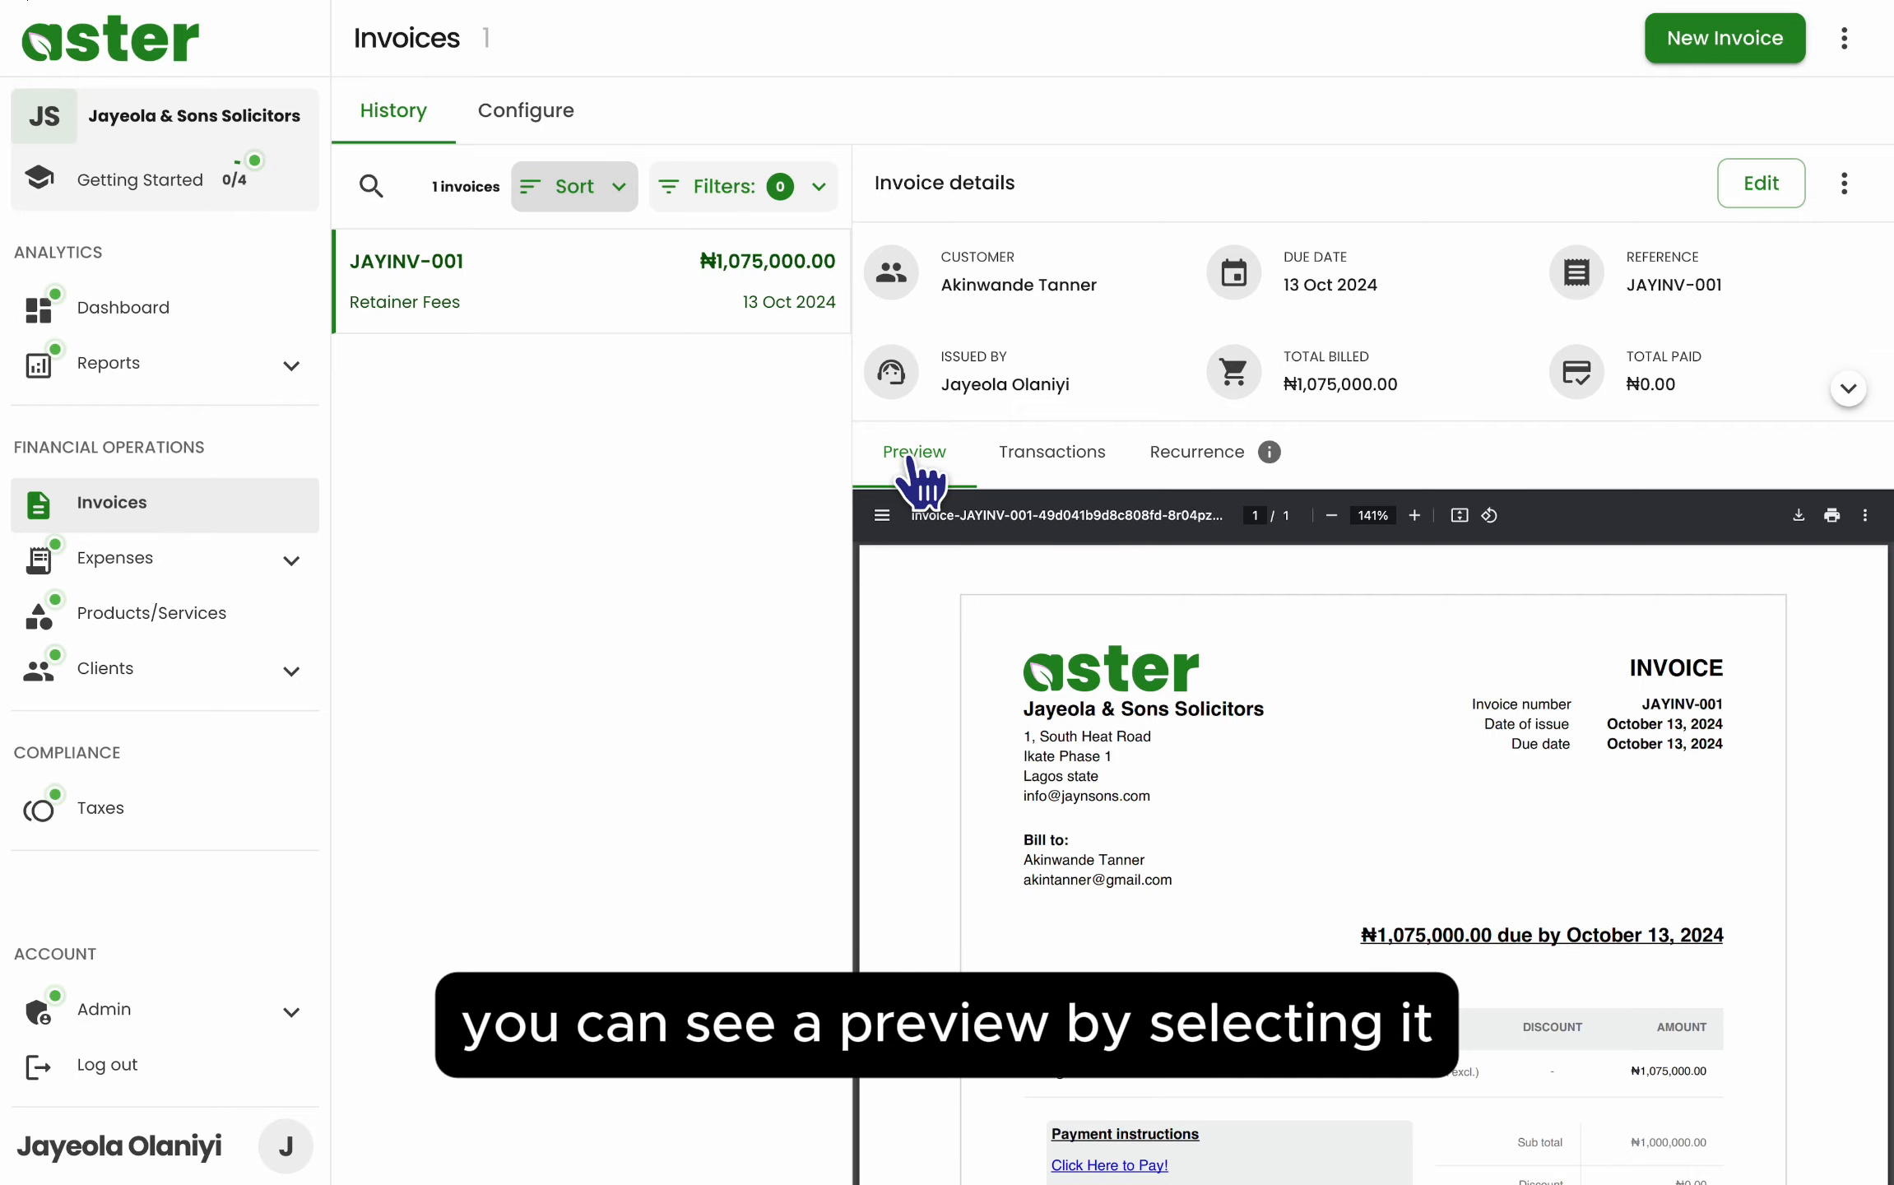
pyautogui.scroll(-2, 1258, 813)
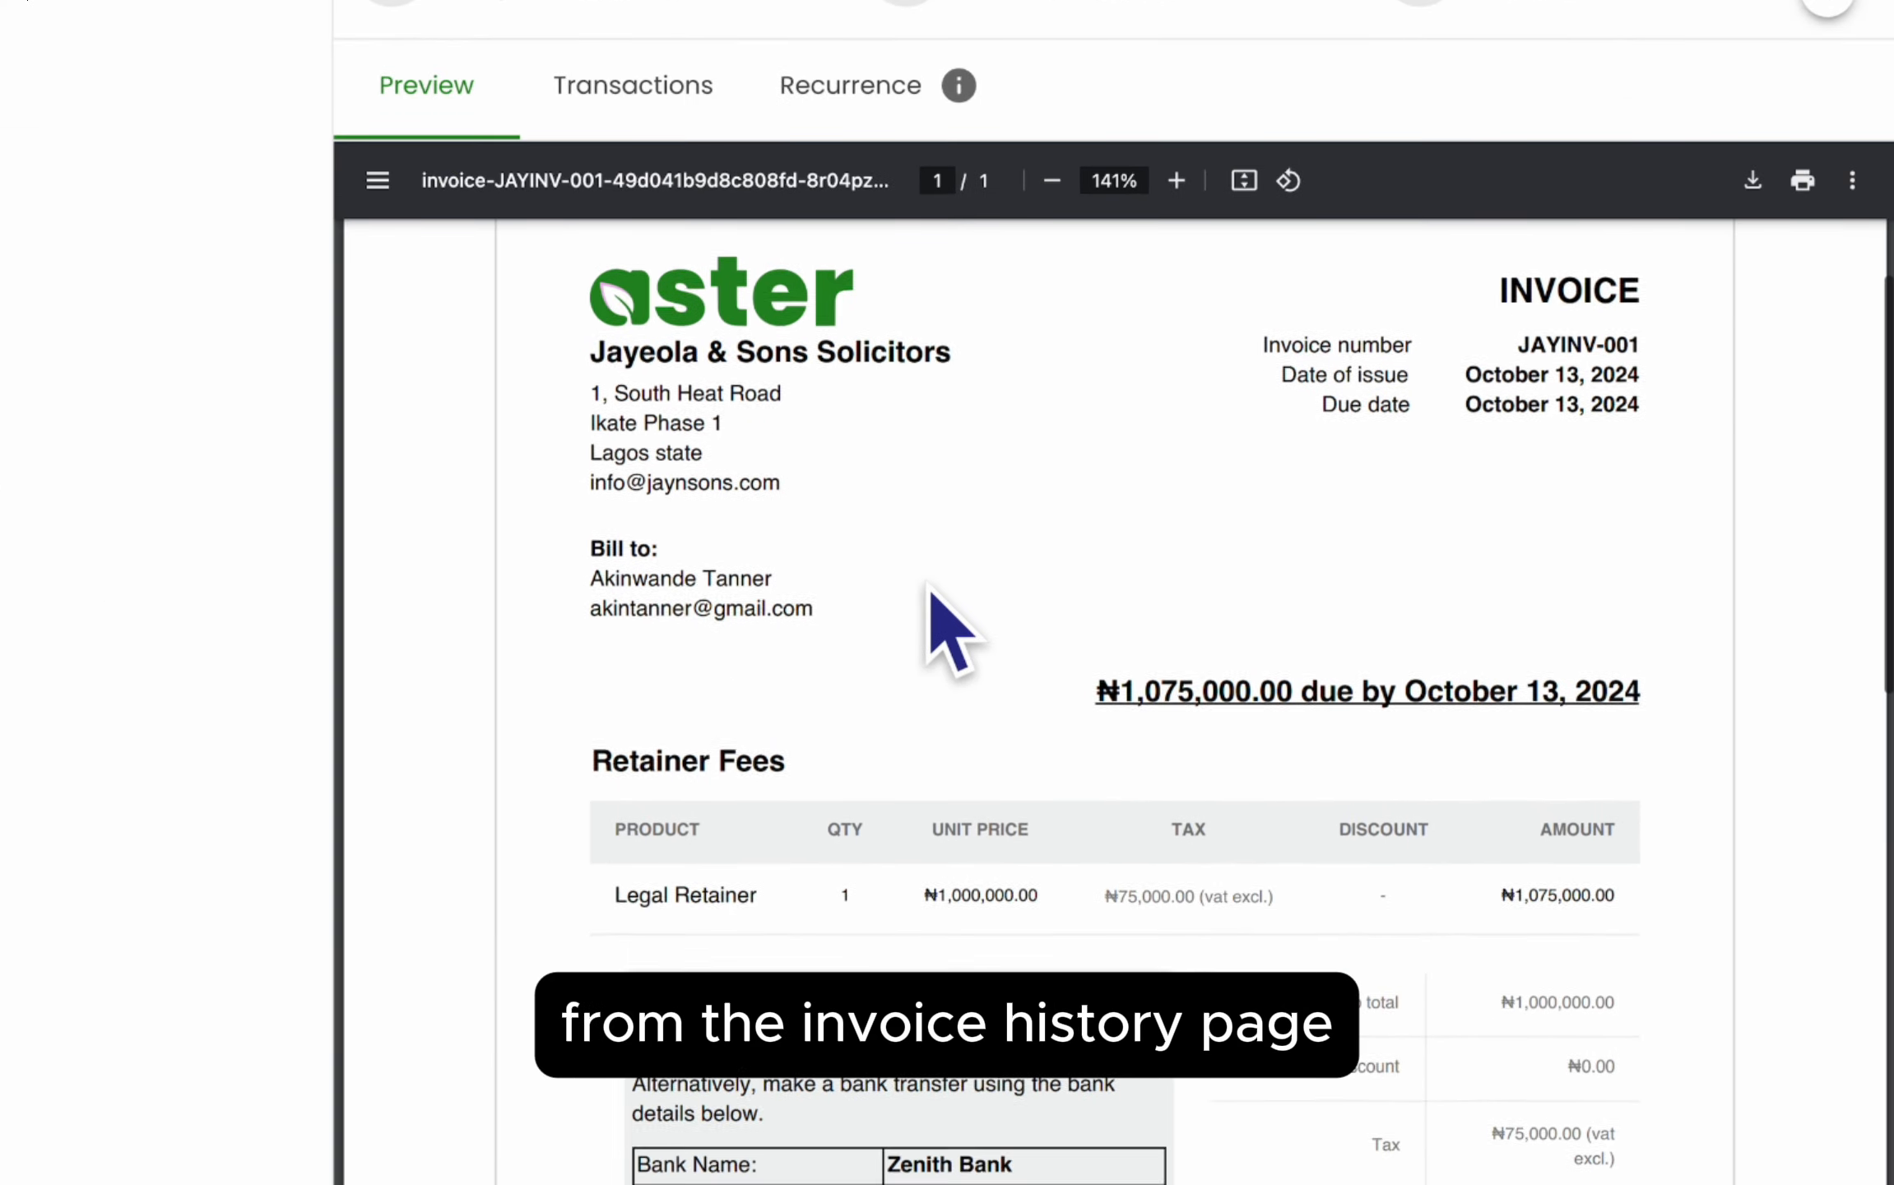
pyautogui.scroll(-6, 932, 590)
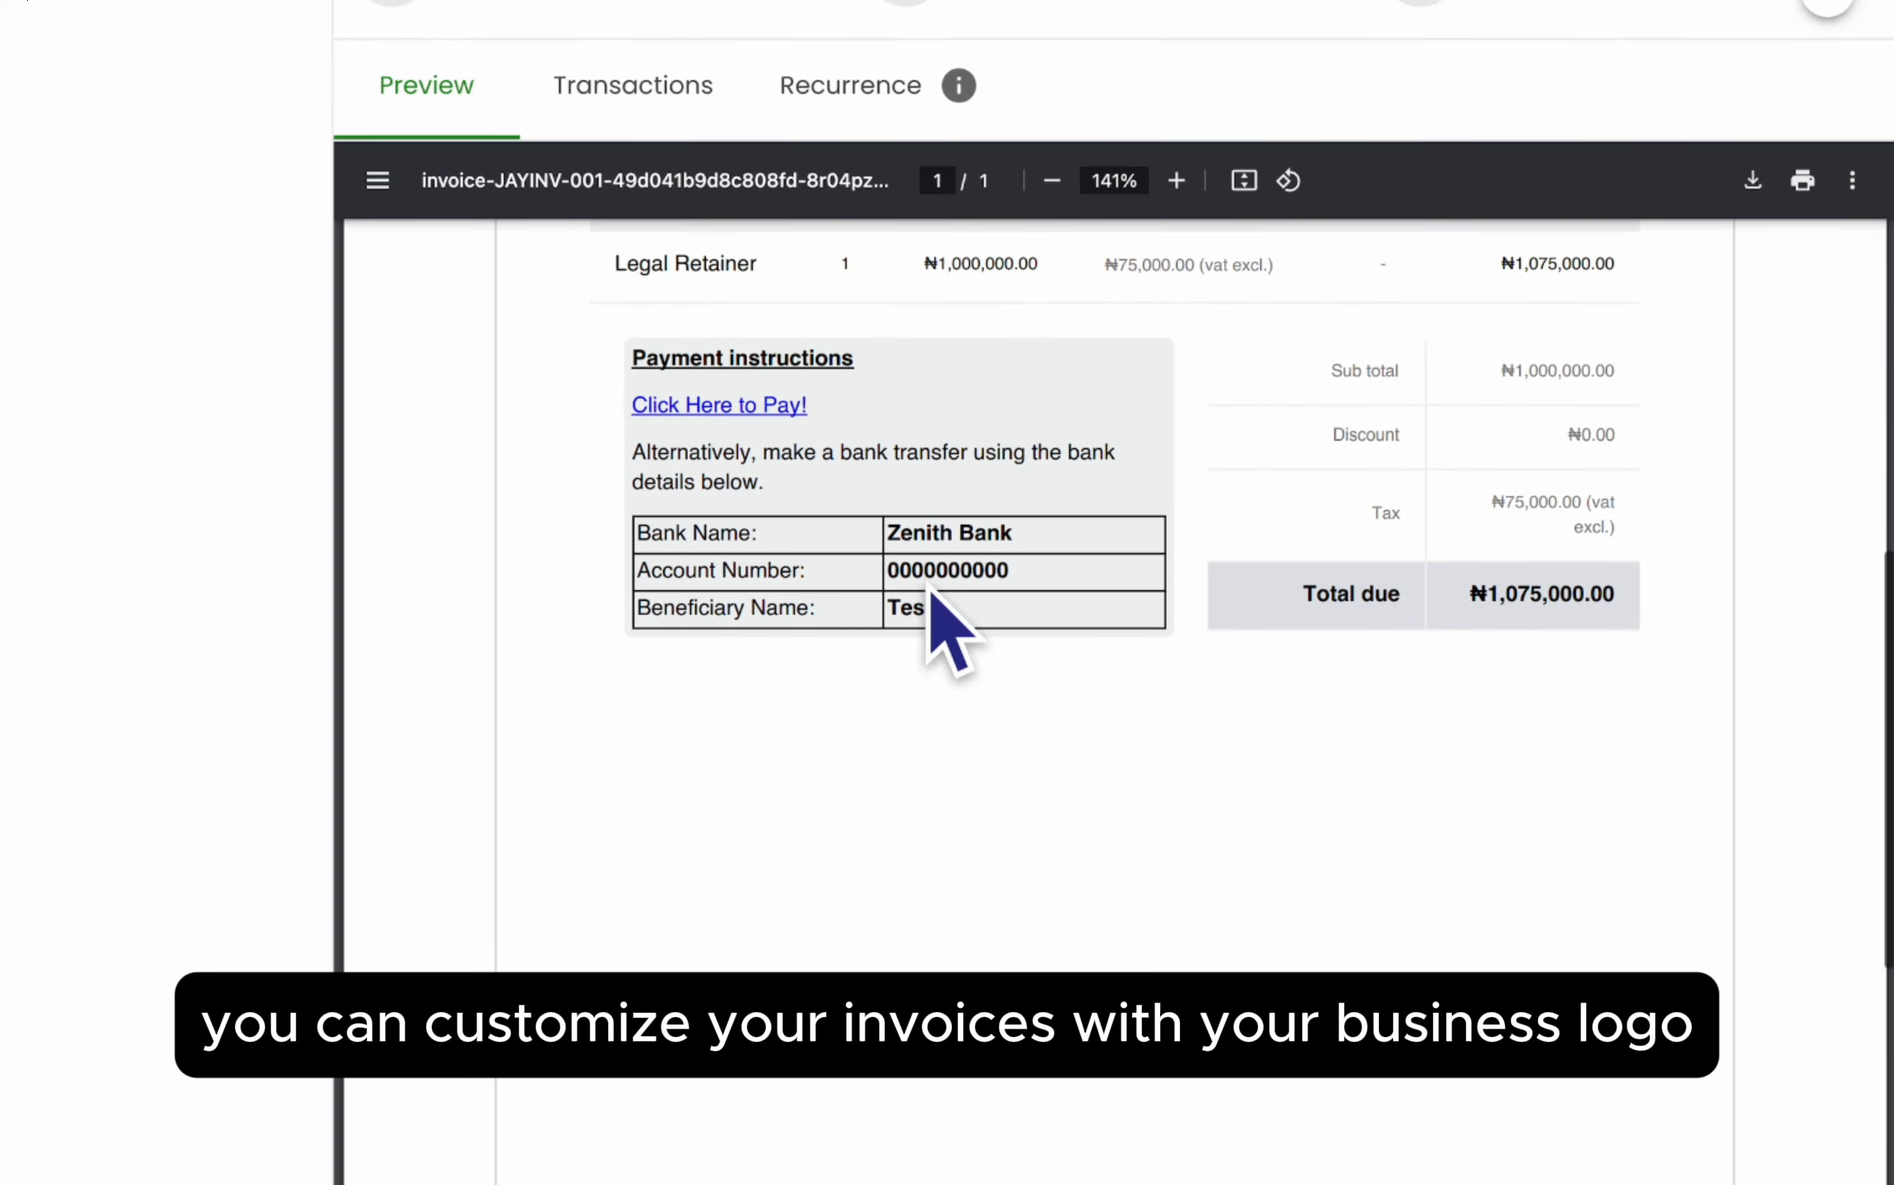
pyautogui.scroll(5, 931, 591)
pyautogui.scroll(3, 931, 586)
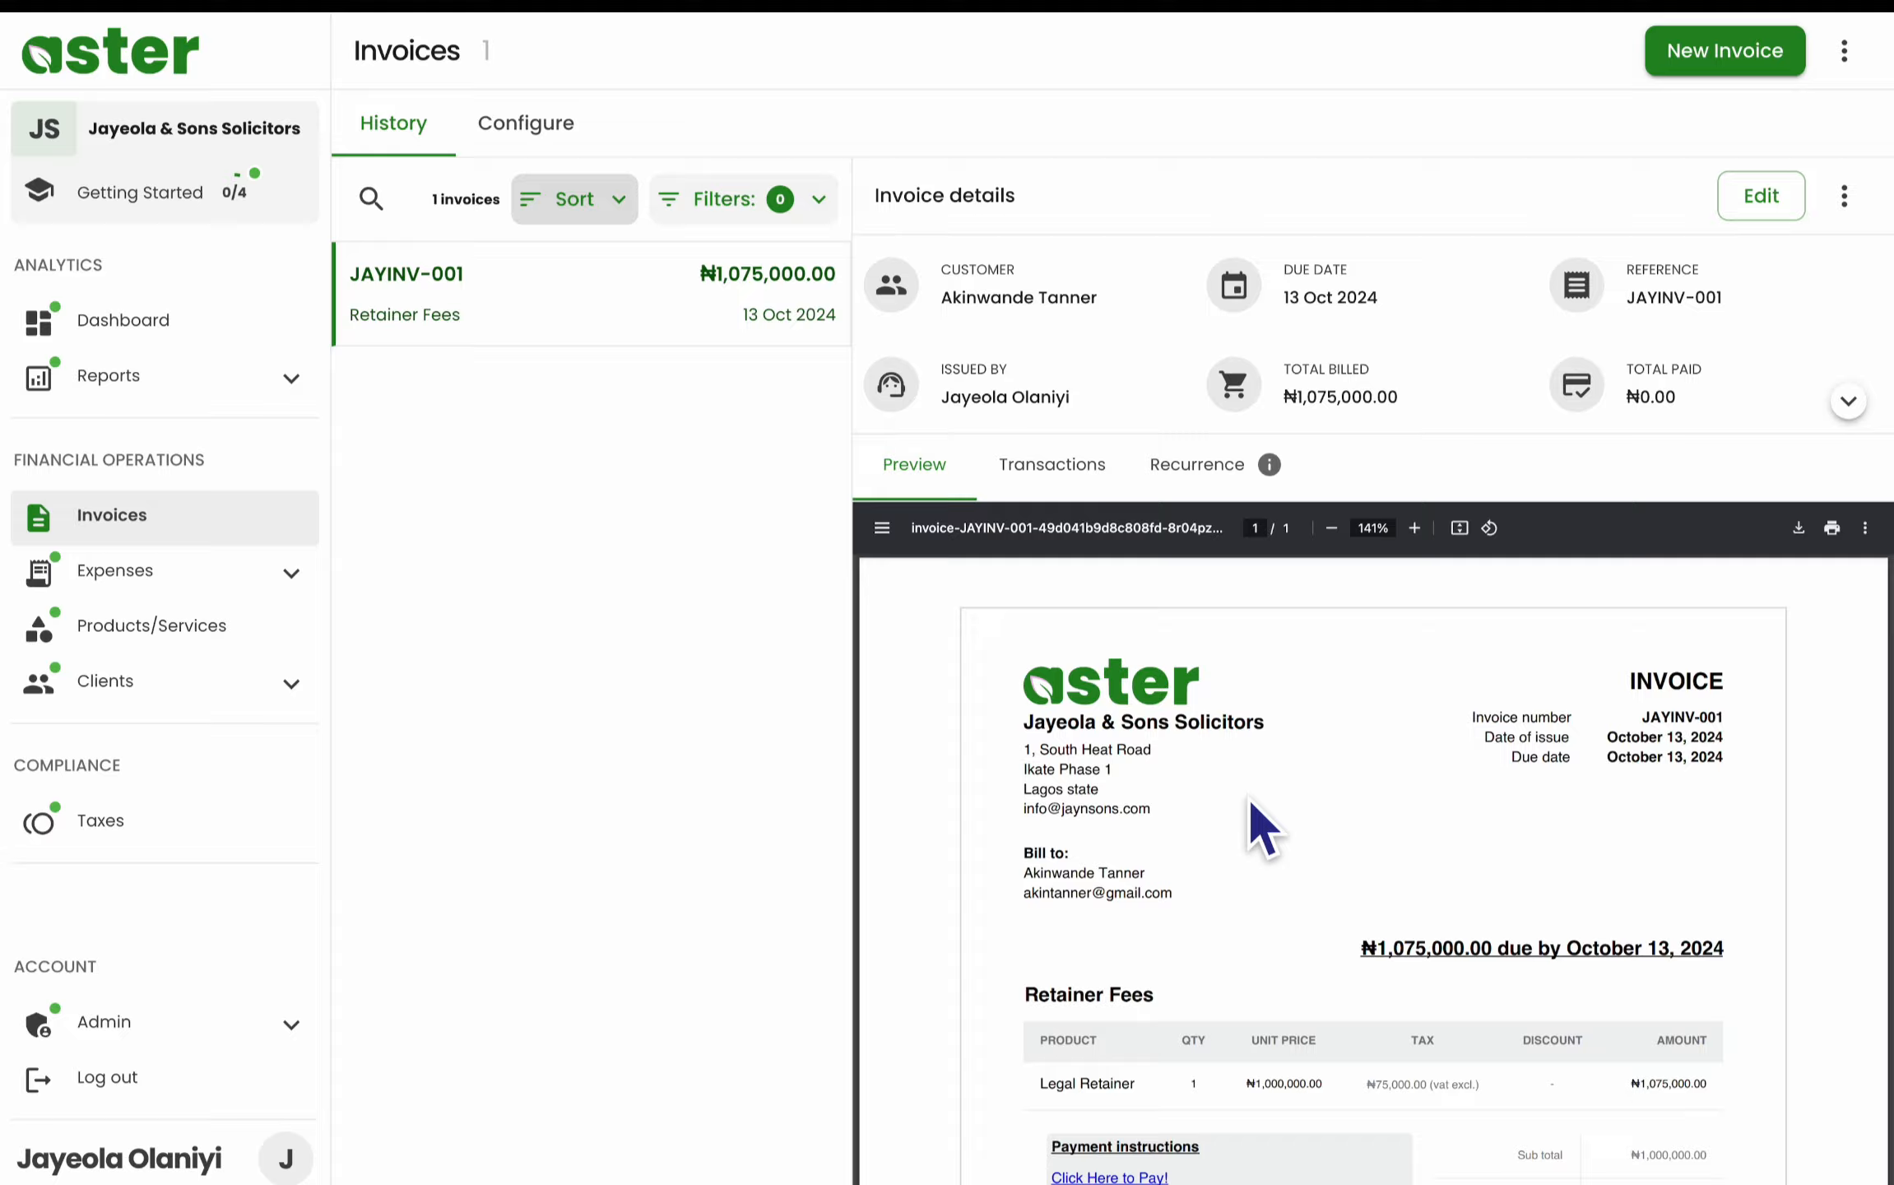
# - Upload a business logo in the Admin business profile and save the profile
pyautogui.click(117, 1030)
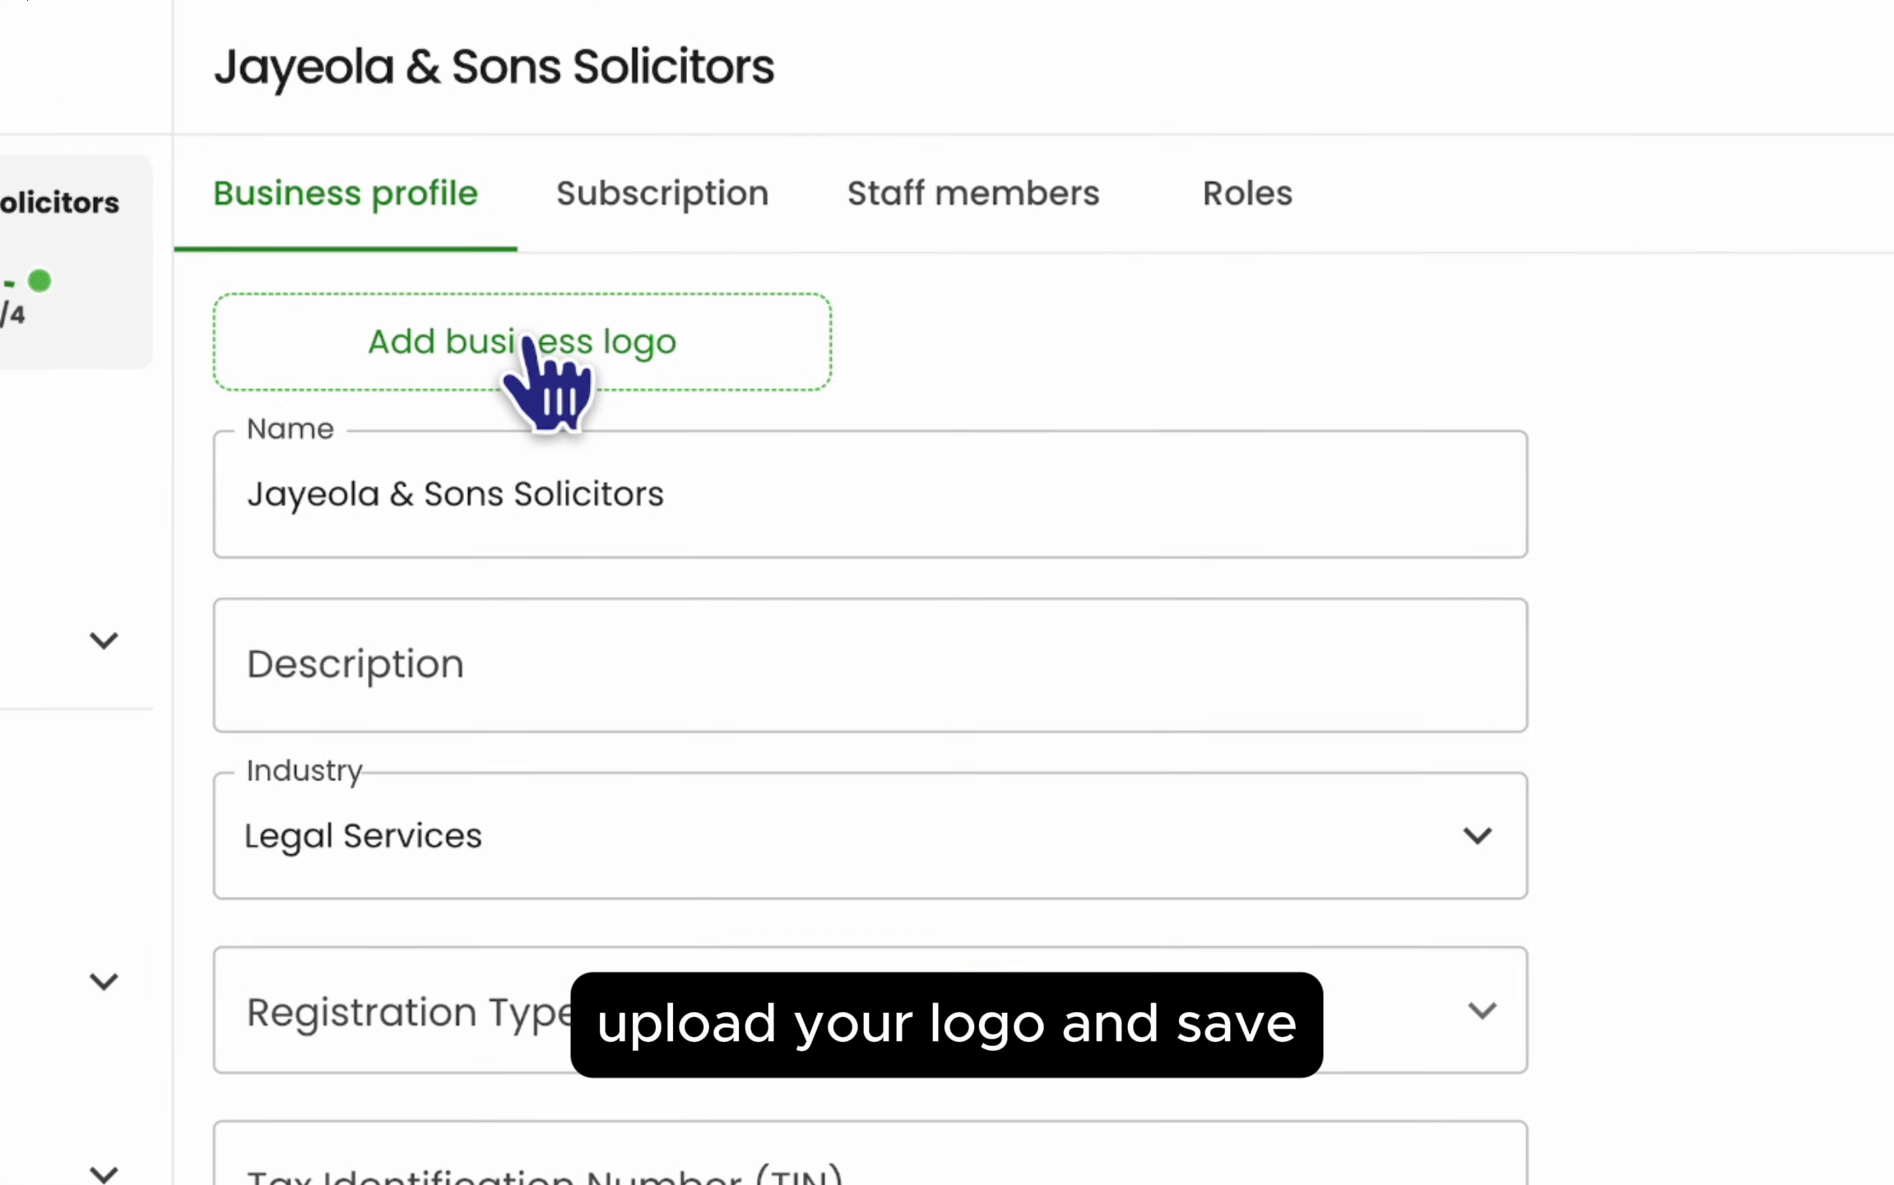
pyautogui.click(529, 341)
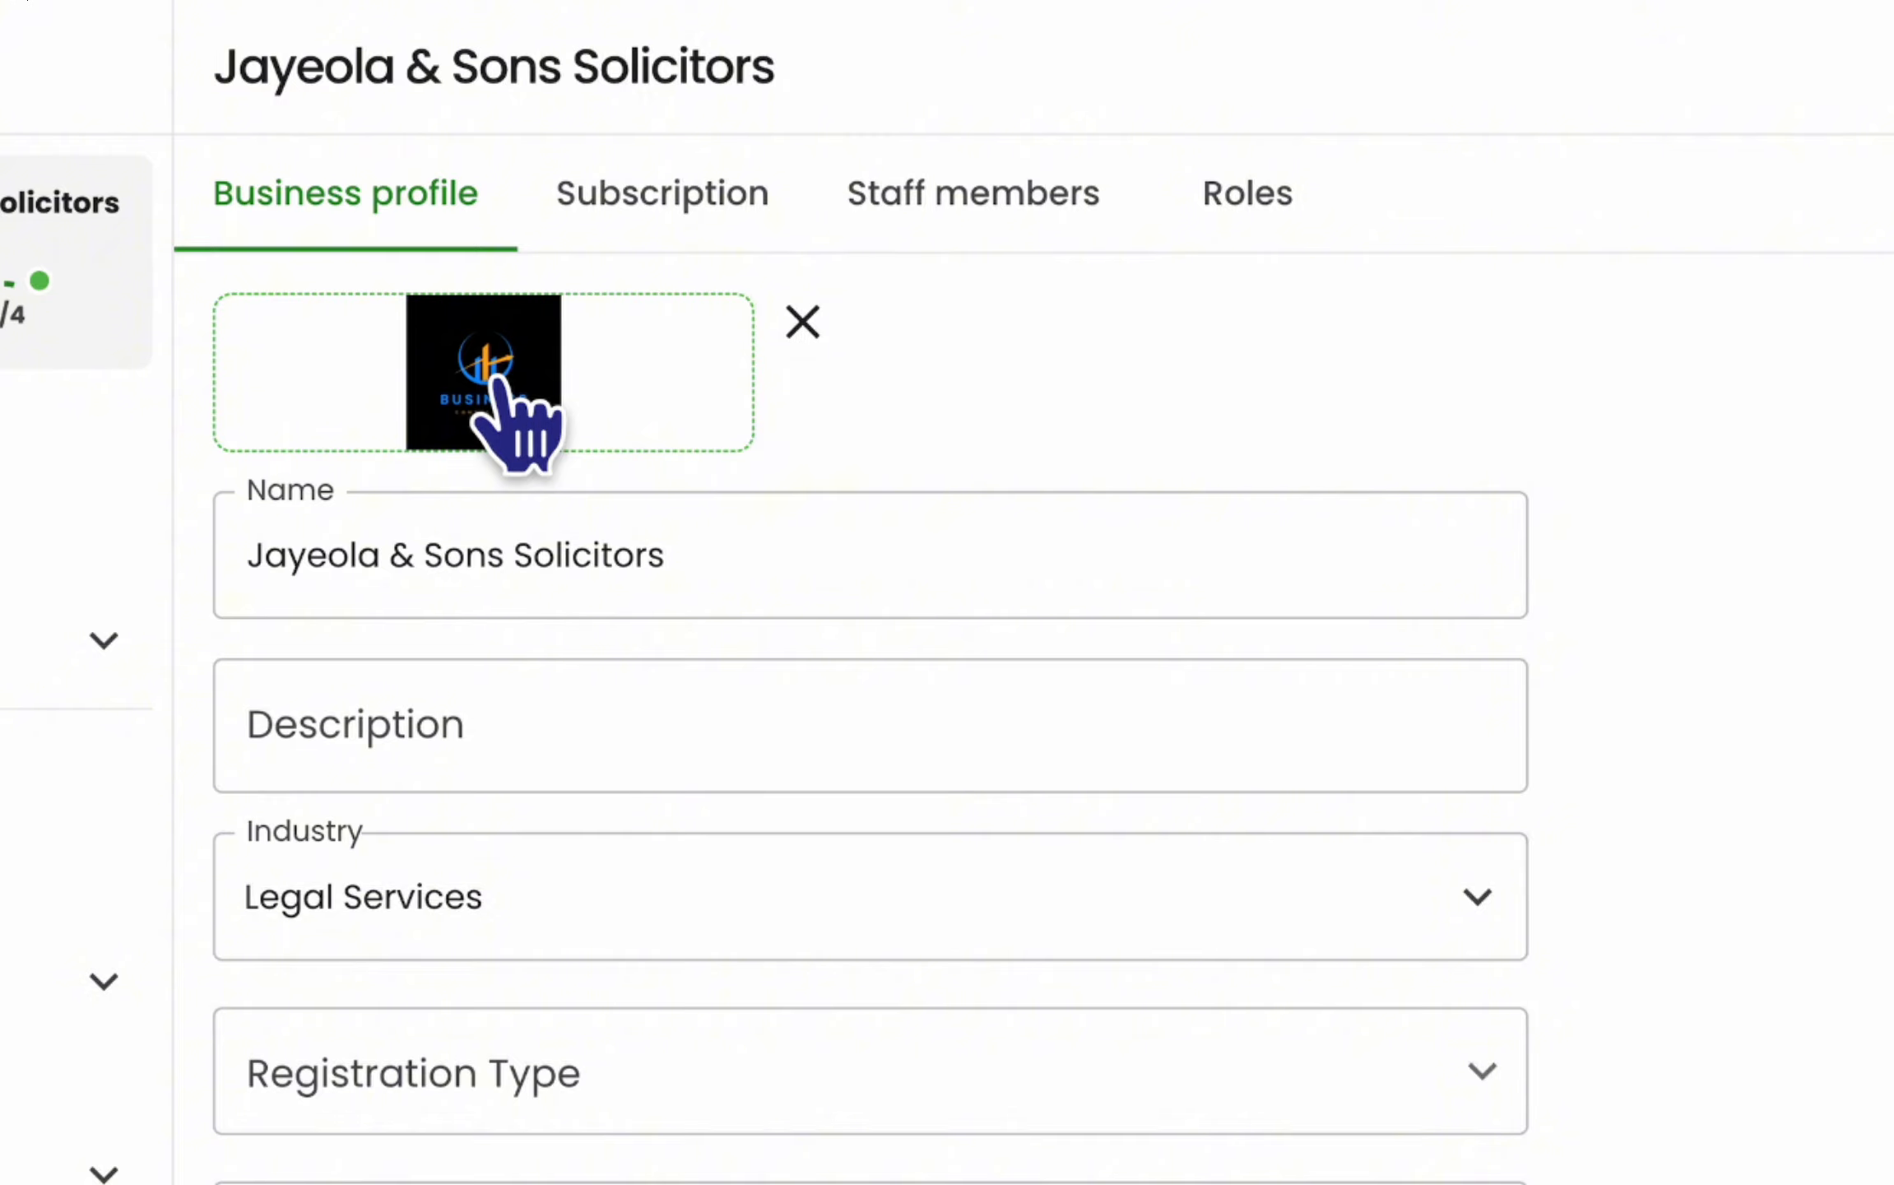
pyautogui.scroll(-15, 871, 659)
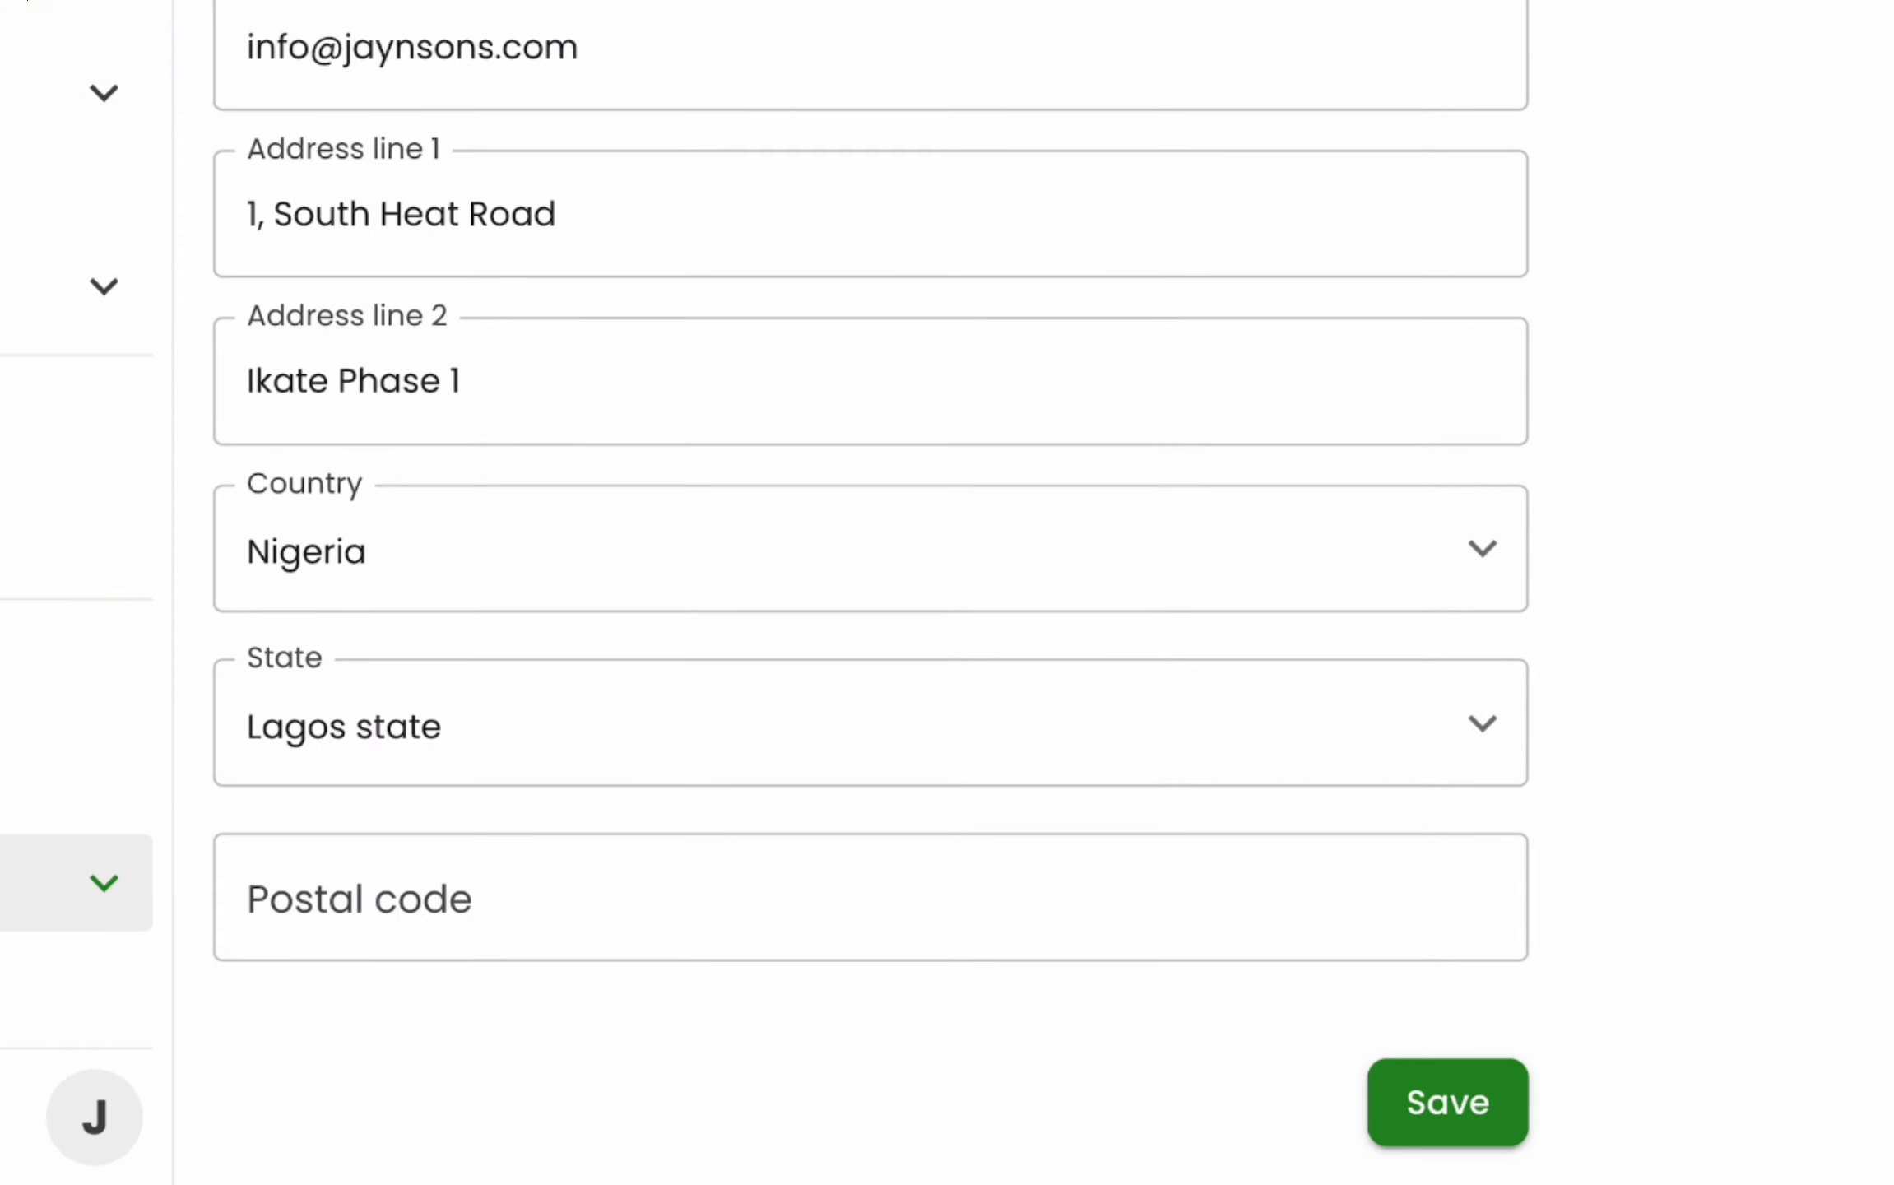
pyautogui.click(1441, 1111)
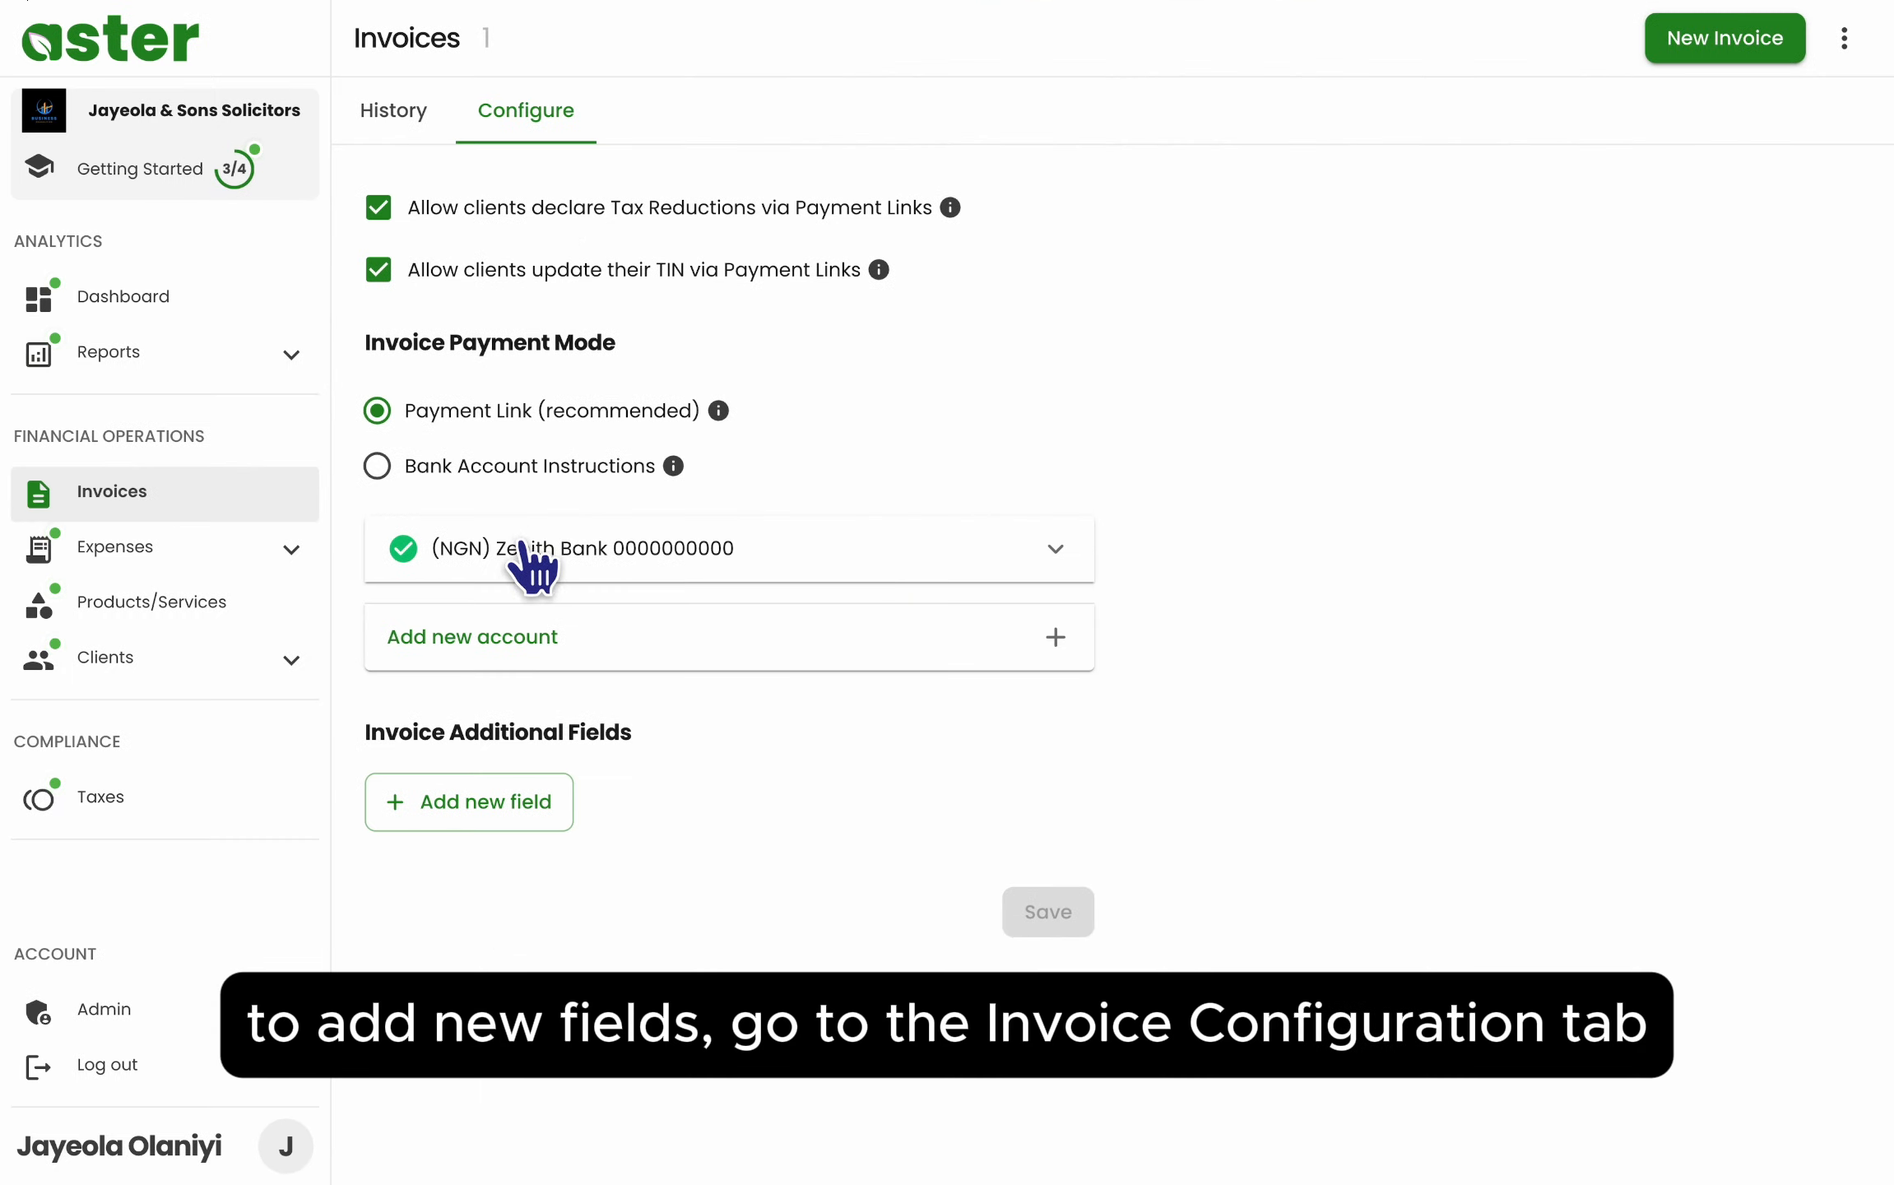
# - Add an invoice field labelled RC Number holding the company's registration number, and save it
pyautogui.click(499, 800)
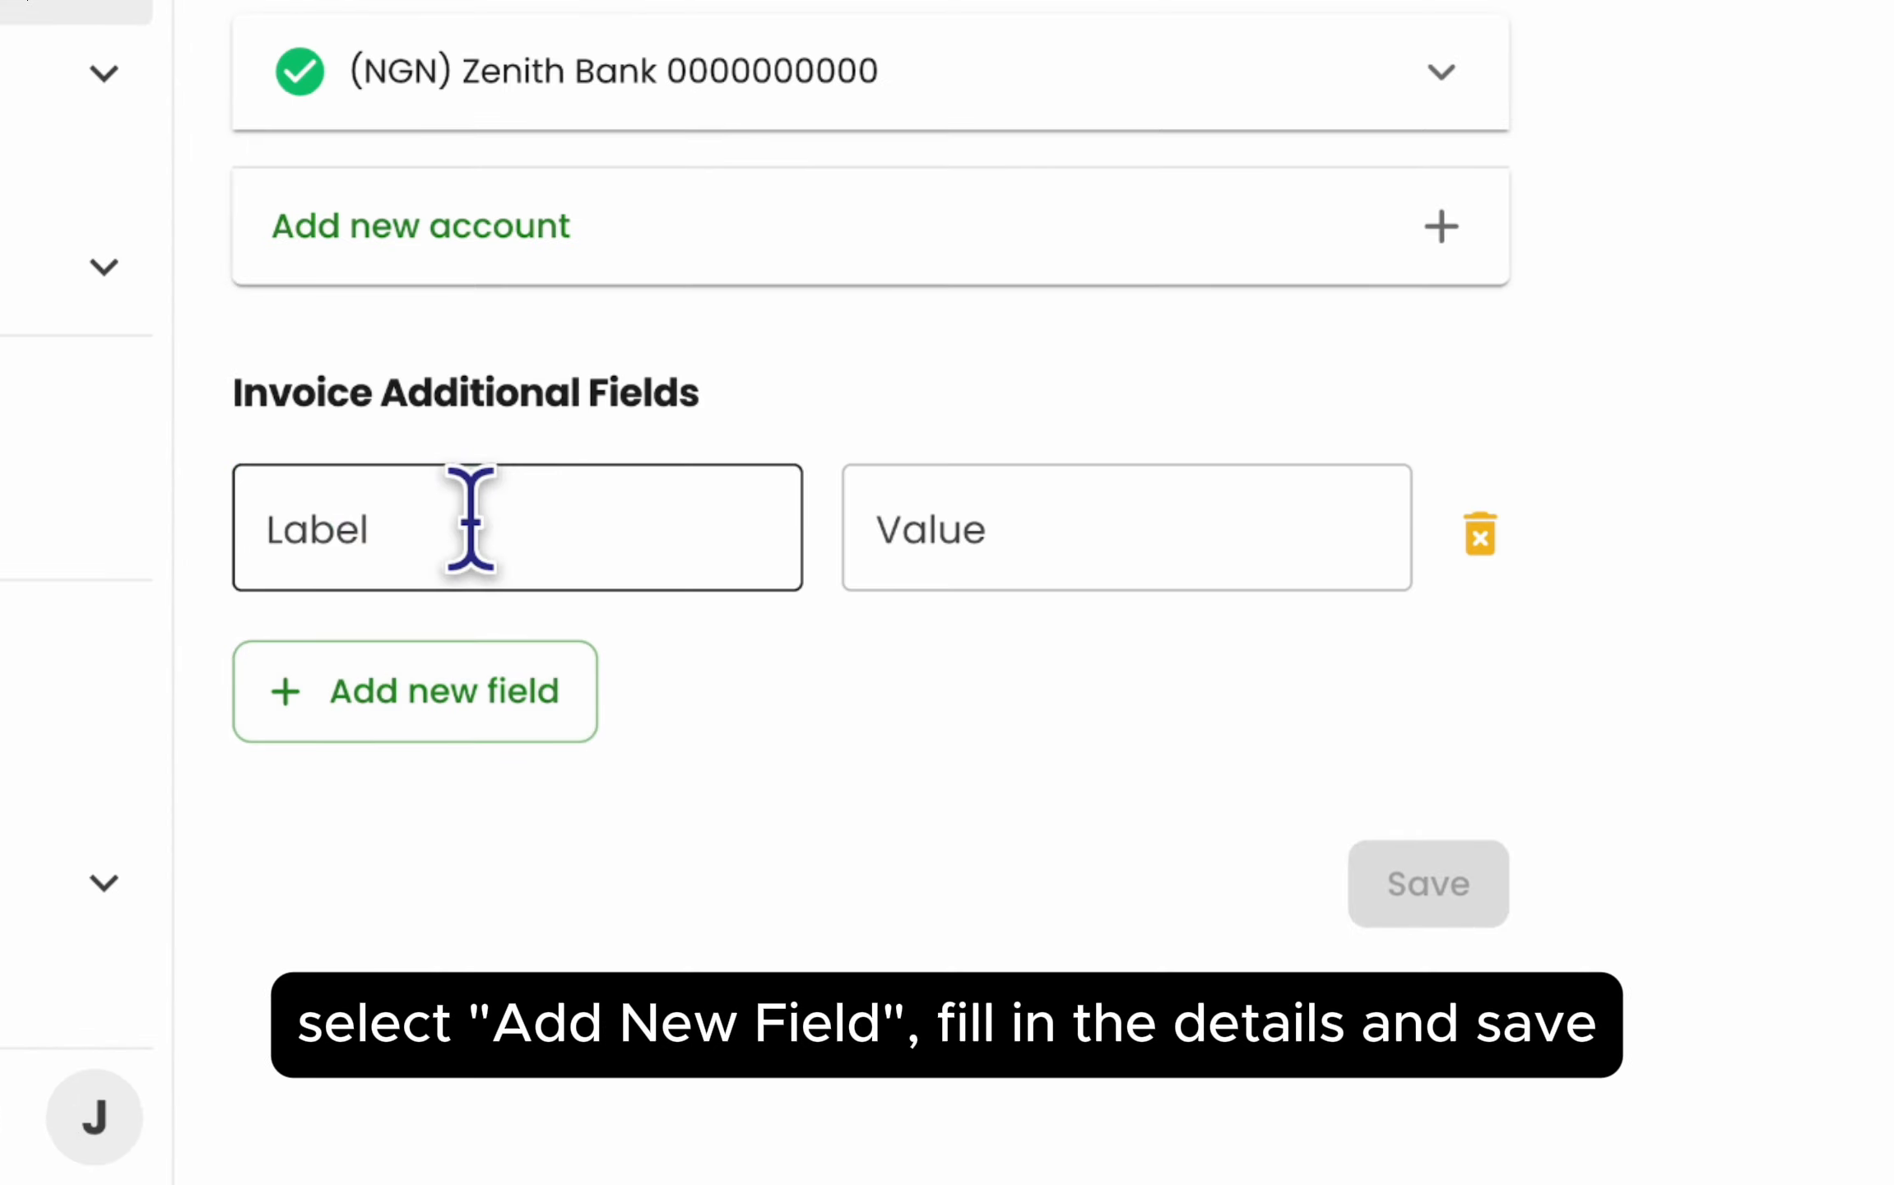
pyautogui.click(445, 527)
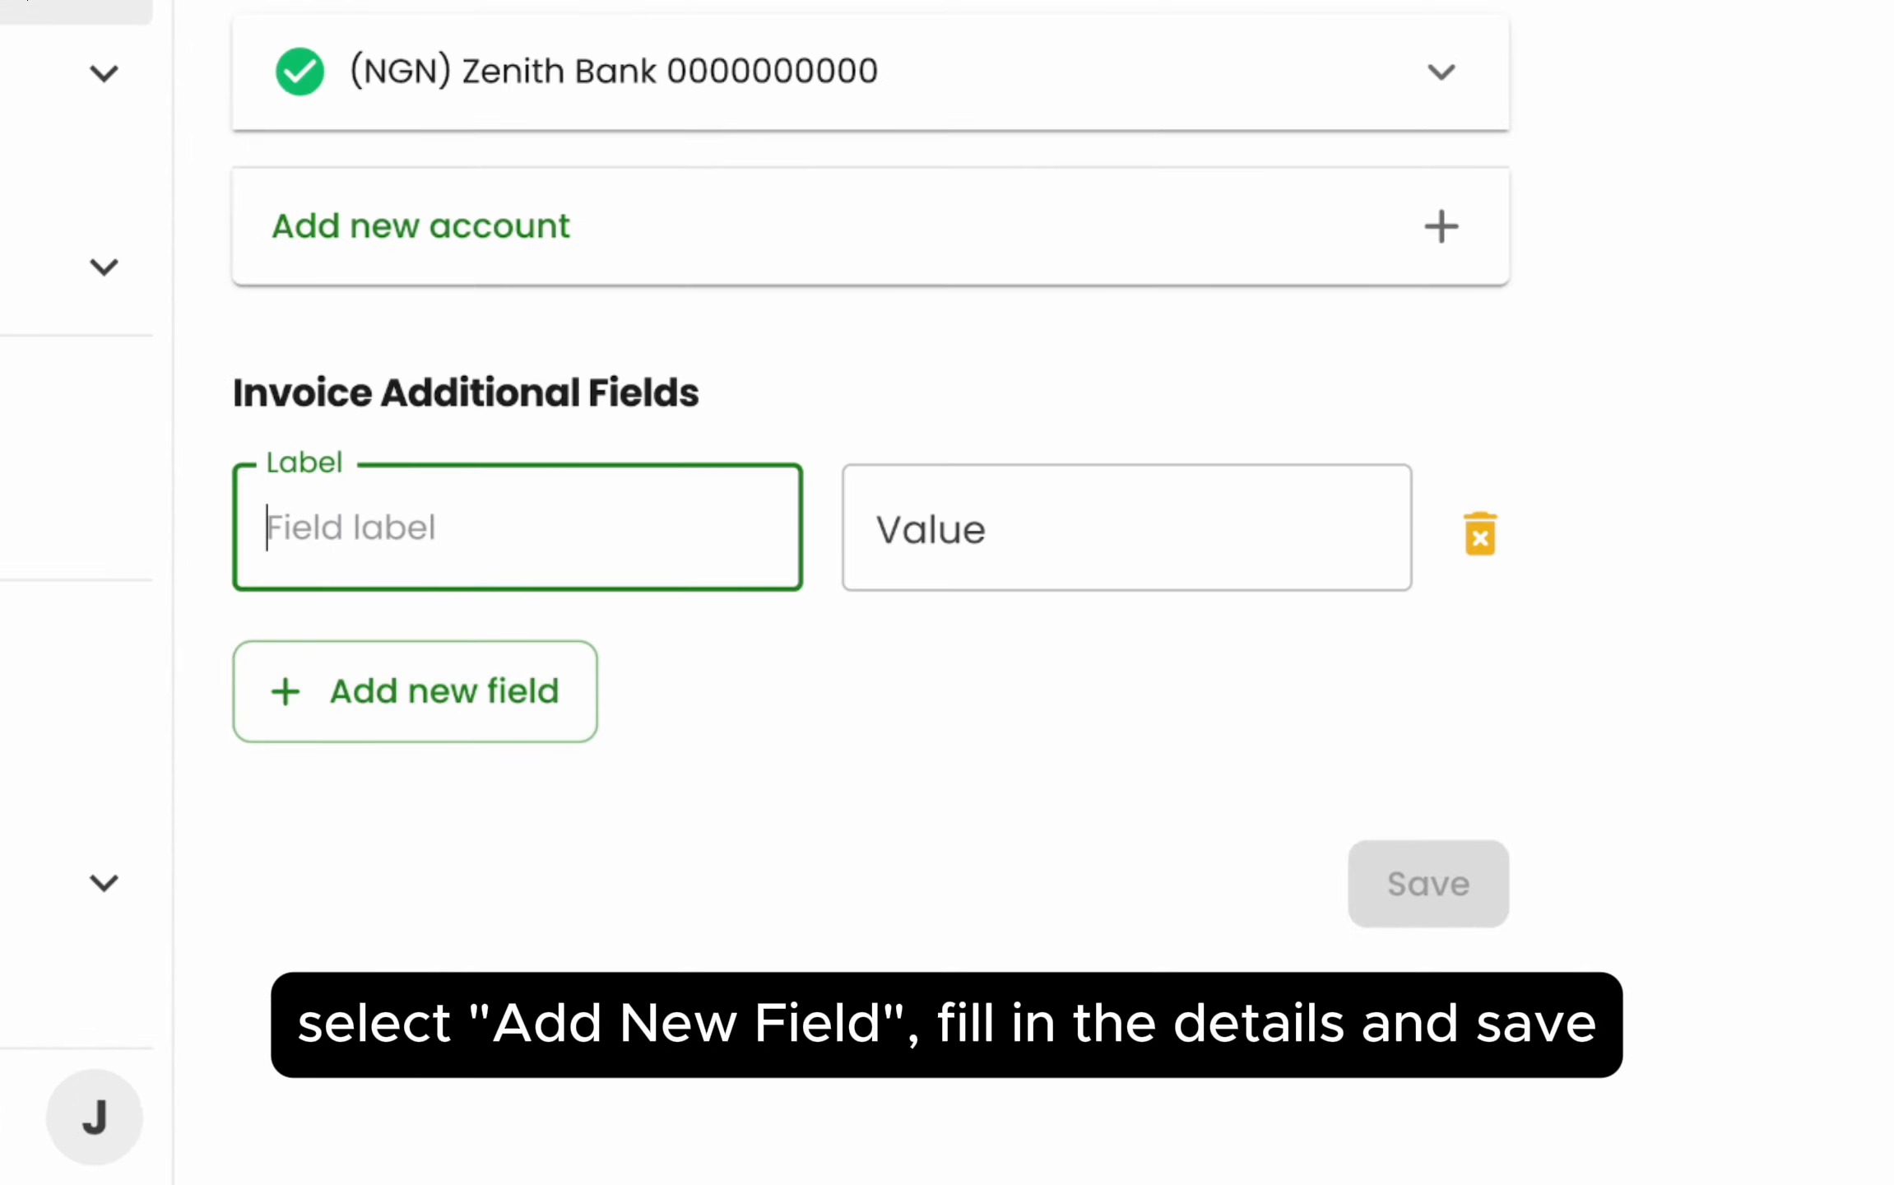
pyautogui.write('R')
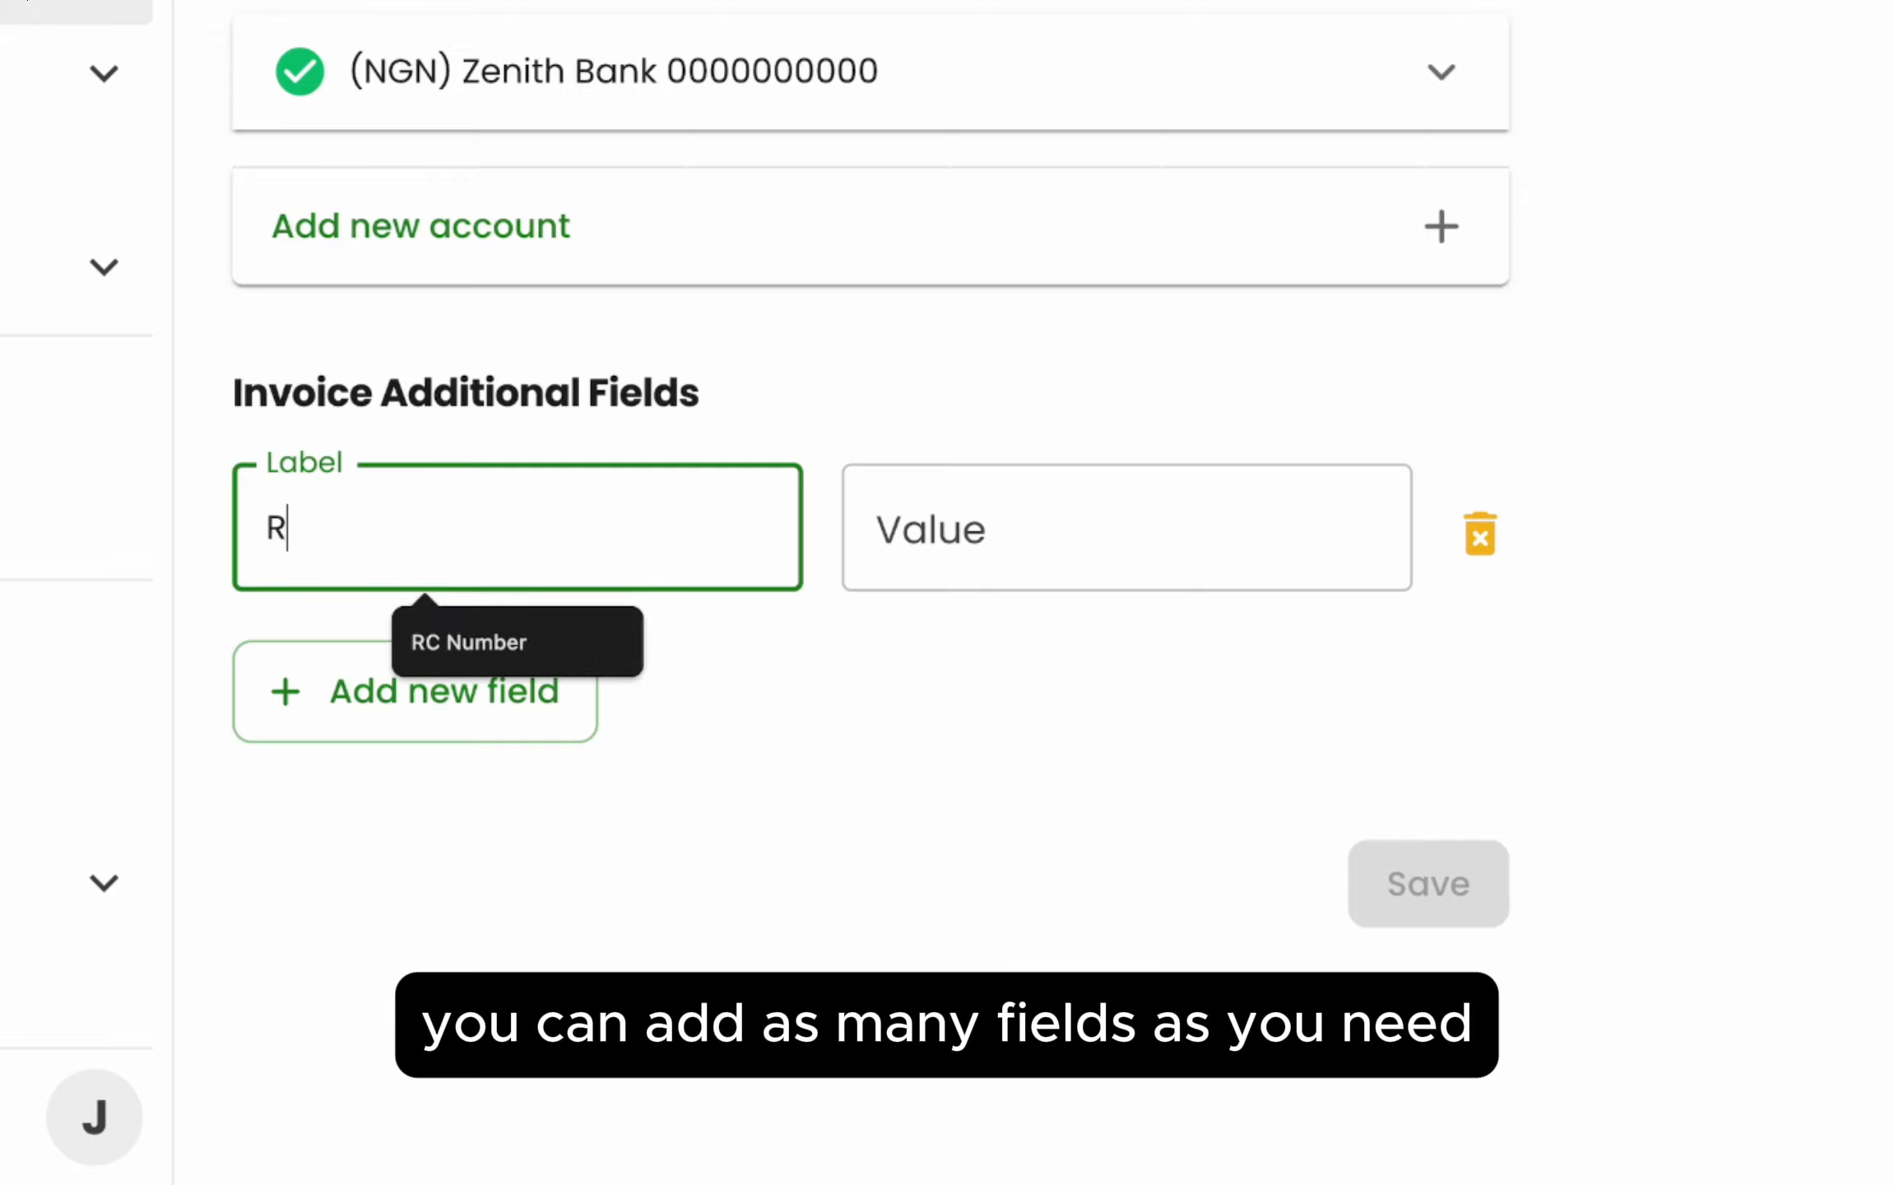
pyautogui.write('C Nu')
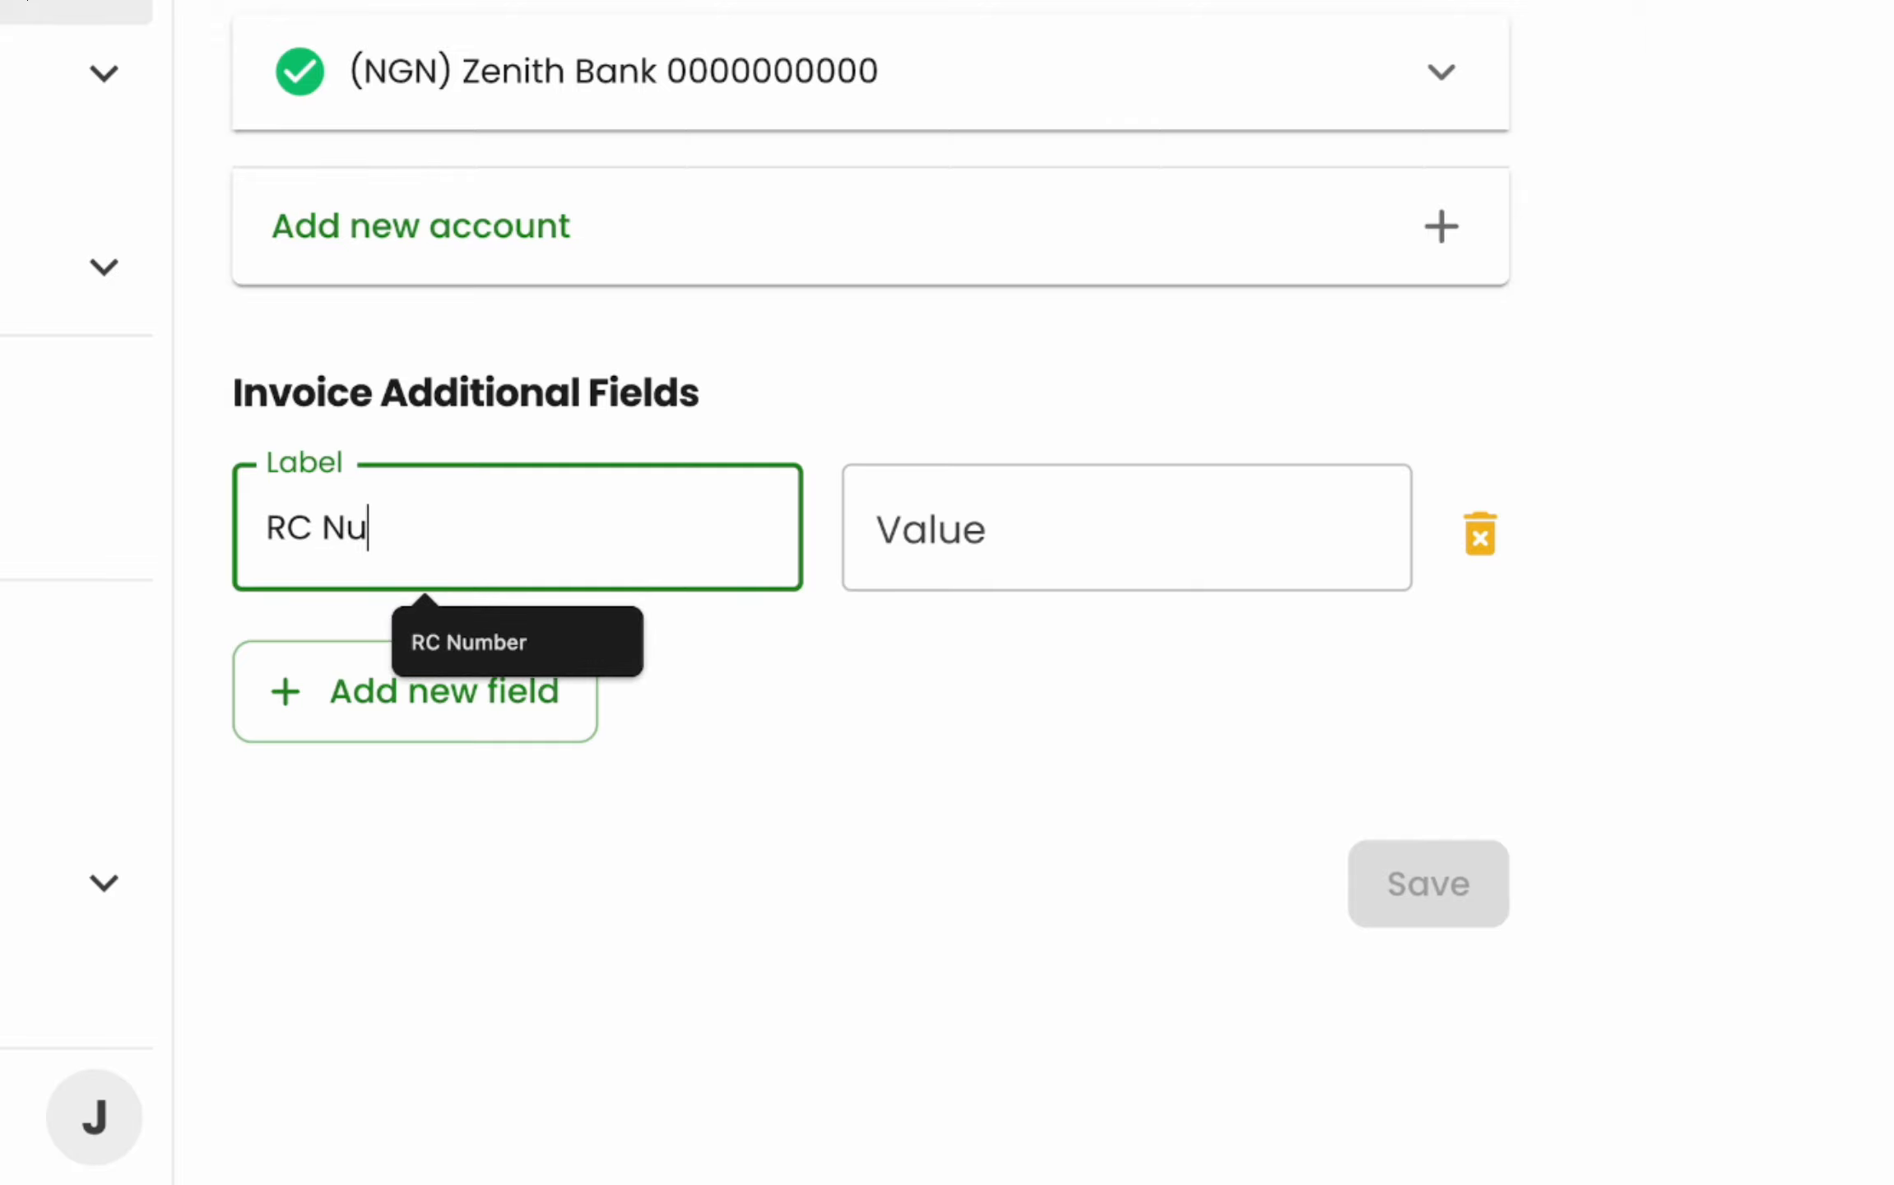
pyautogui.write('mber')
pyautogui.press('Tab')
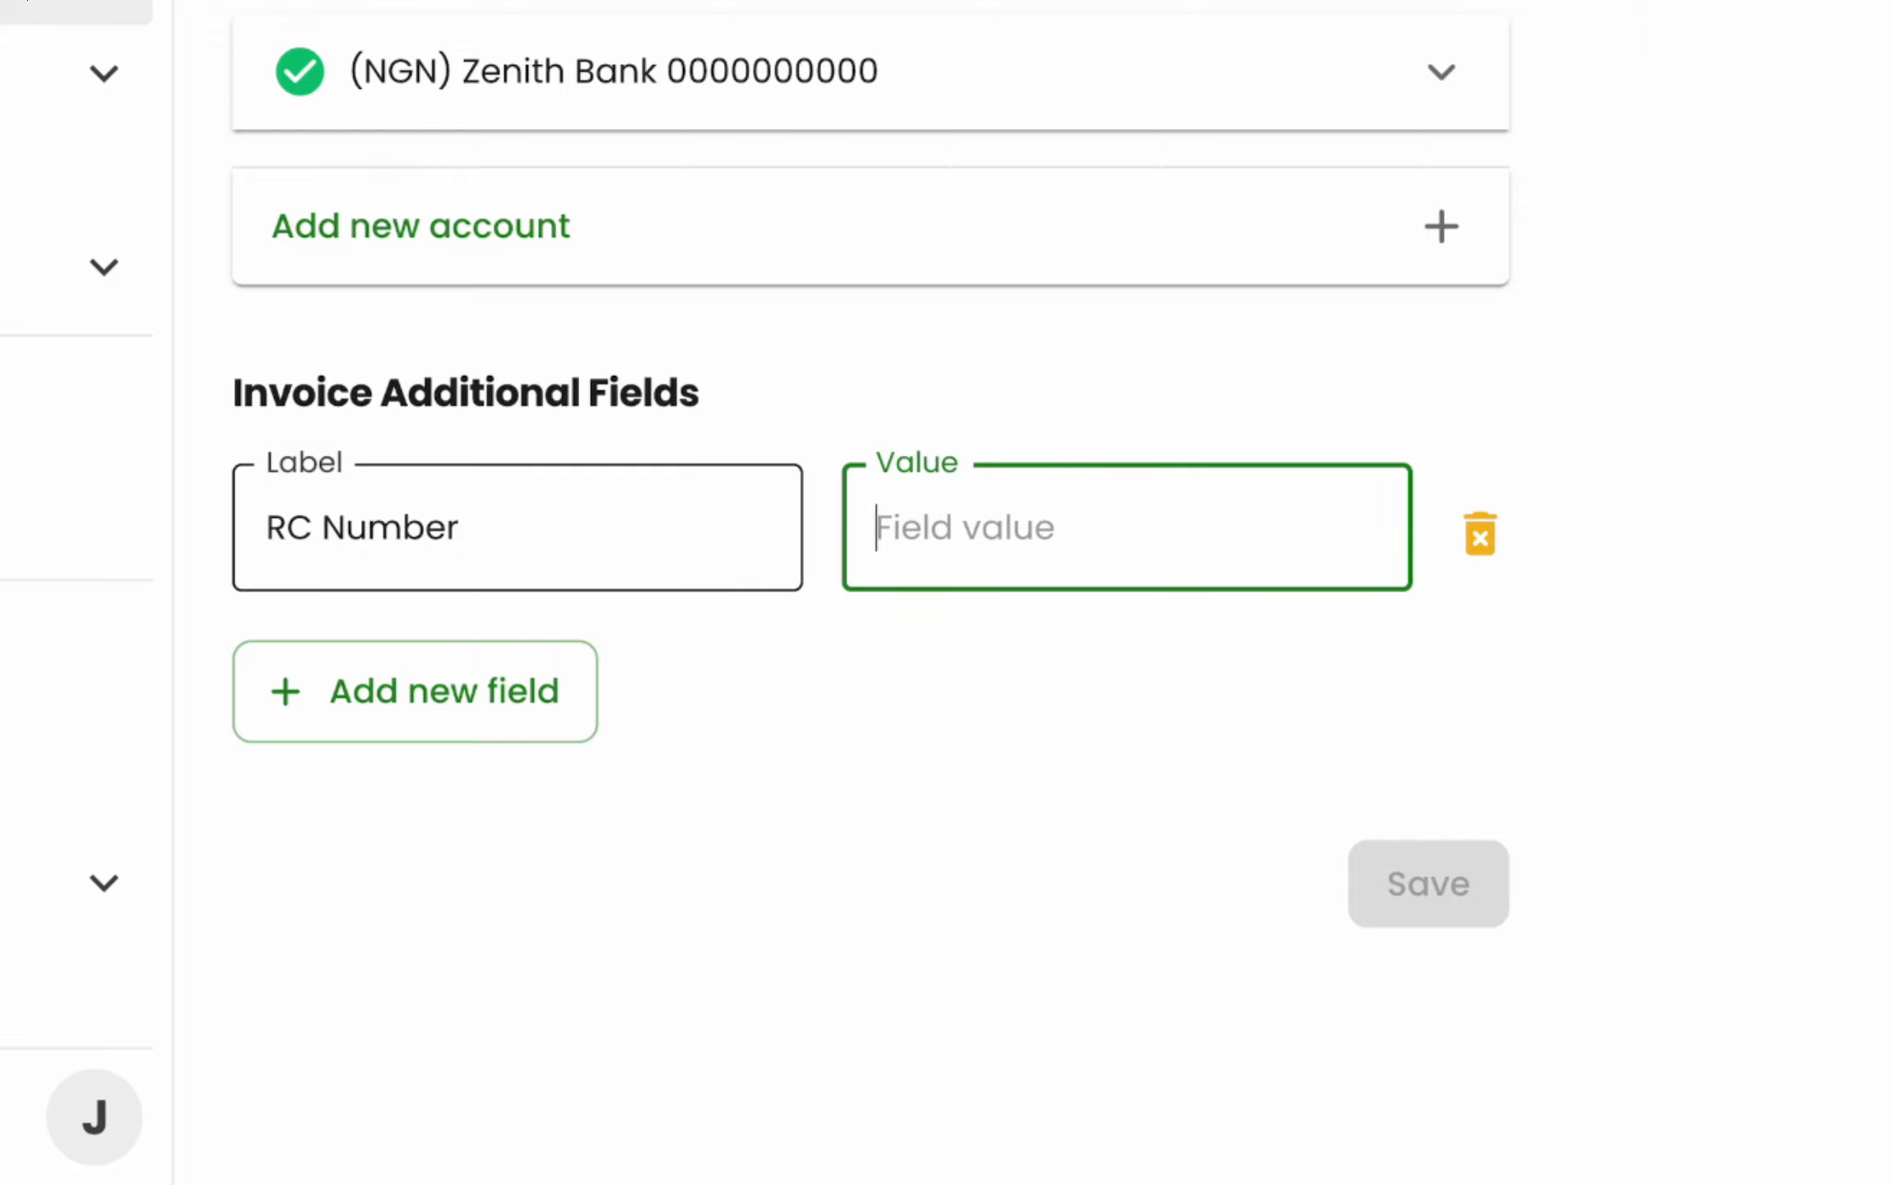
pyautogui.write('0987654321')
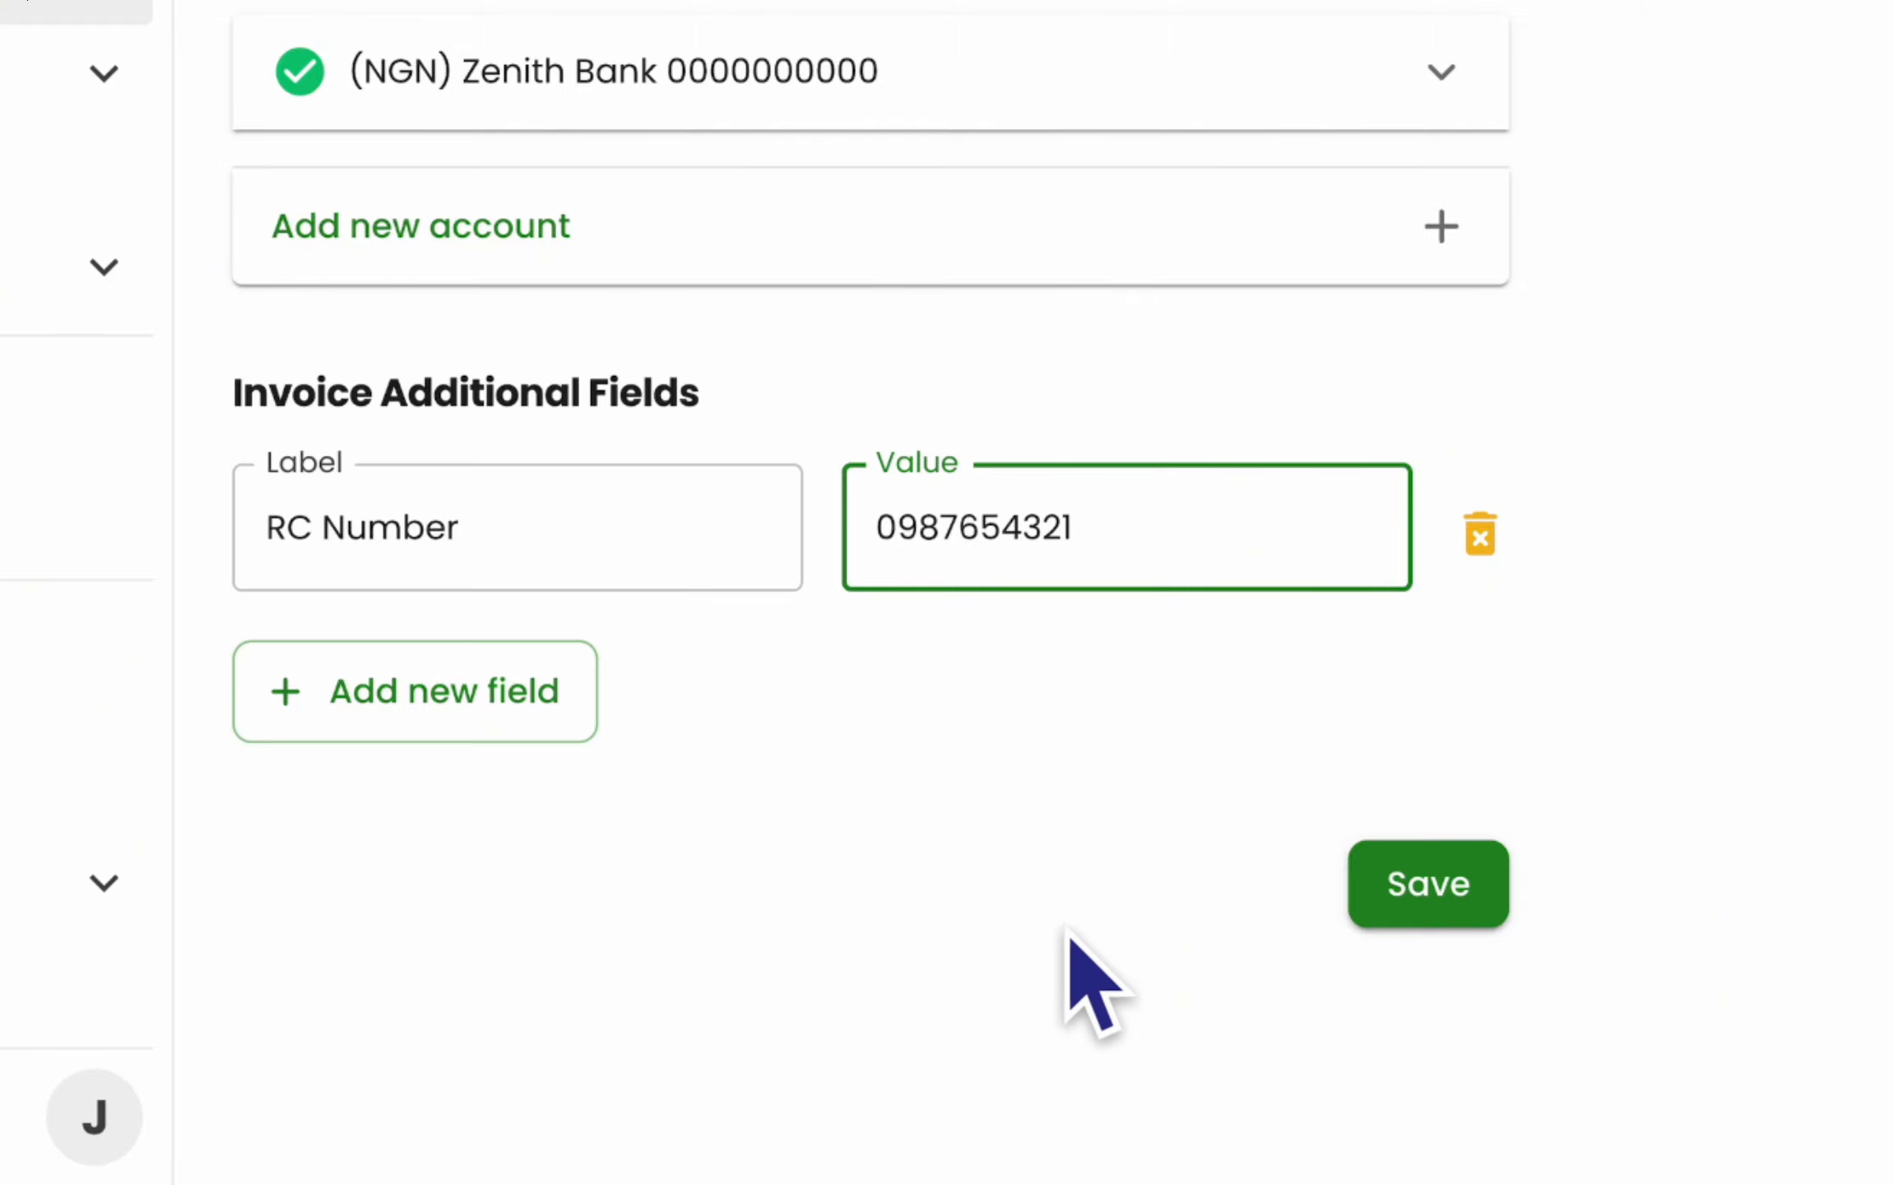
pyautogui.click(1424, 884)
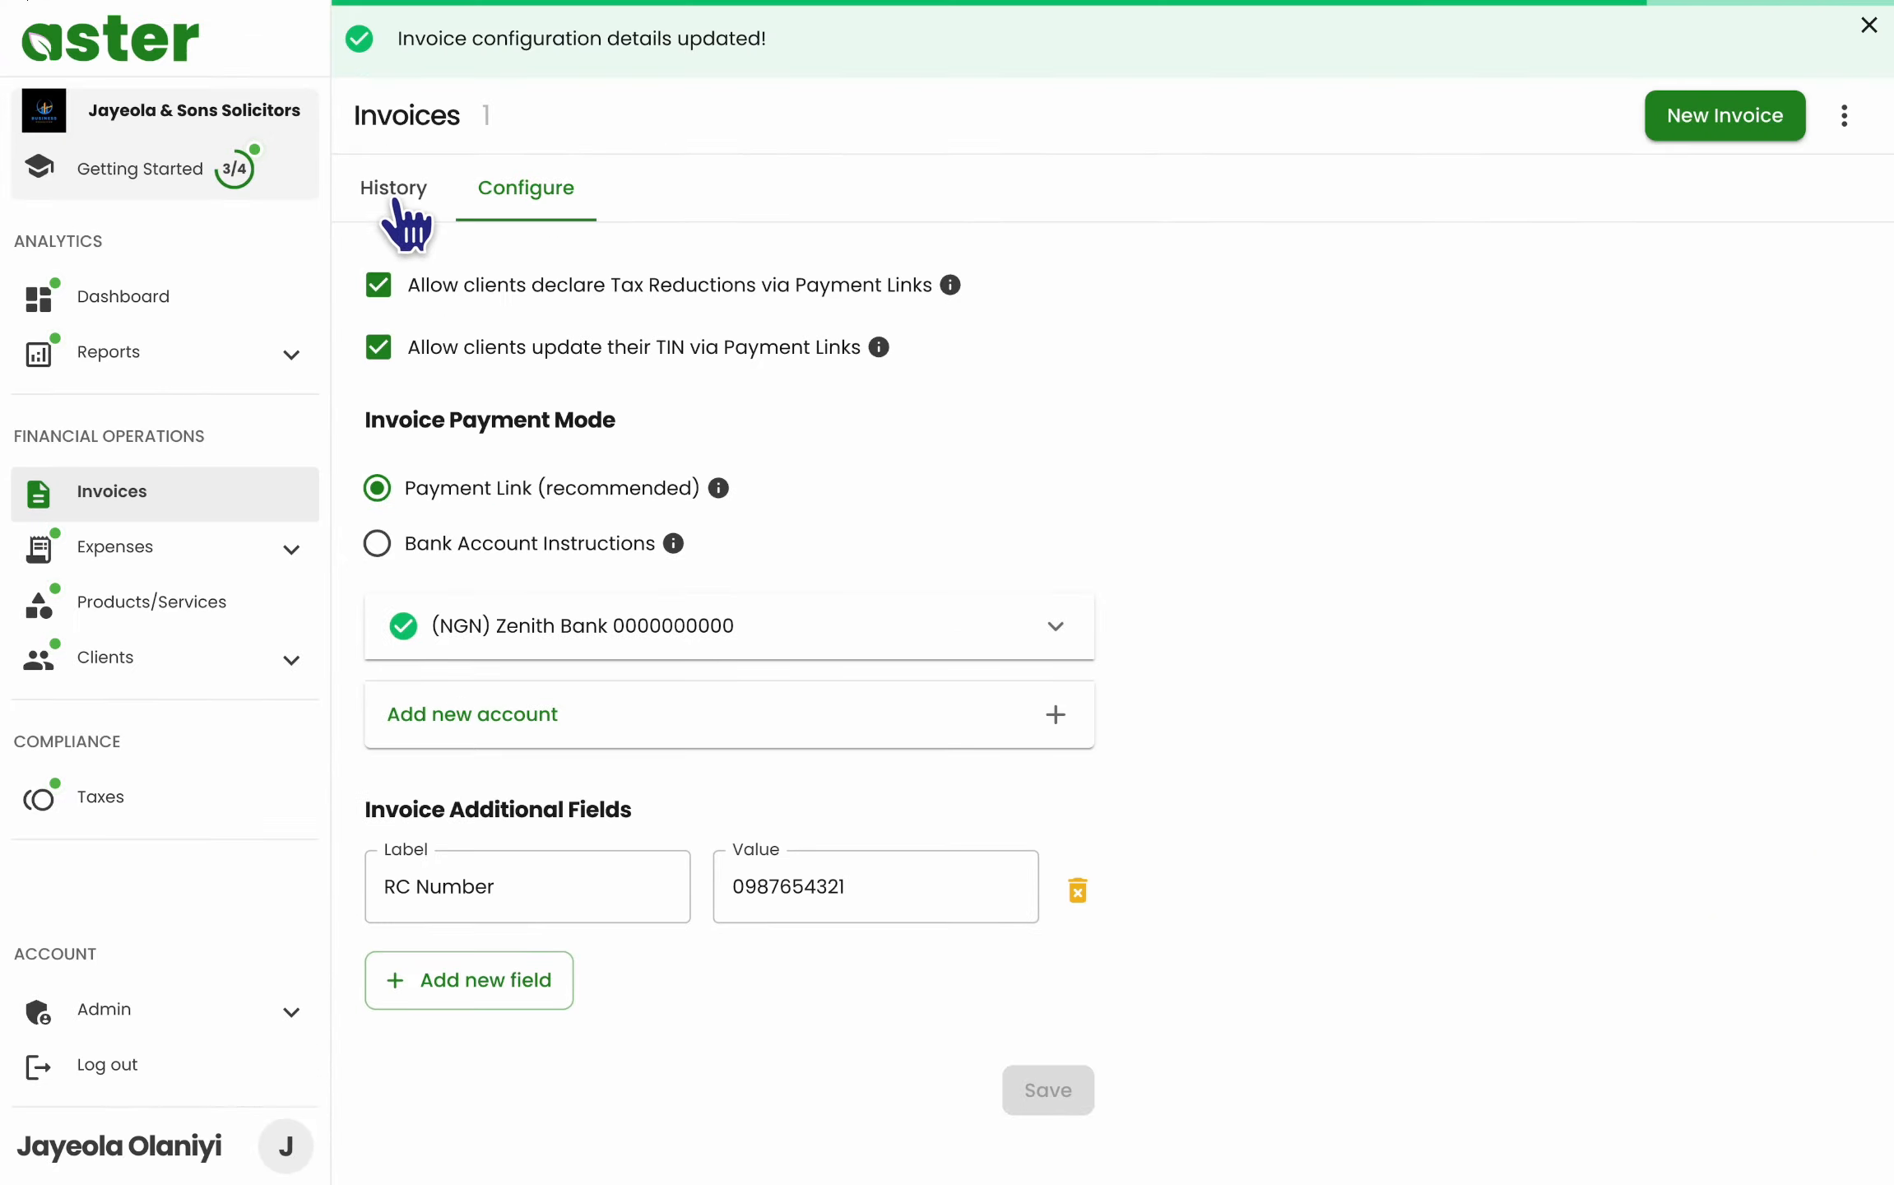
pyautogui.click(393, 197)
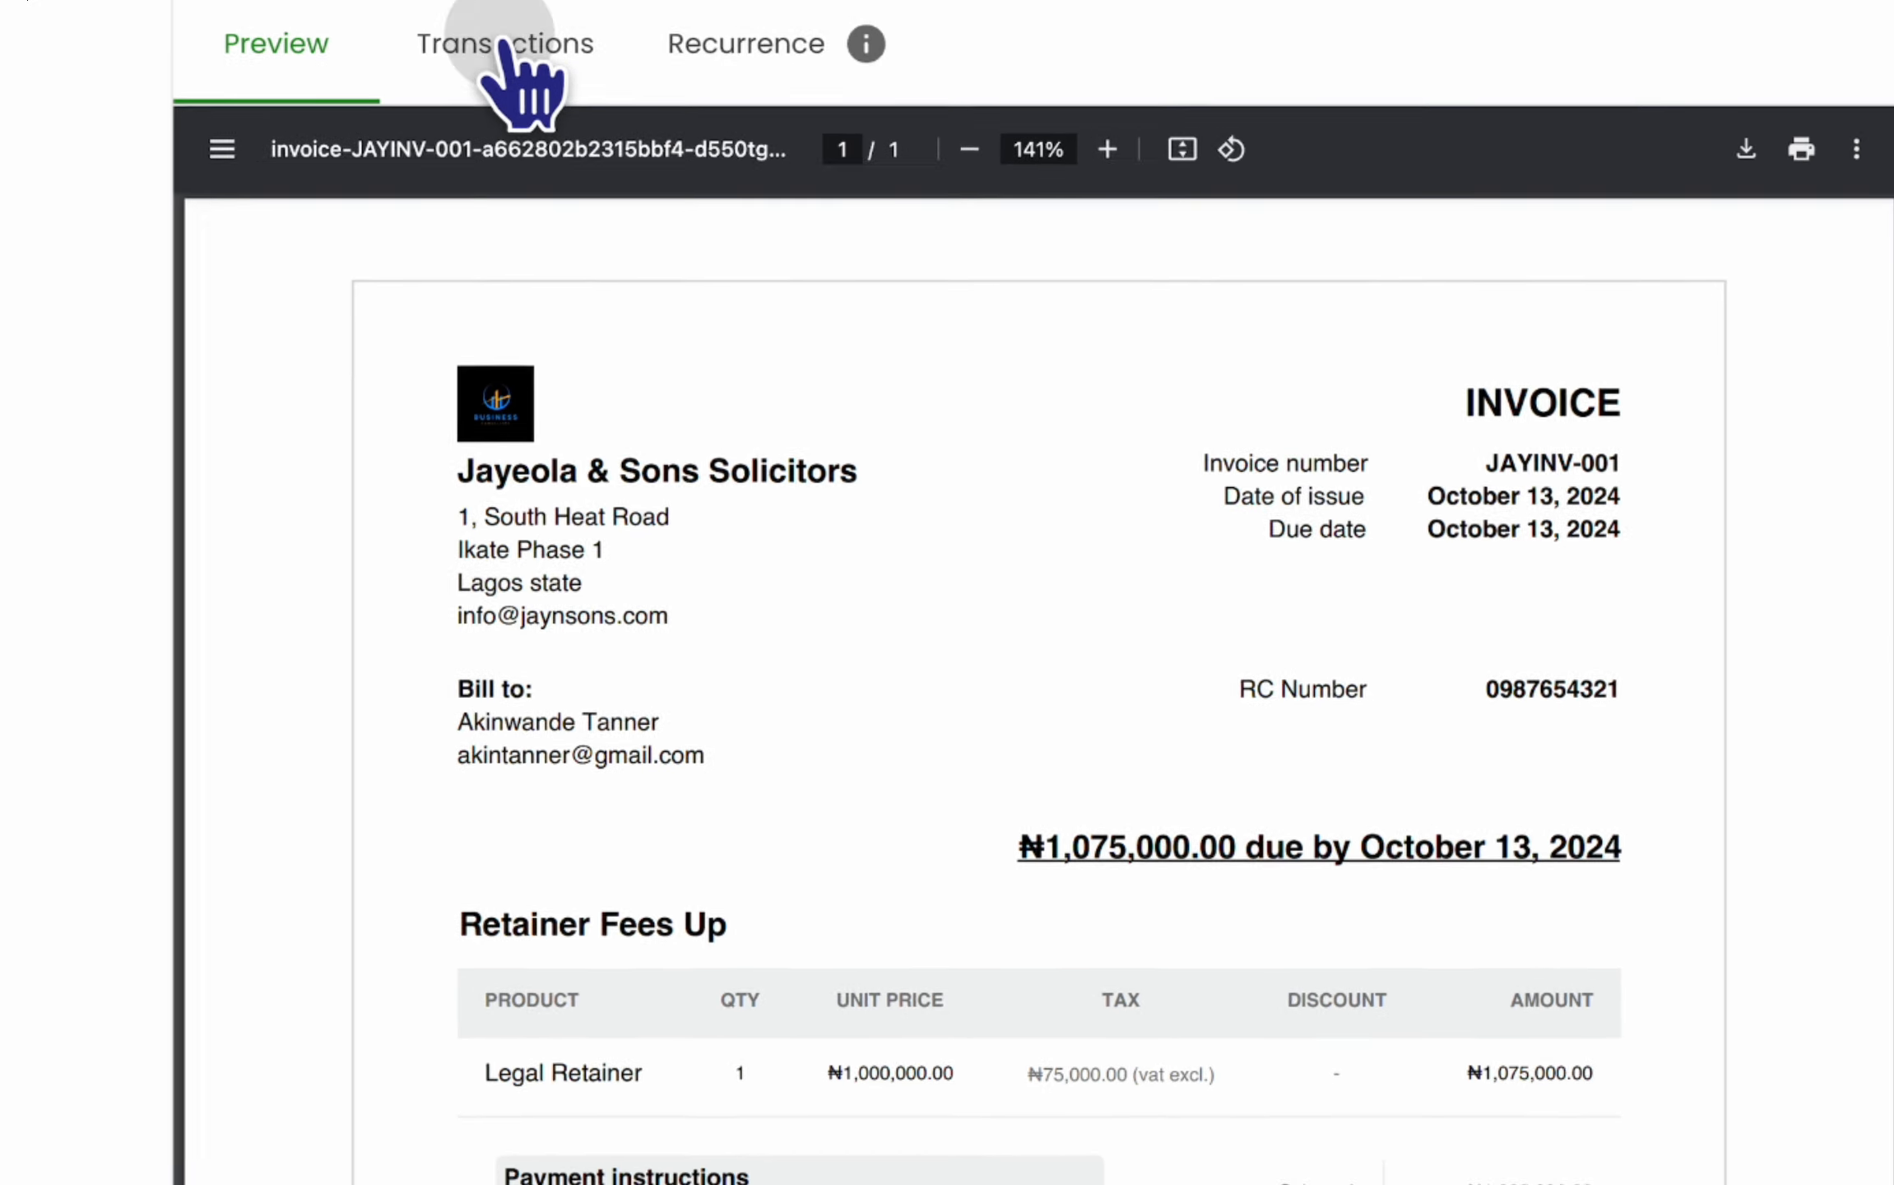
# - View the invoice's Transactions tab showing no payments and the deduction options
pyautogui.click(437, 23)
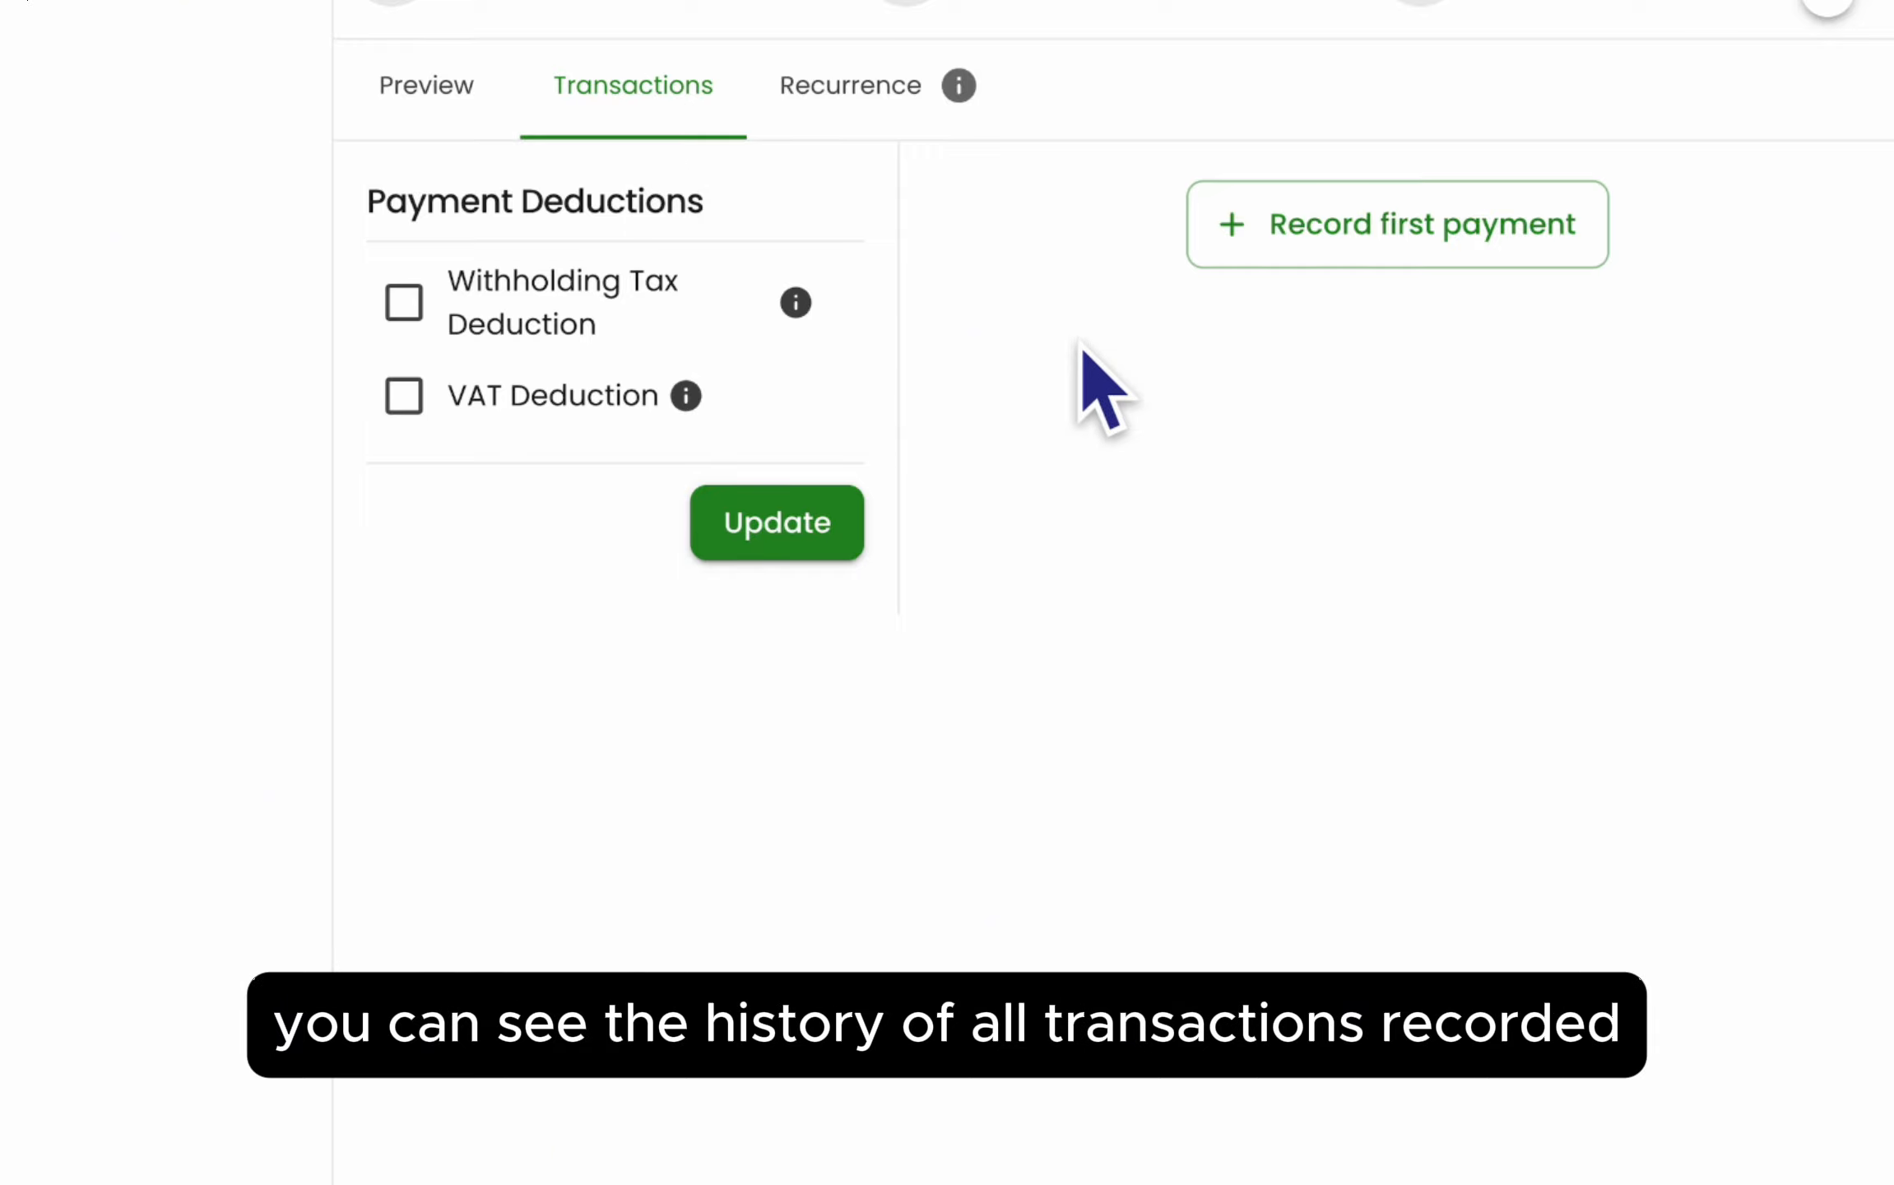
# - Record a first payment of ₦500,000 on the invoice
pyautogui.click(1342, 263)
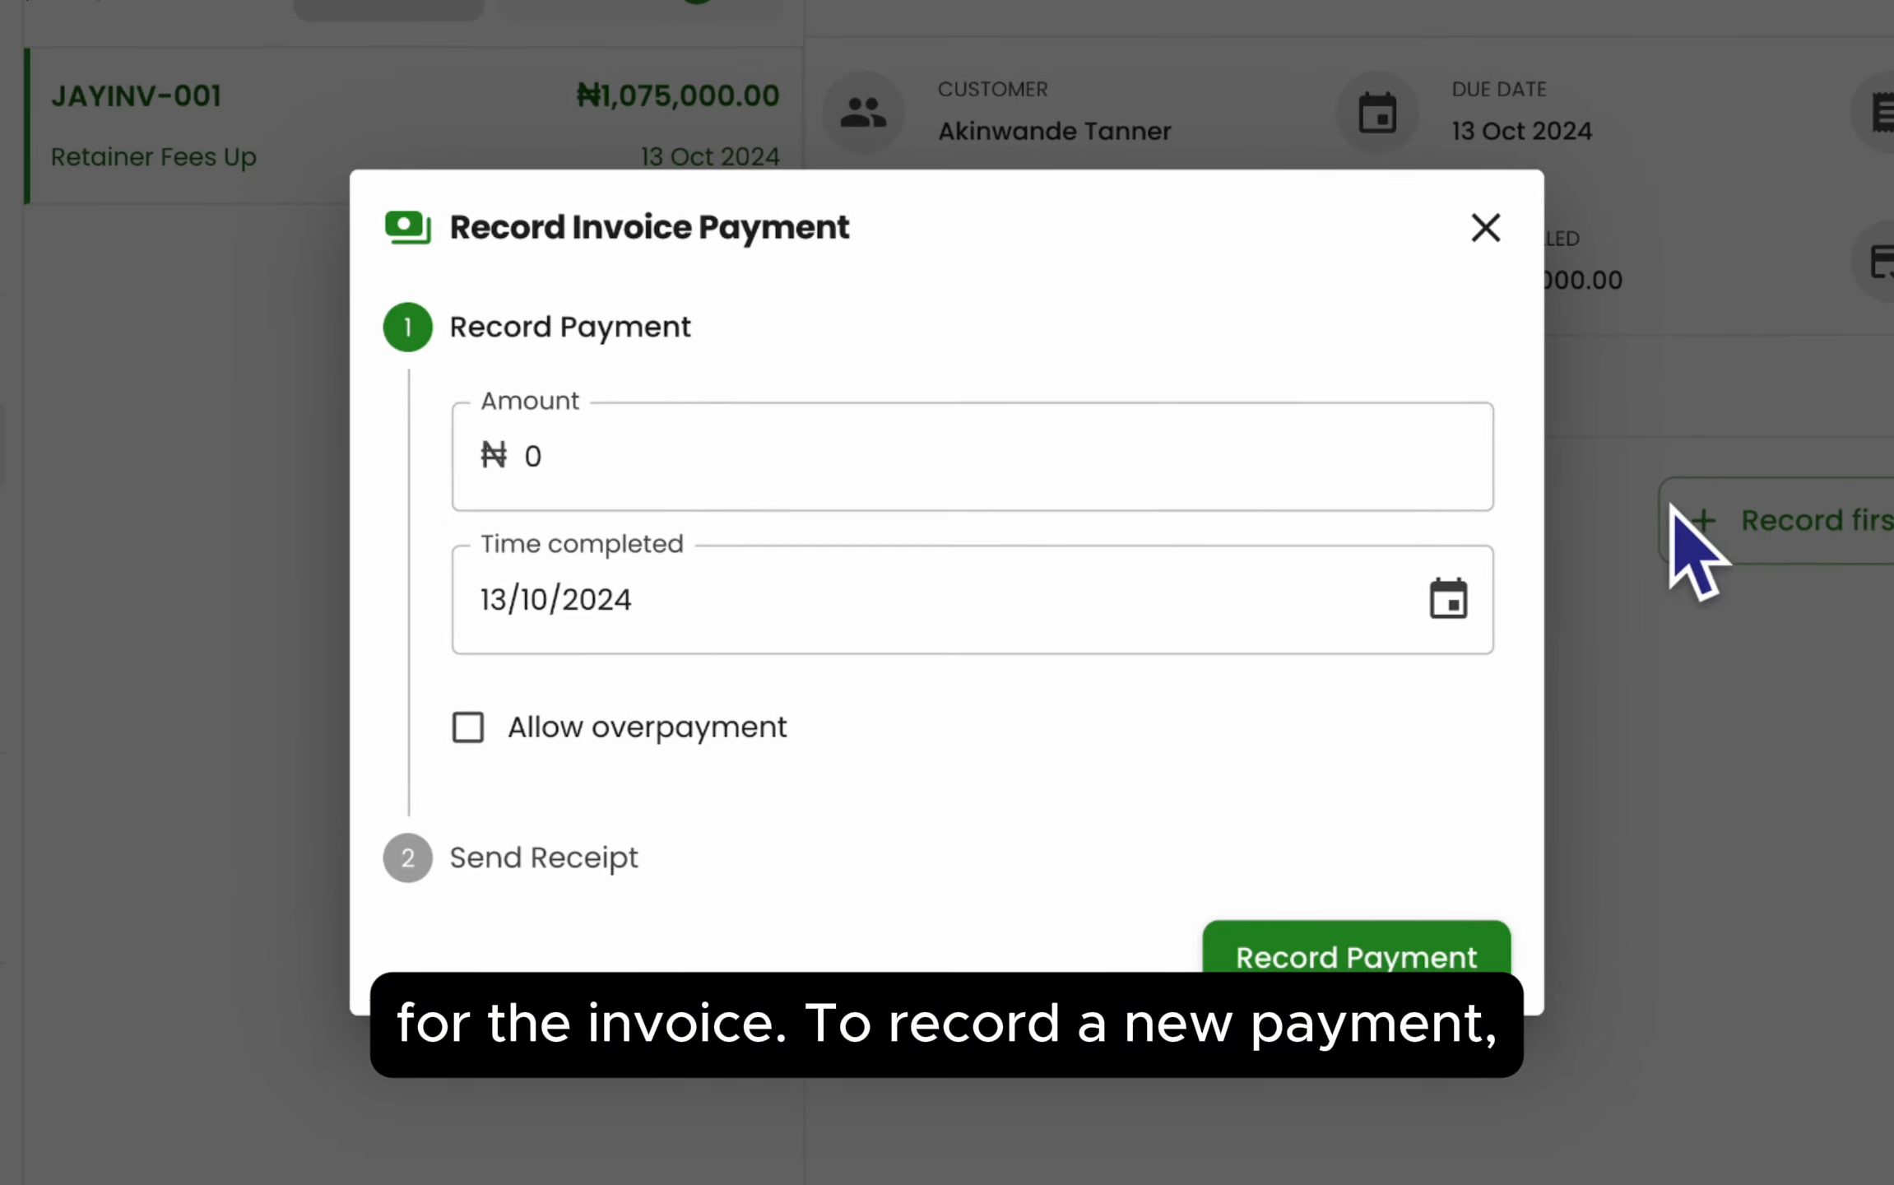
pyautogui.click(1213, 457)
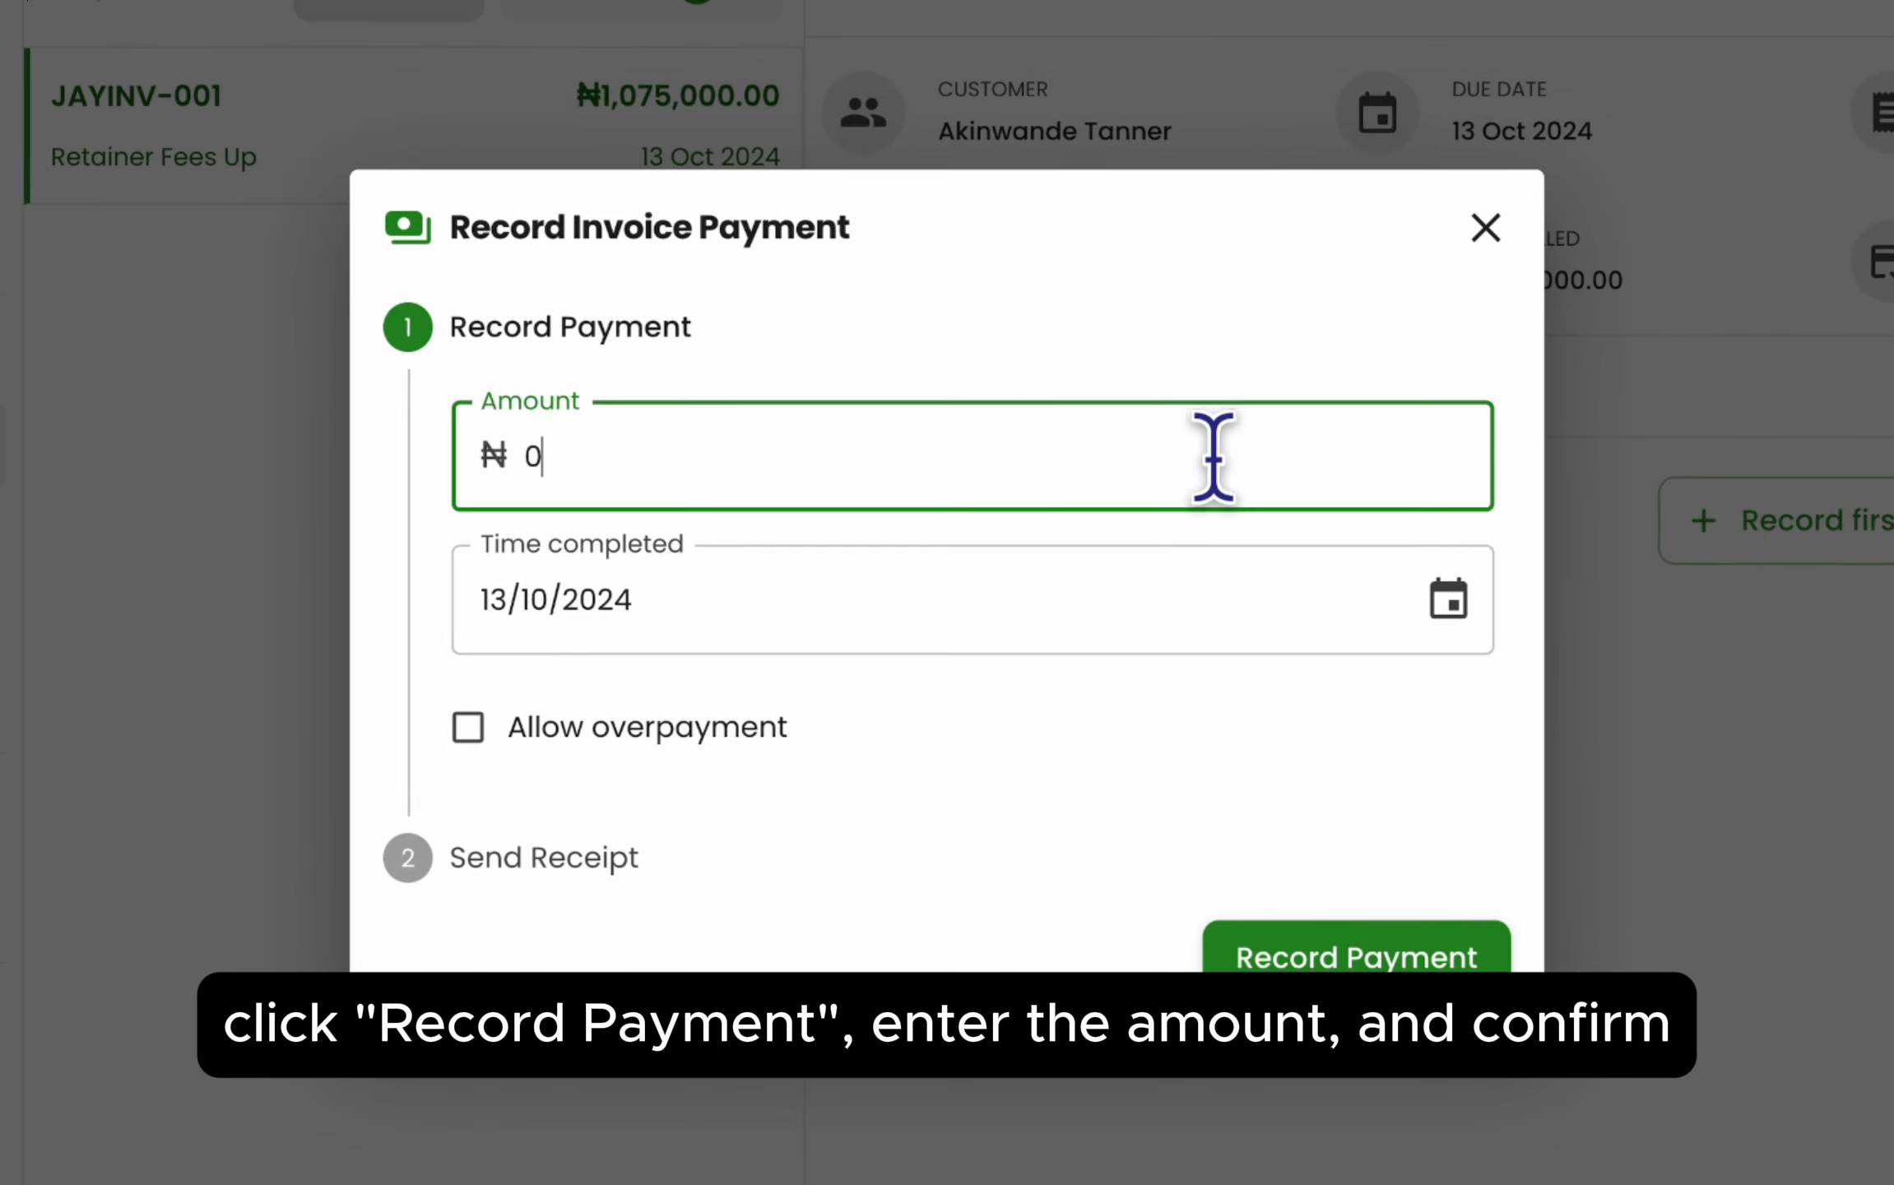
pyautogui.write('500')
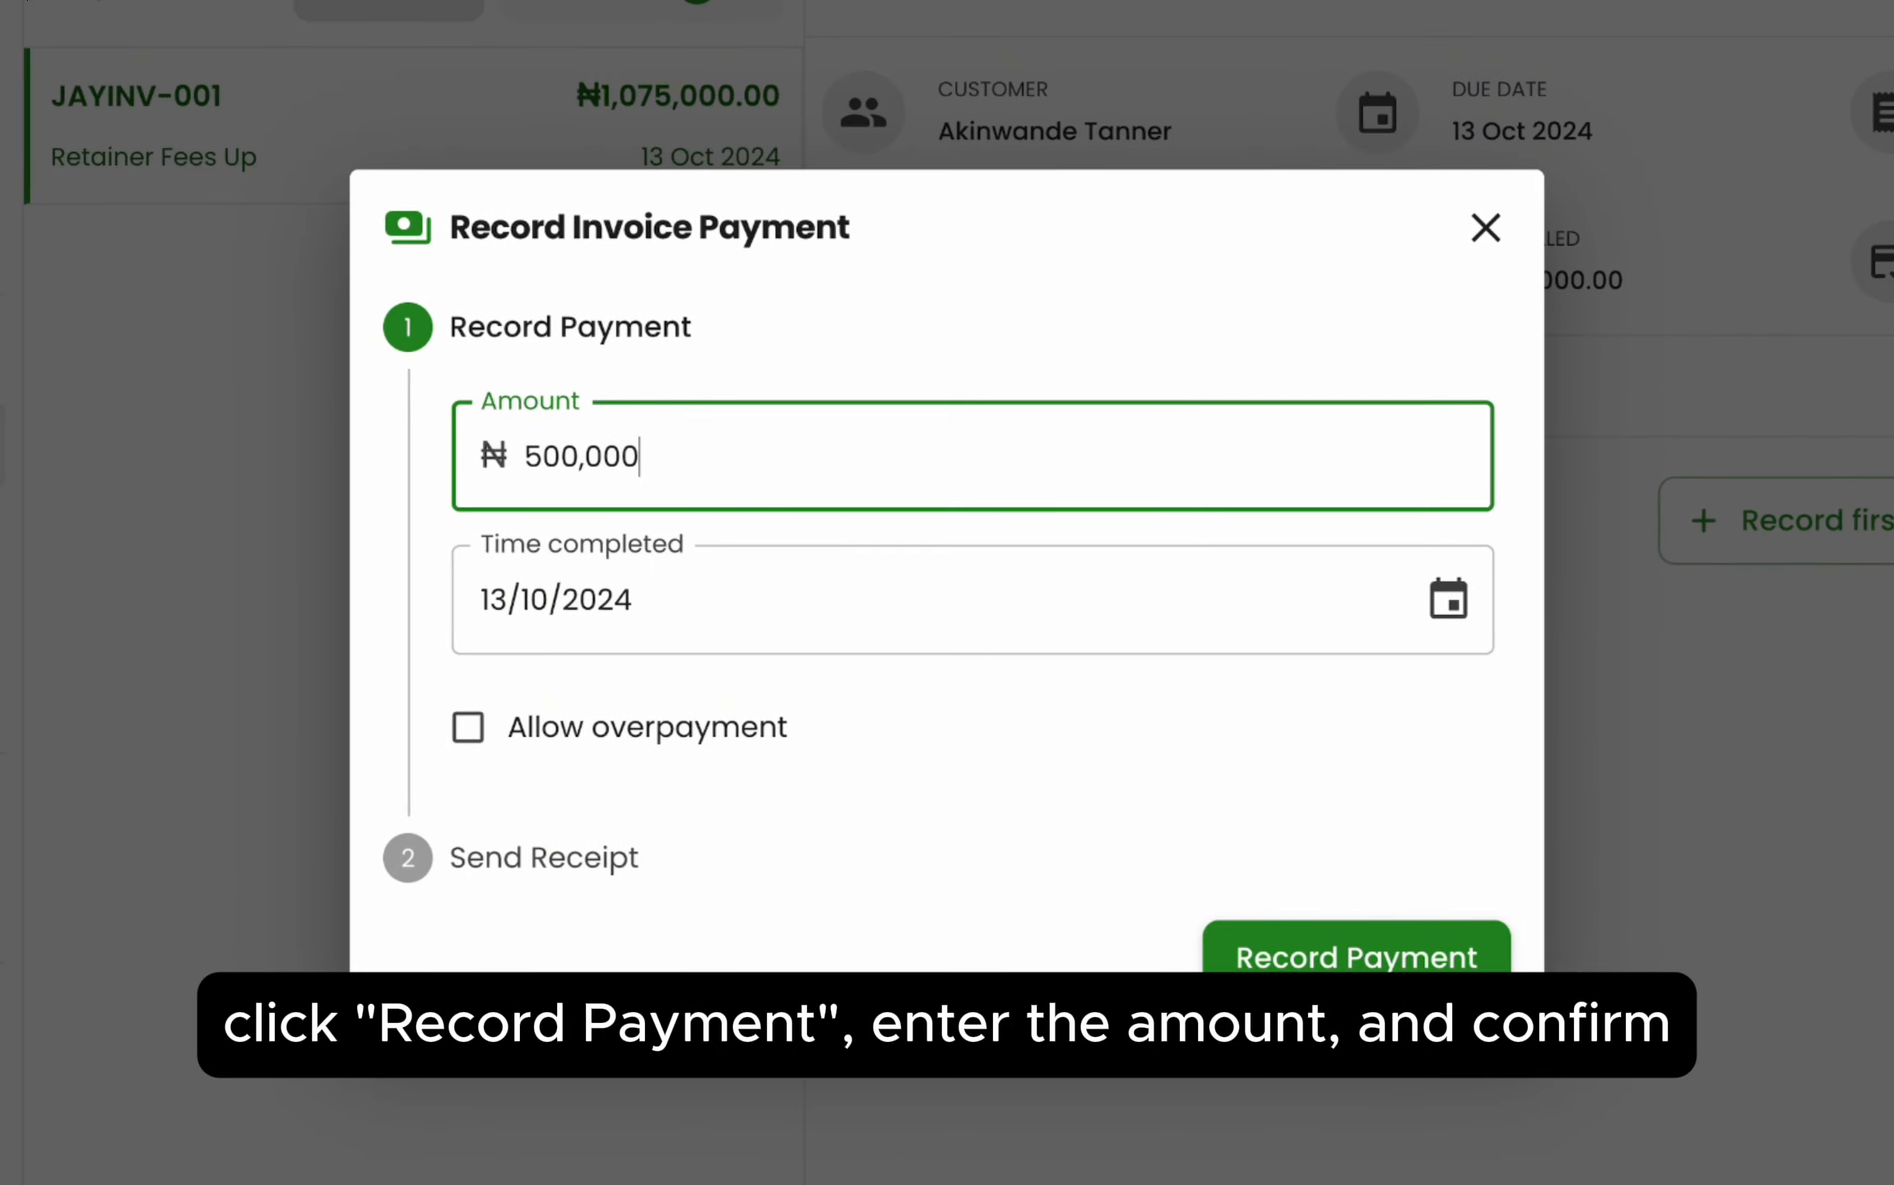
pyautogui.click(1308, 958)
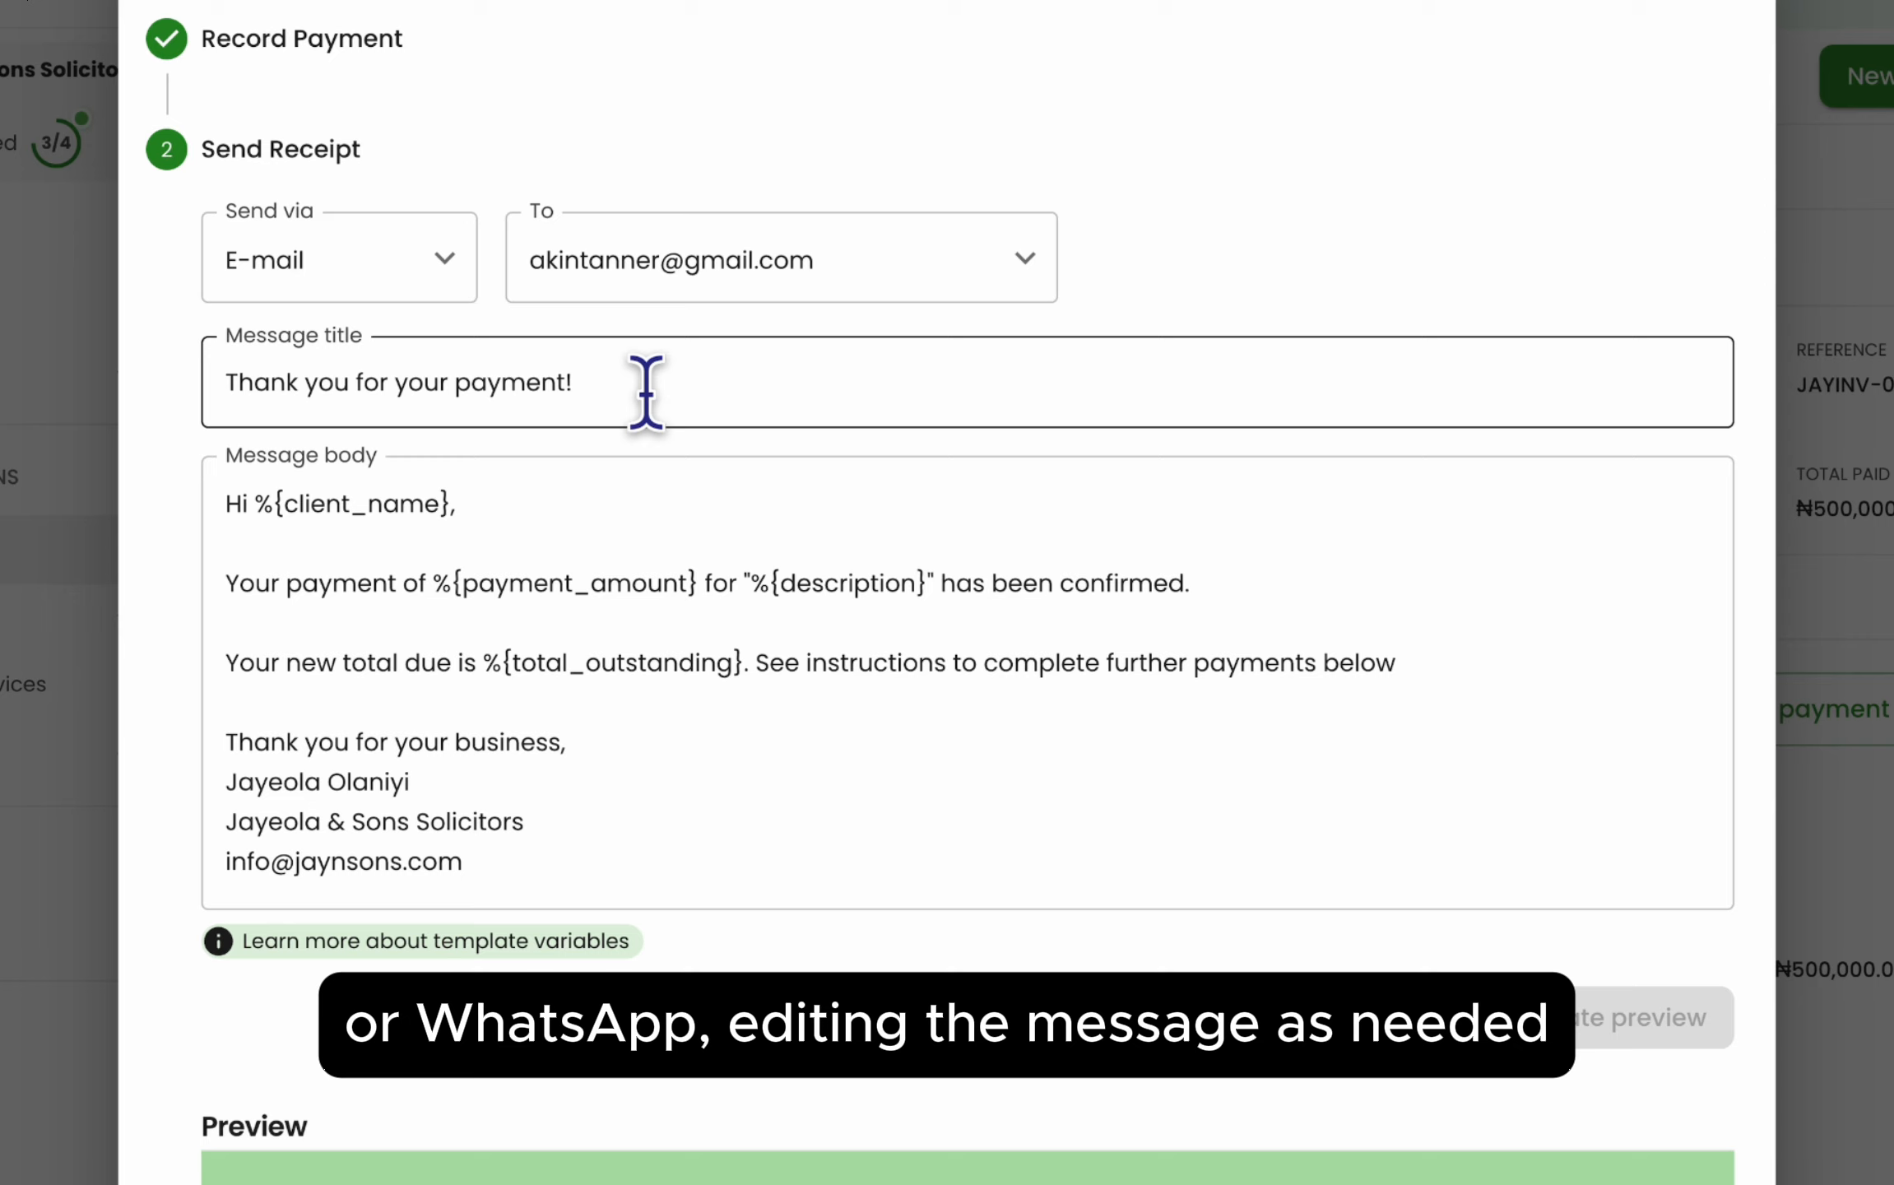
# - Review the receipt showing ₦575,000.00 still due and e-mail it to the customer
pyautogui.scroll(-10, 967, 1078)
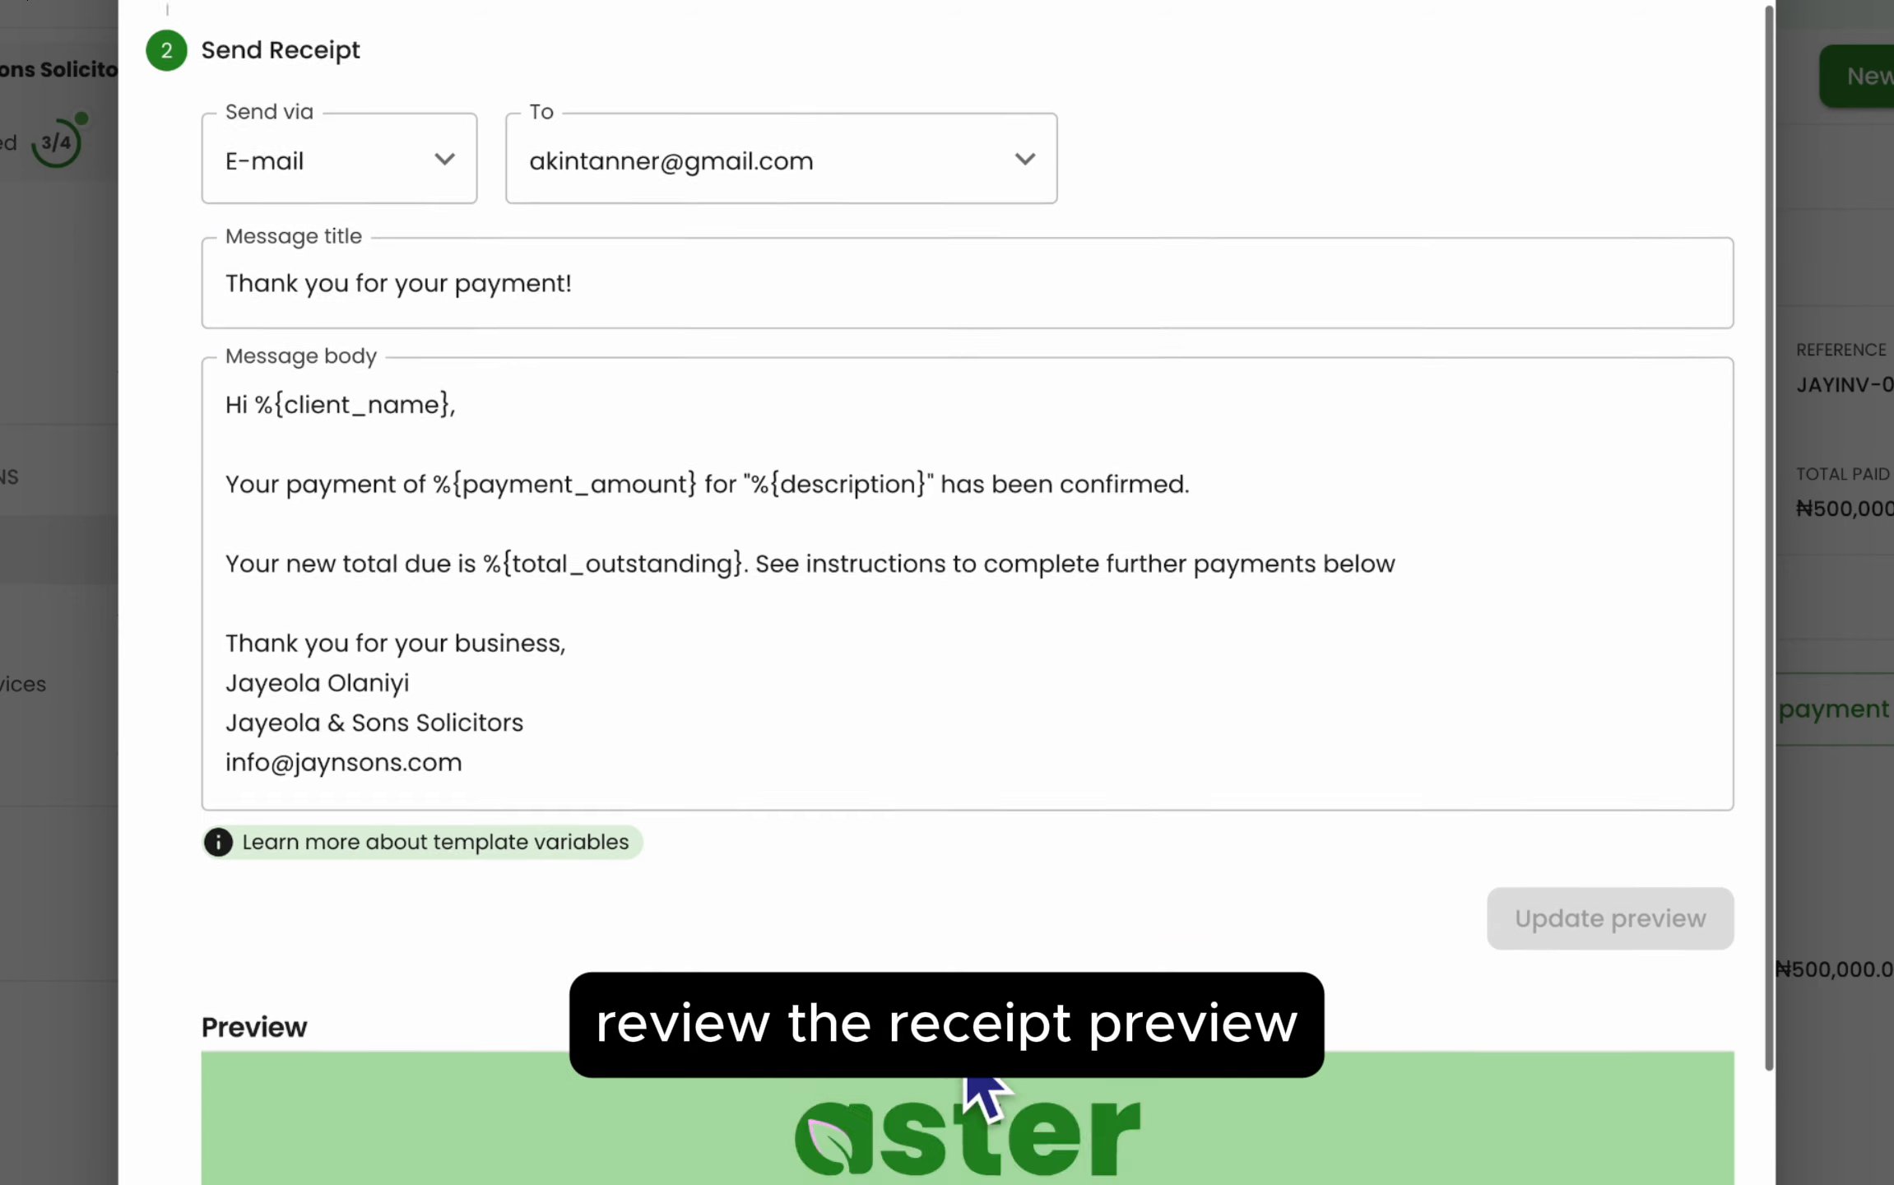
pyautogui.scroll(-3, 964, 814)
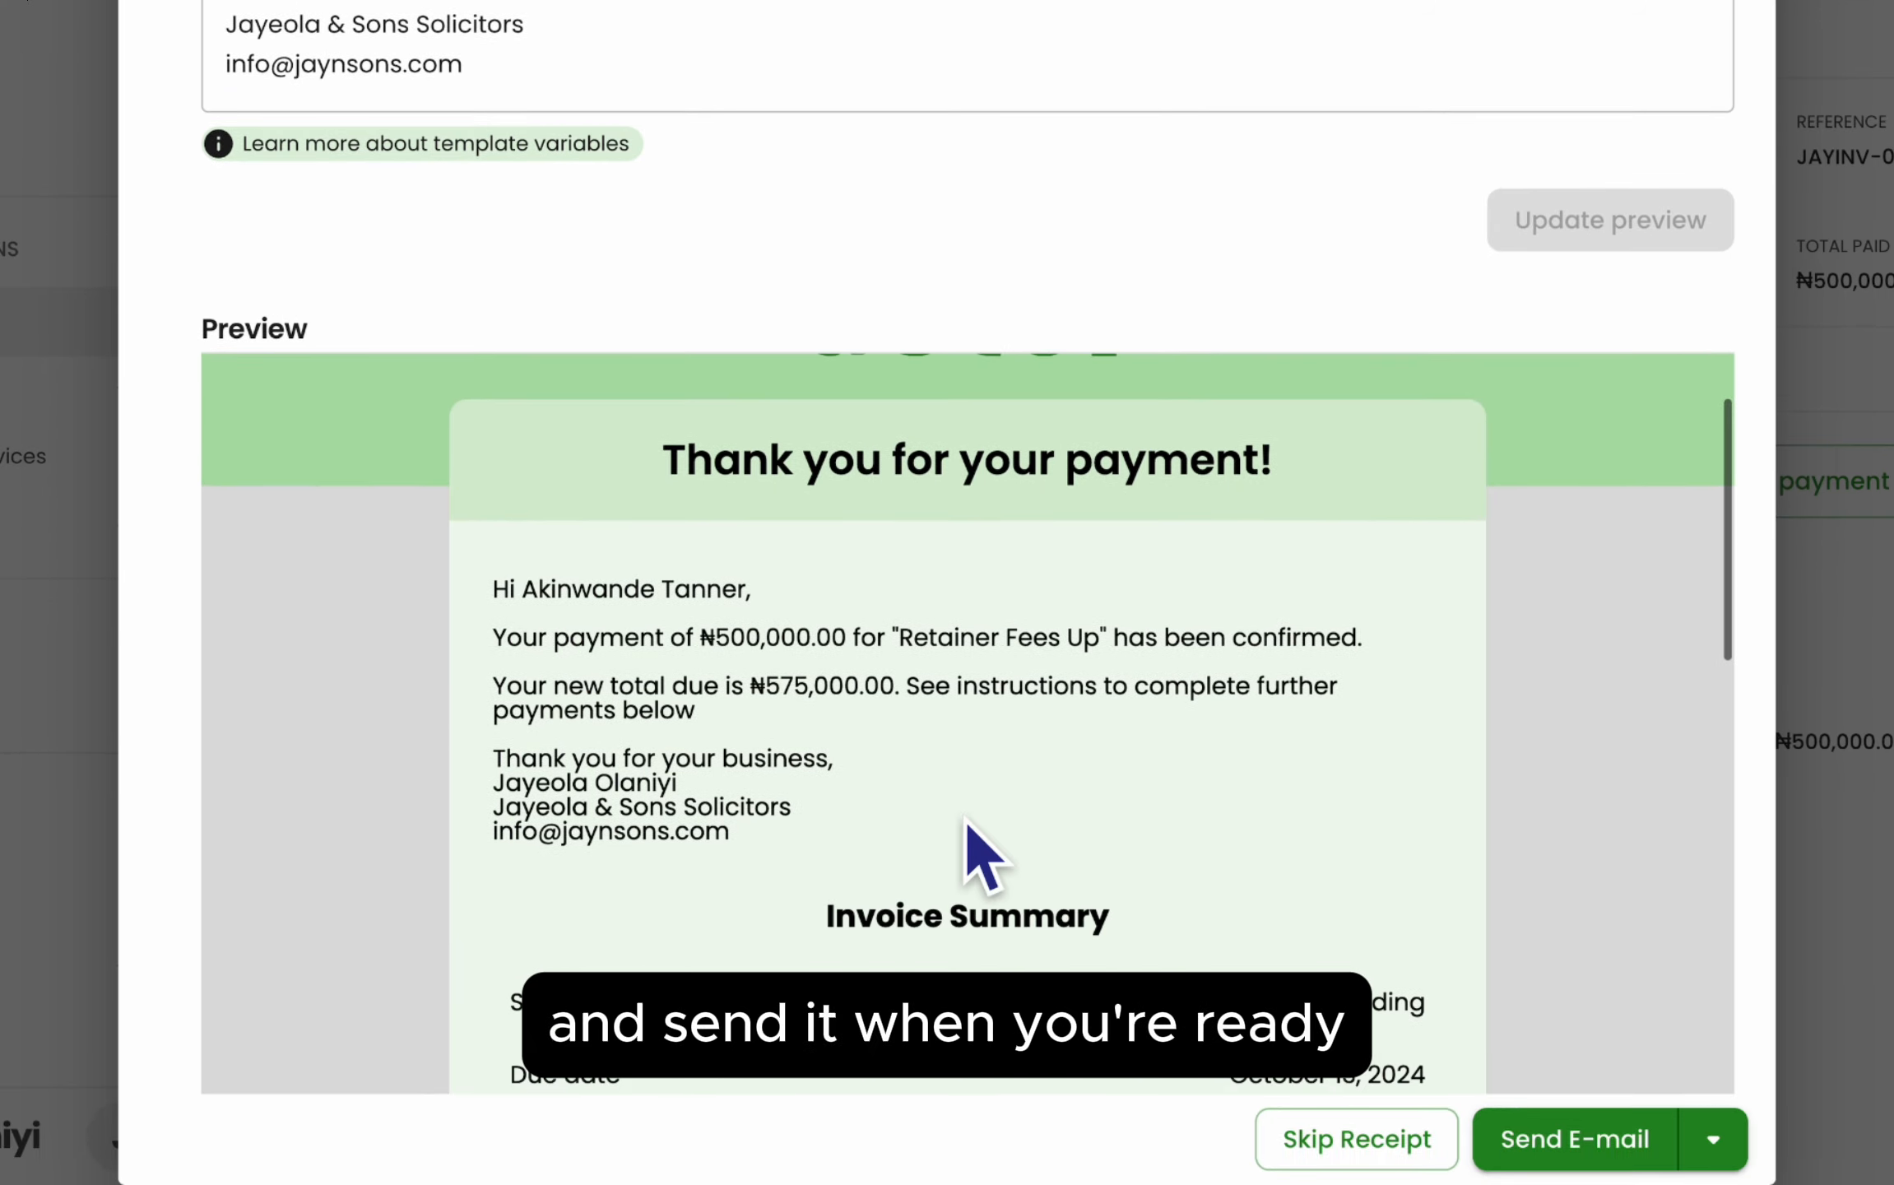
pyautogui.scroll(-5, 967, 818)
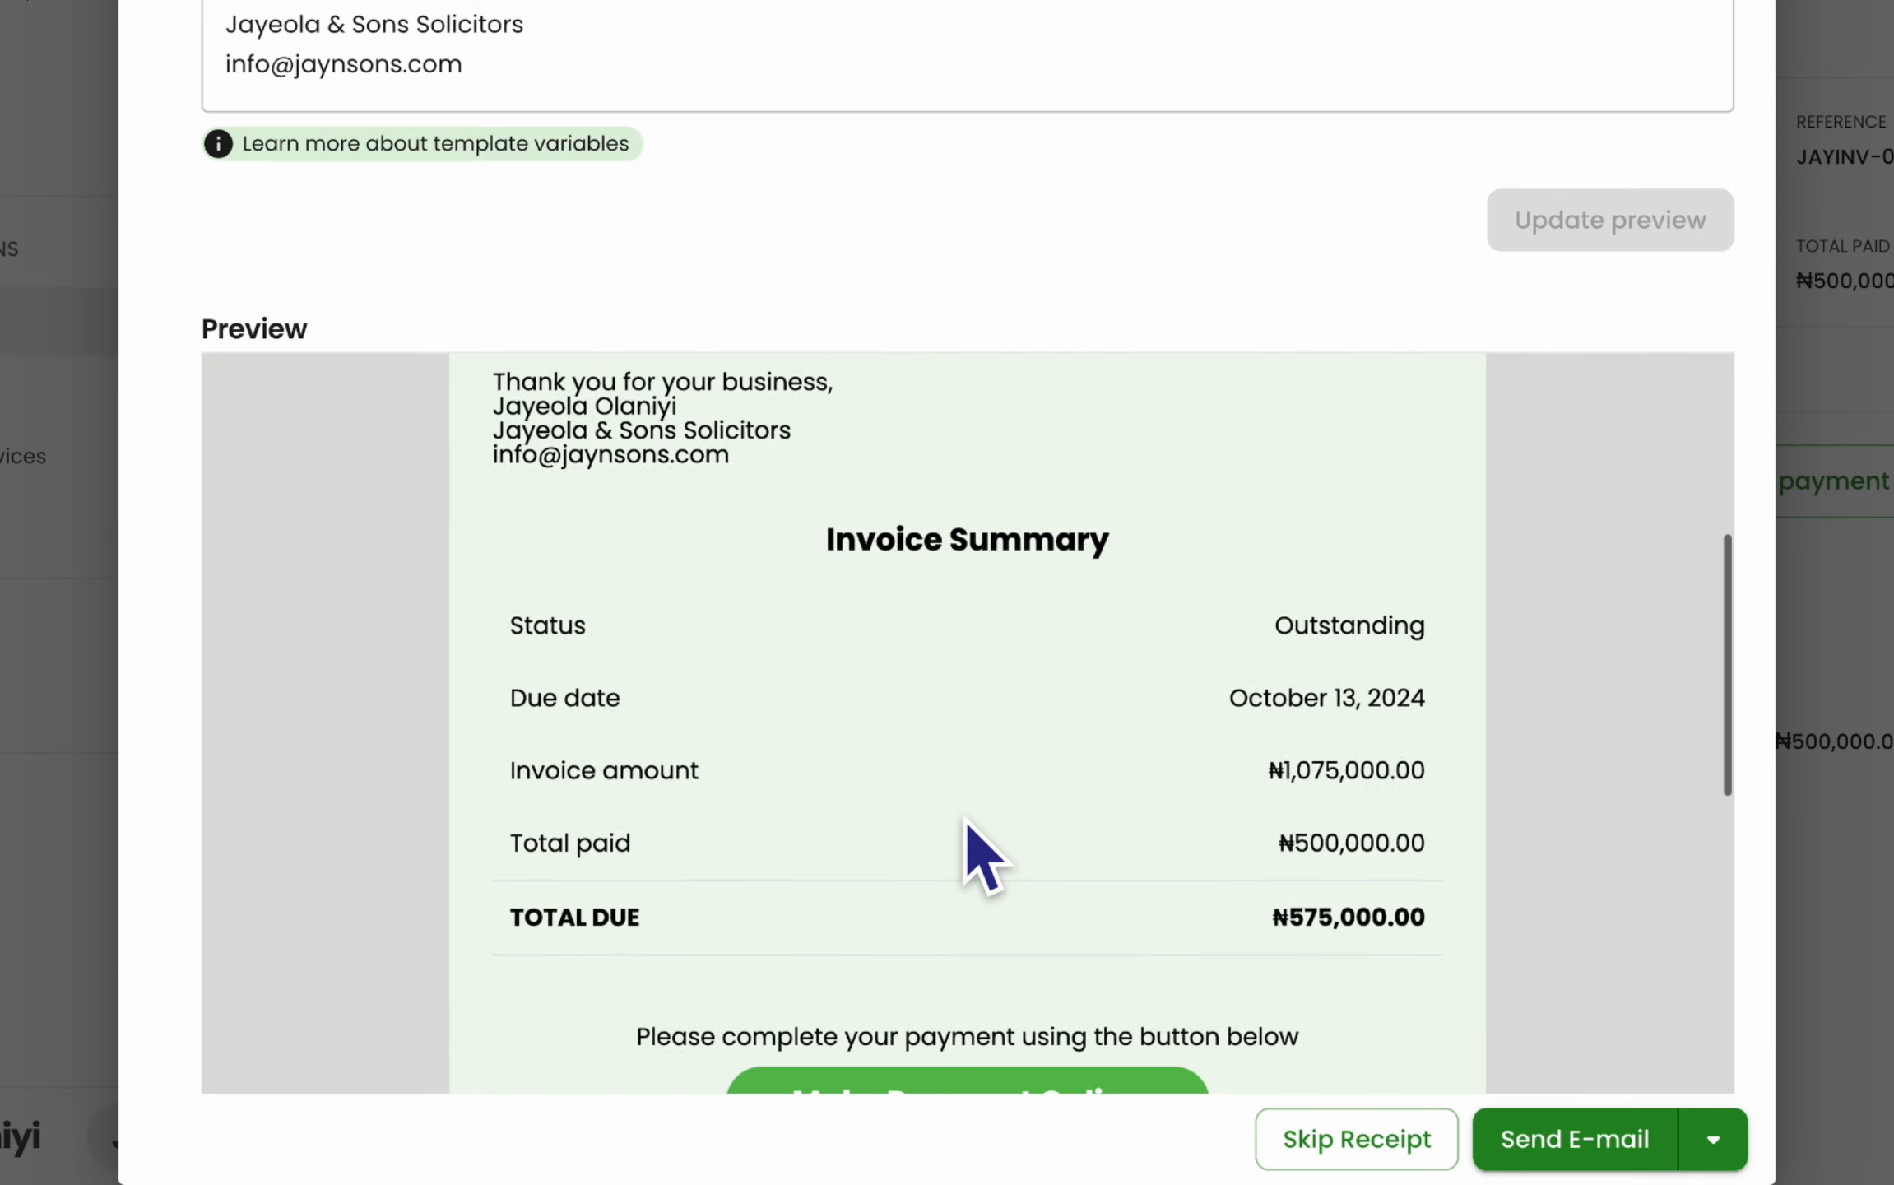
pyautogui.scroll(-2, 983, 855)
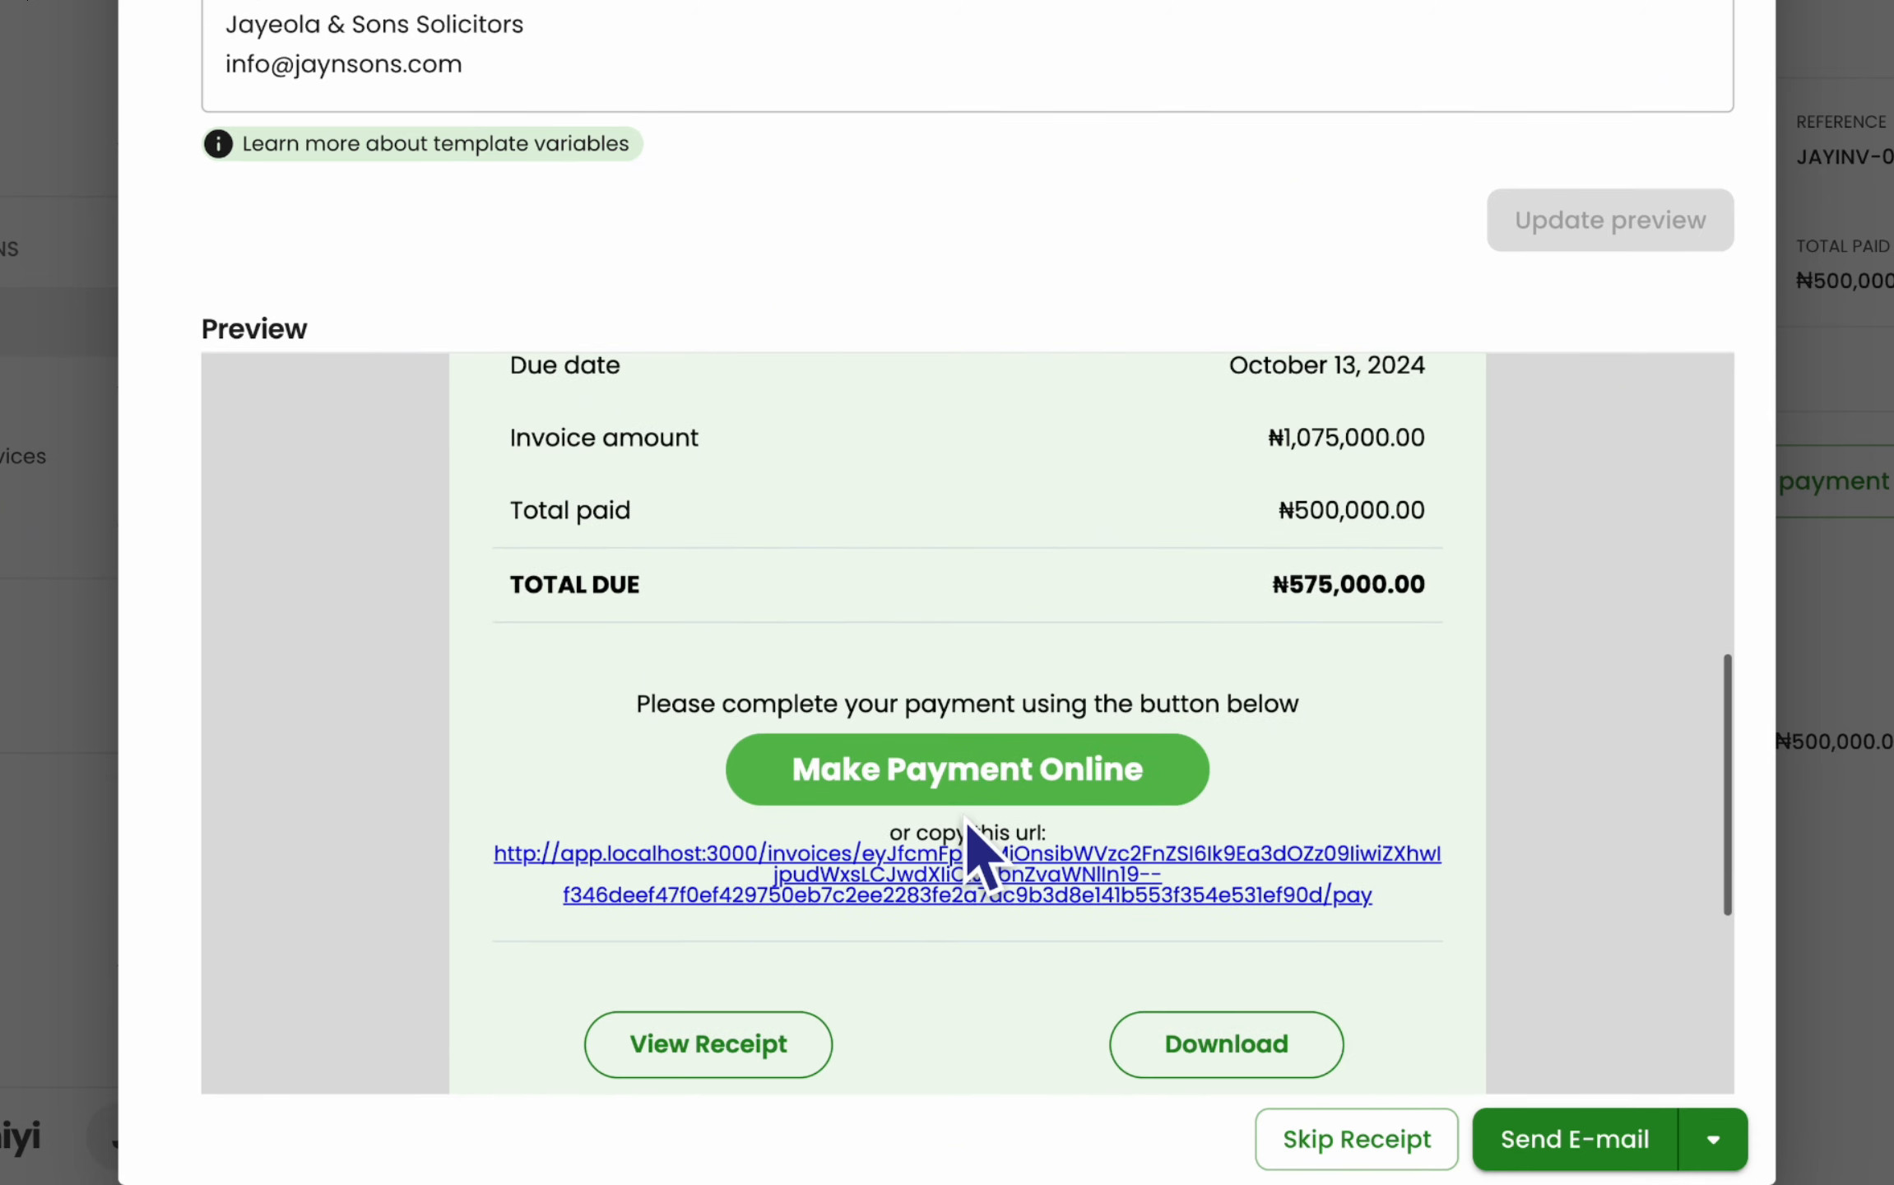
pyautogui.scroll(-1, 983, 856)
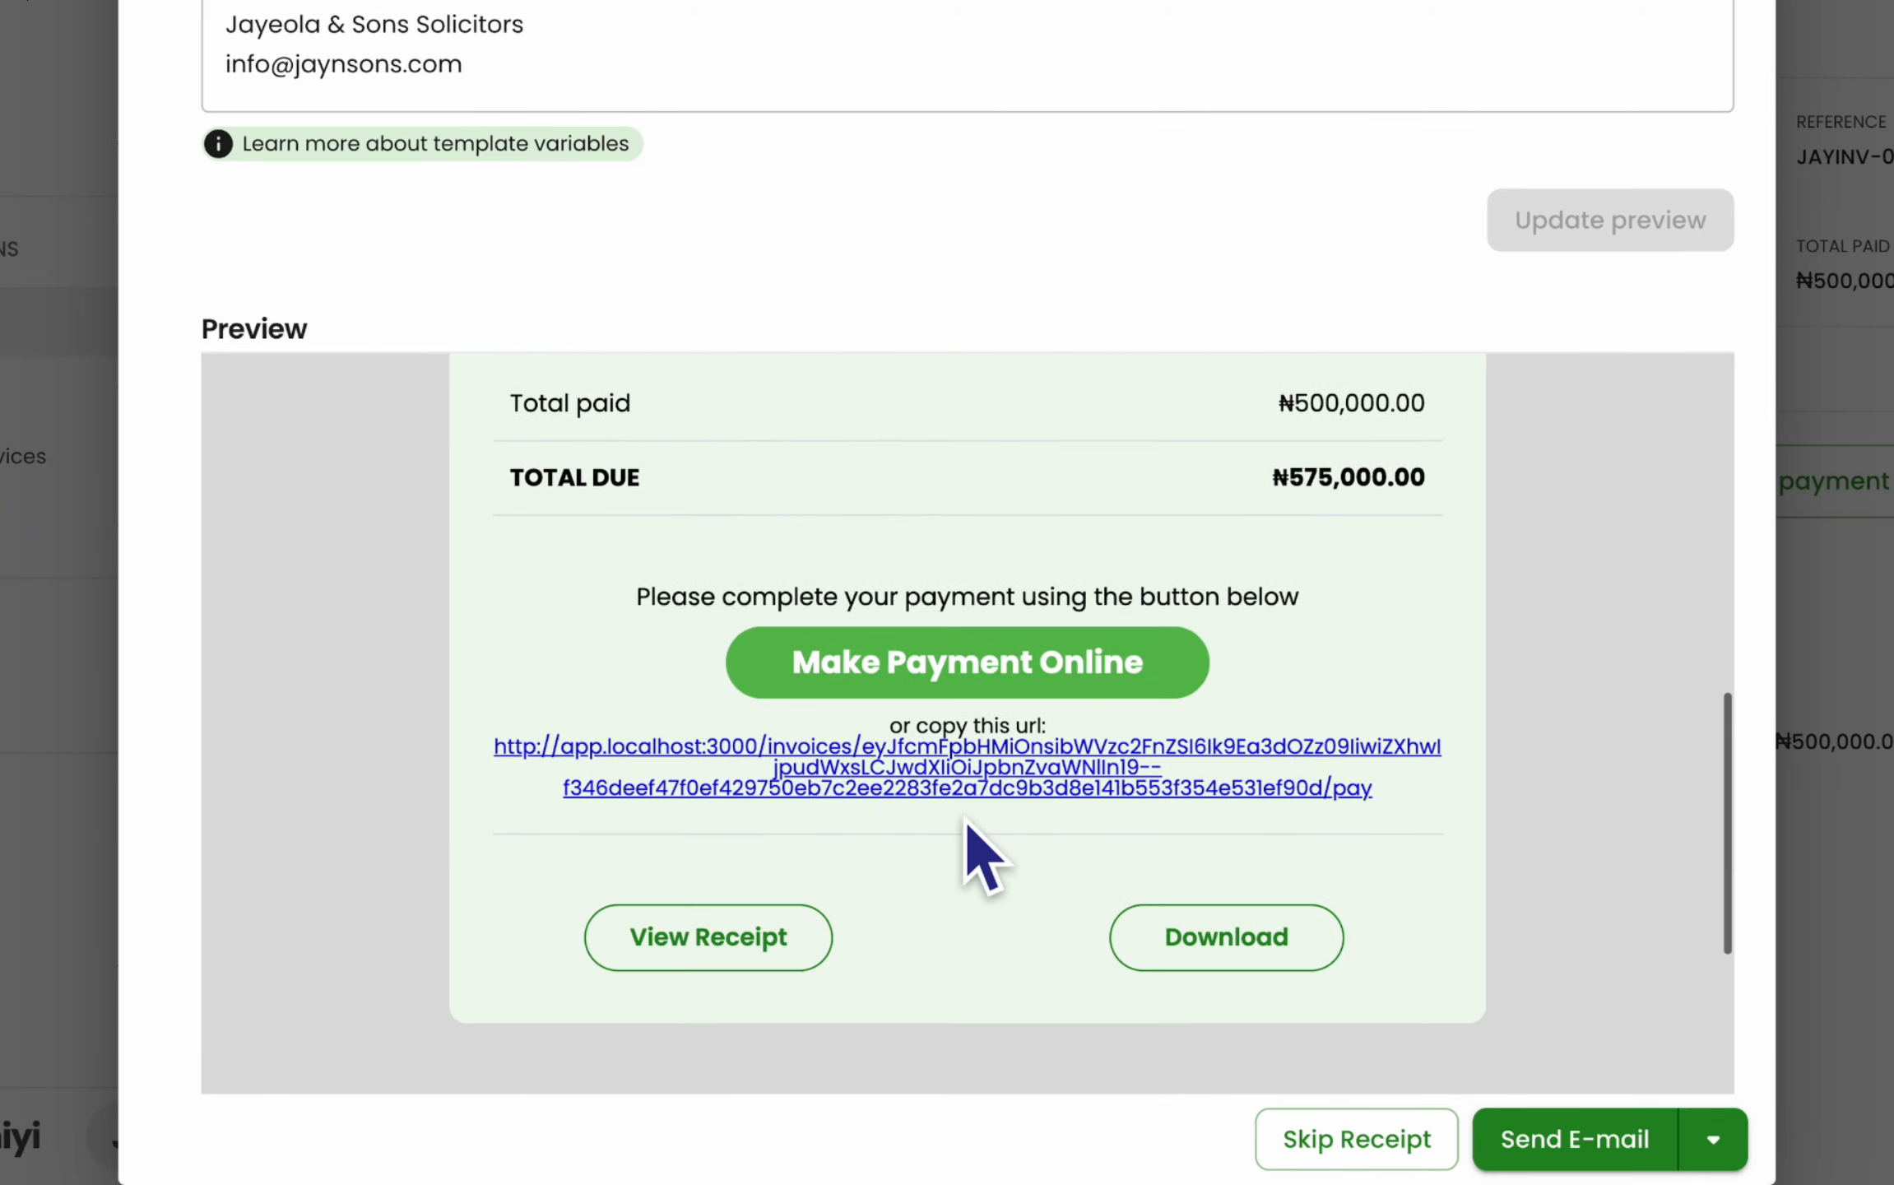
pyautogui.click(1559, 1138)
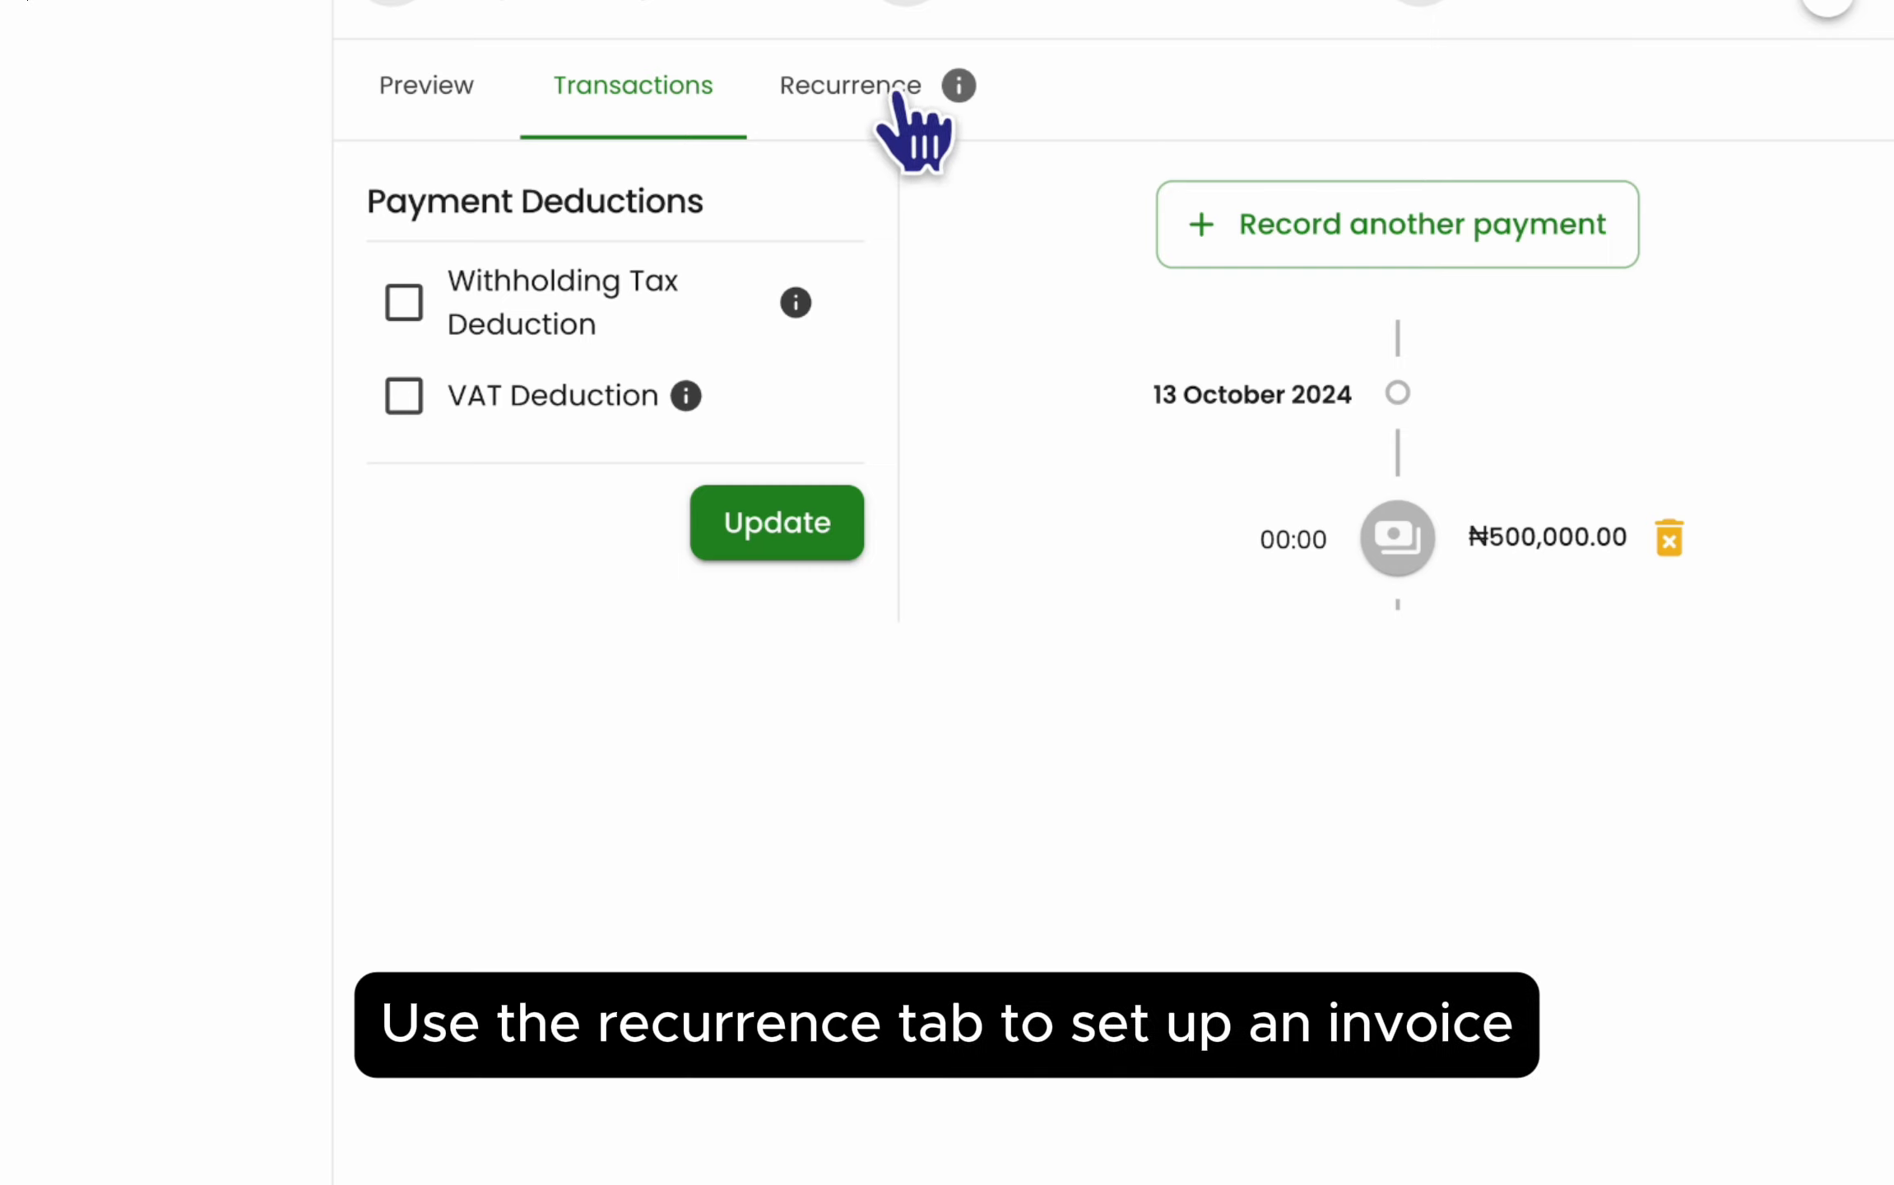
# - Set the invoice to recur Monthly, stopping after 12 invoices, and save the schedule
pyautogui.click(889, 97)
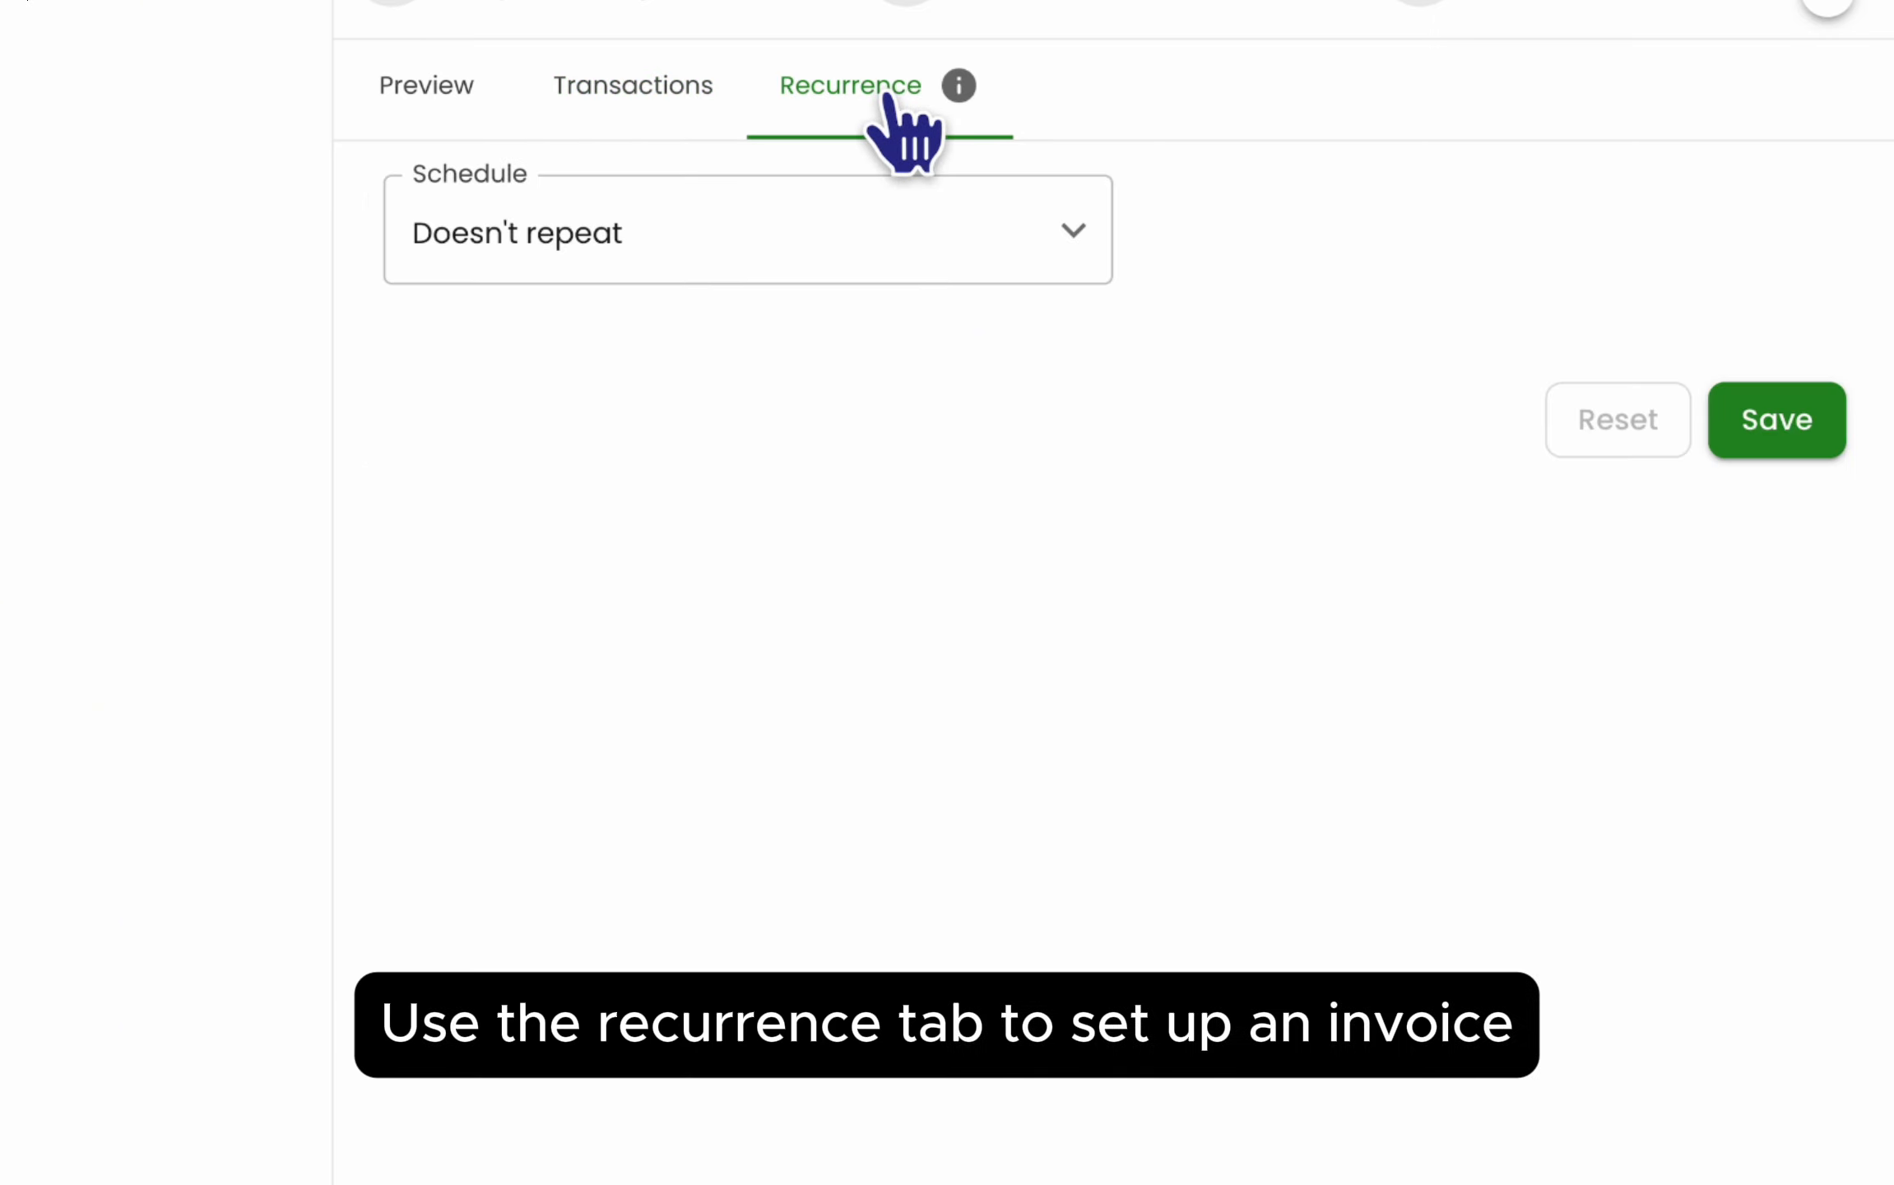
pyautogui.click(810, 240)
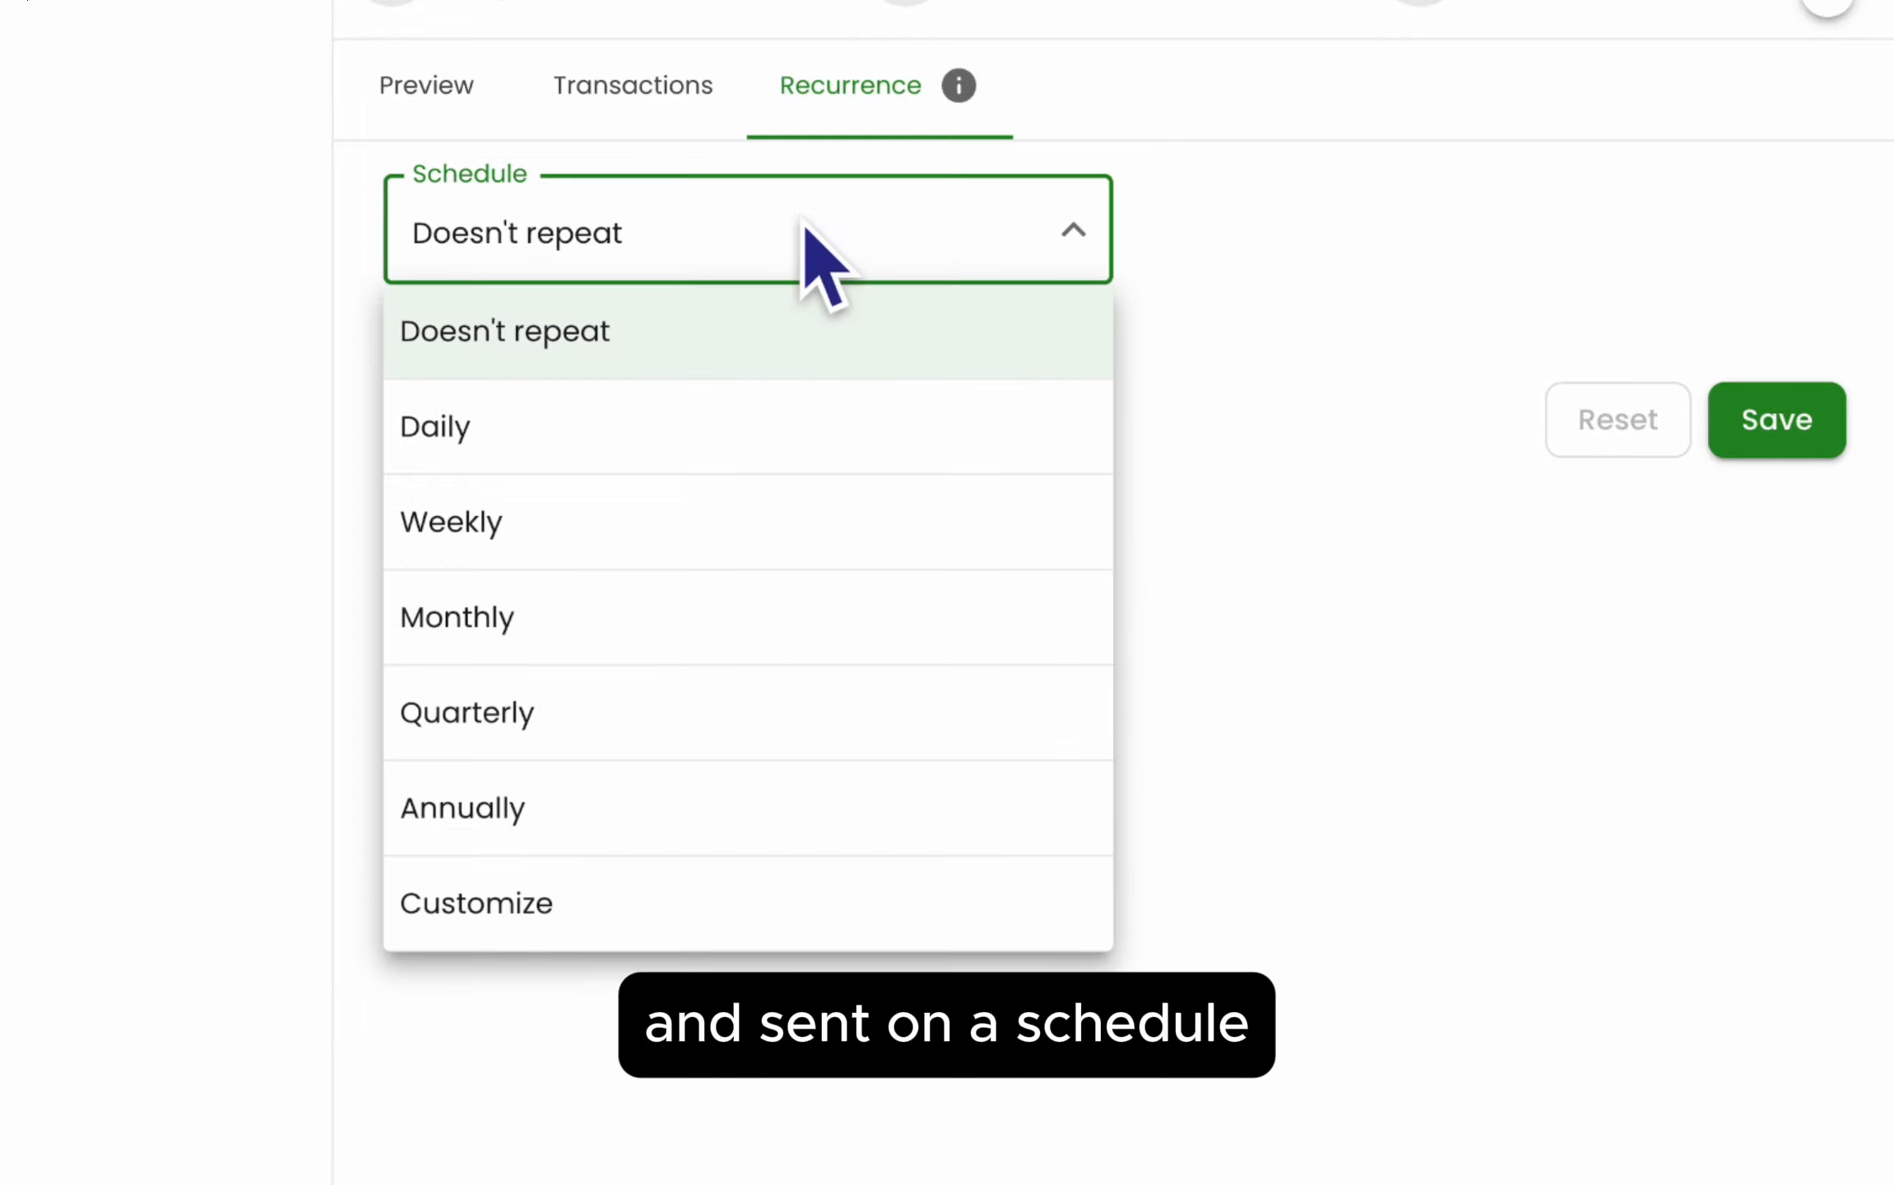
pyautogui.click(708, 615)
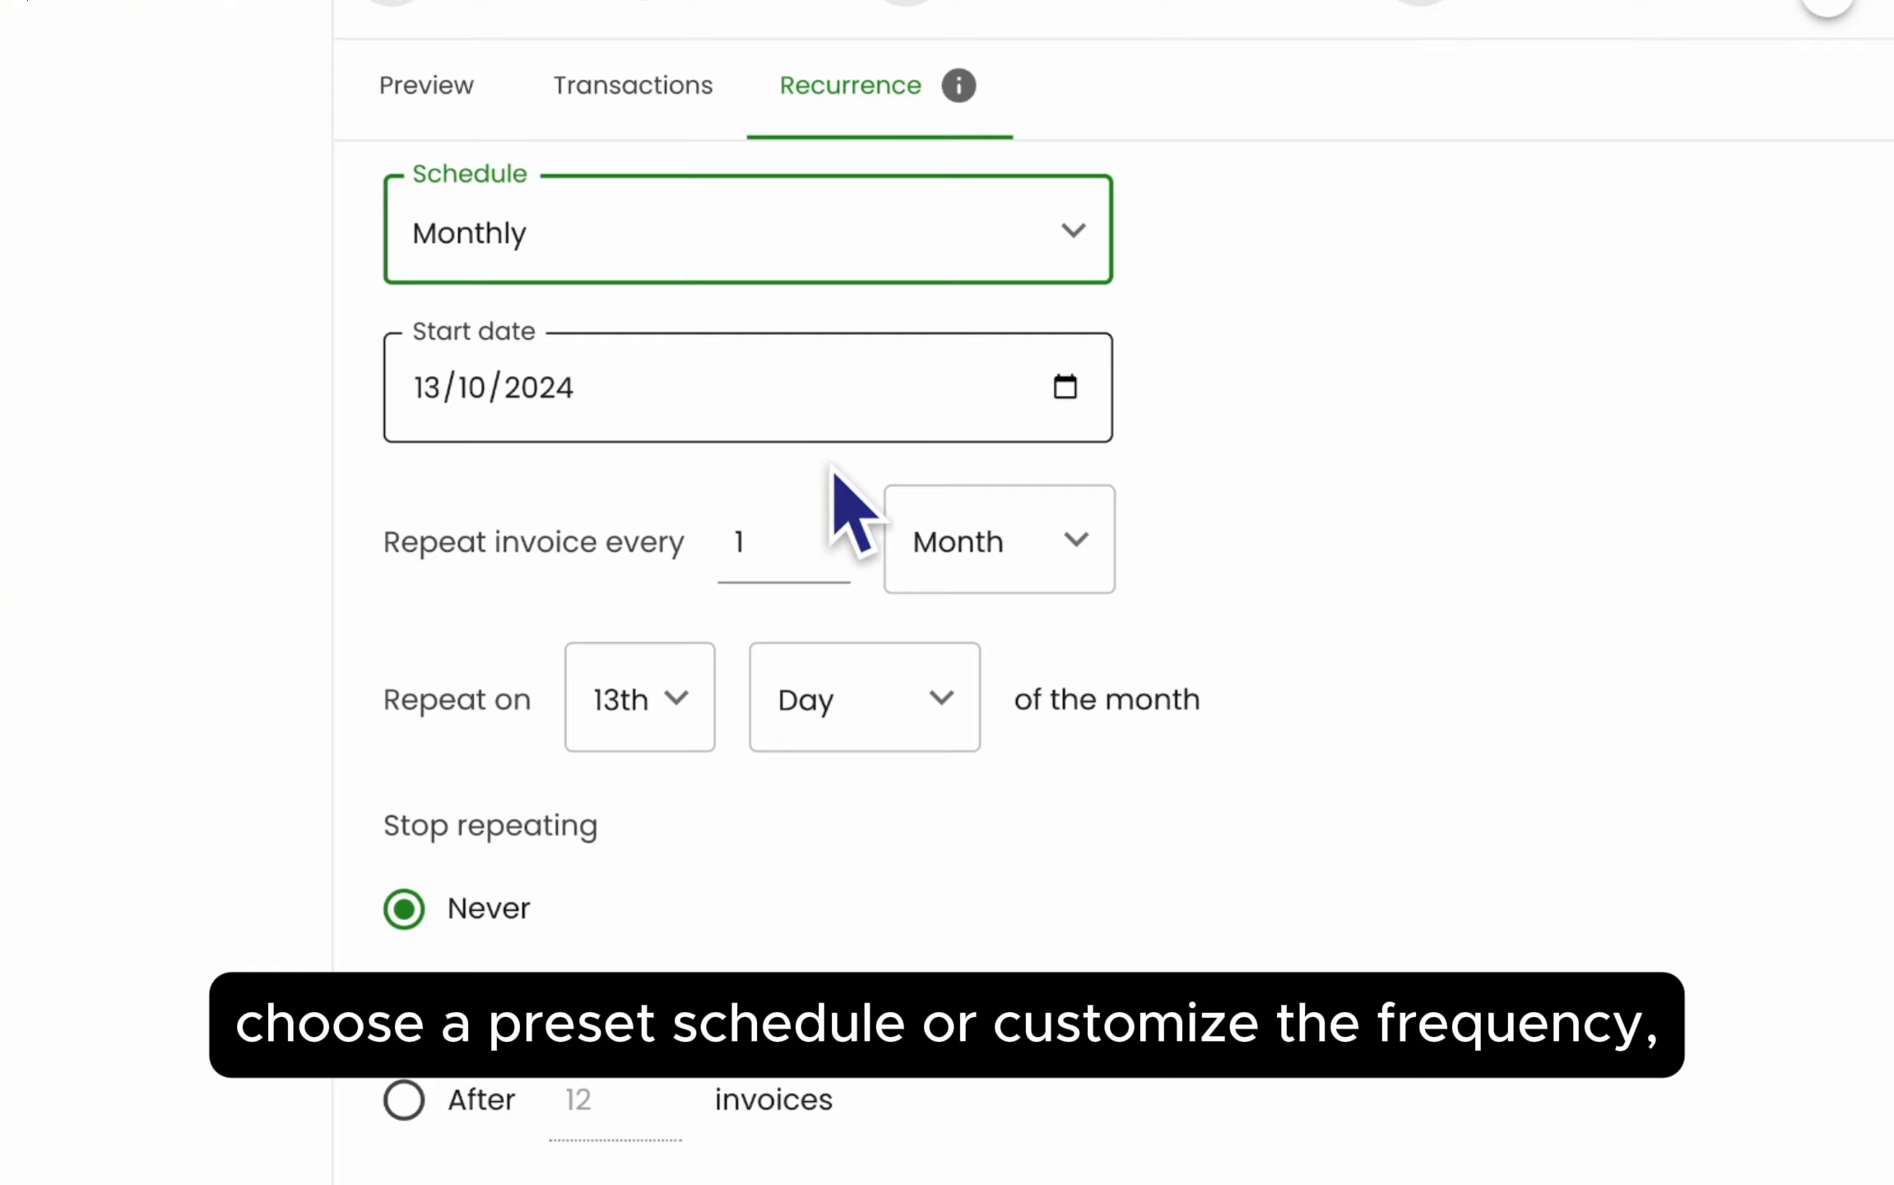
pyautogui.scroll(-1, 1168, 683)
pyautogui.scroll(-3, 1177, 708)
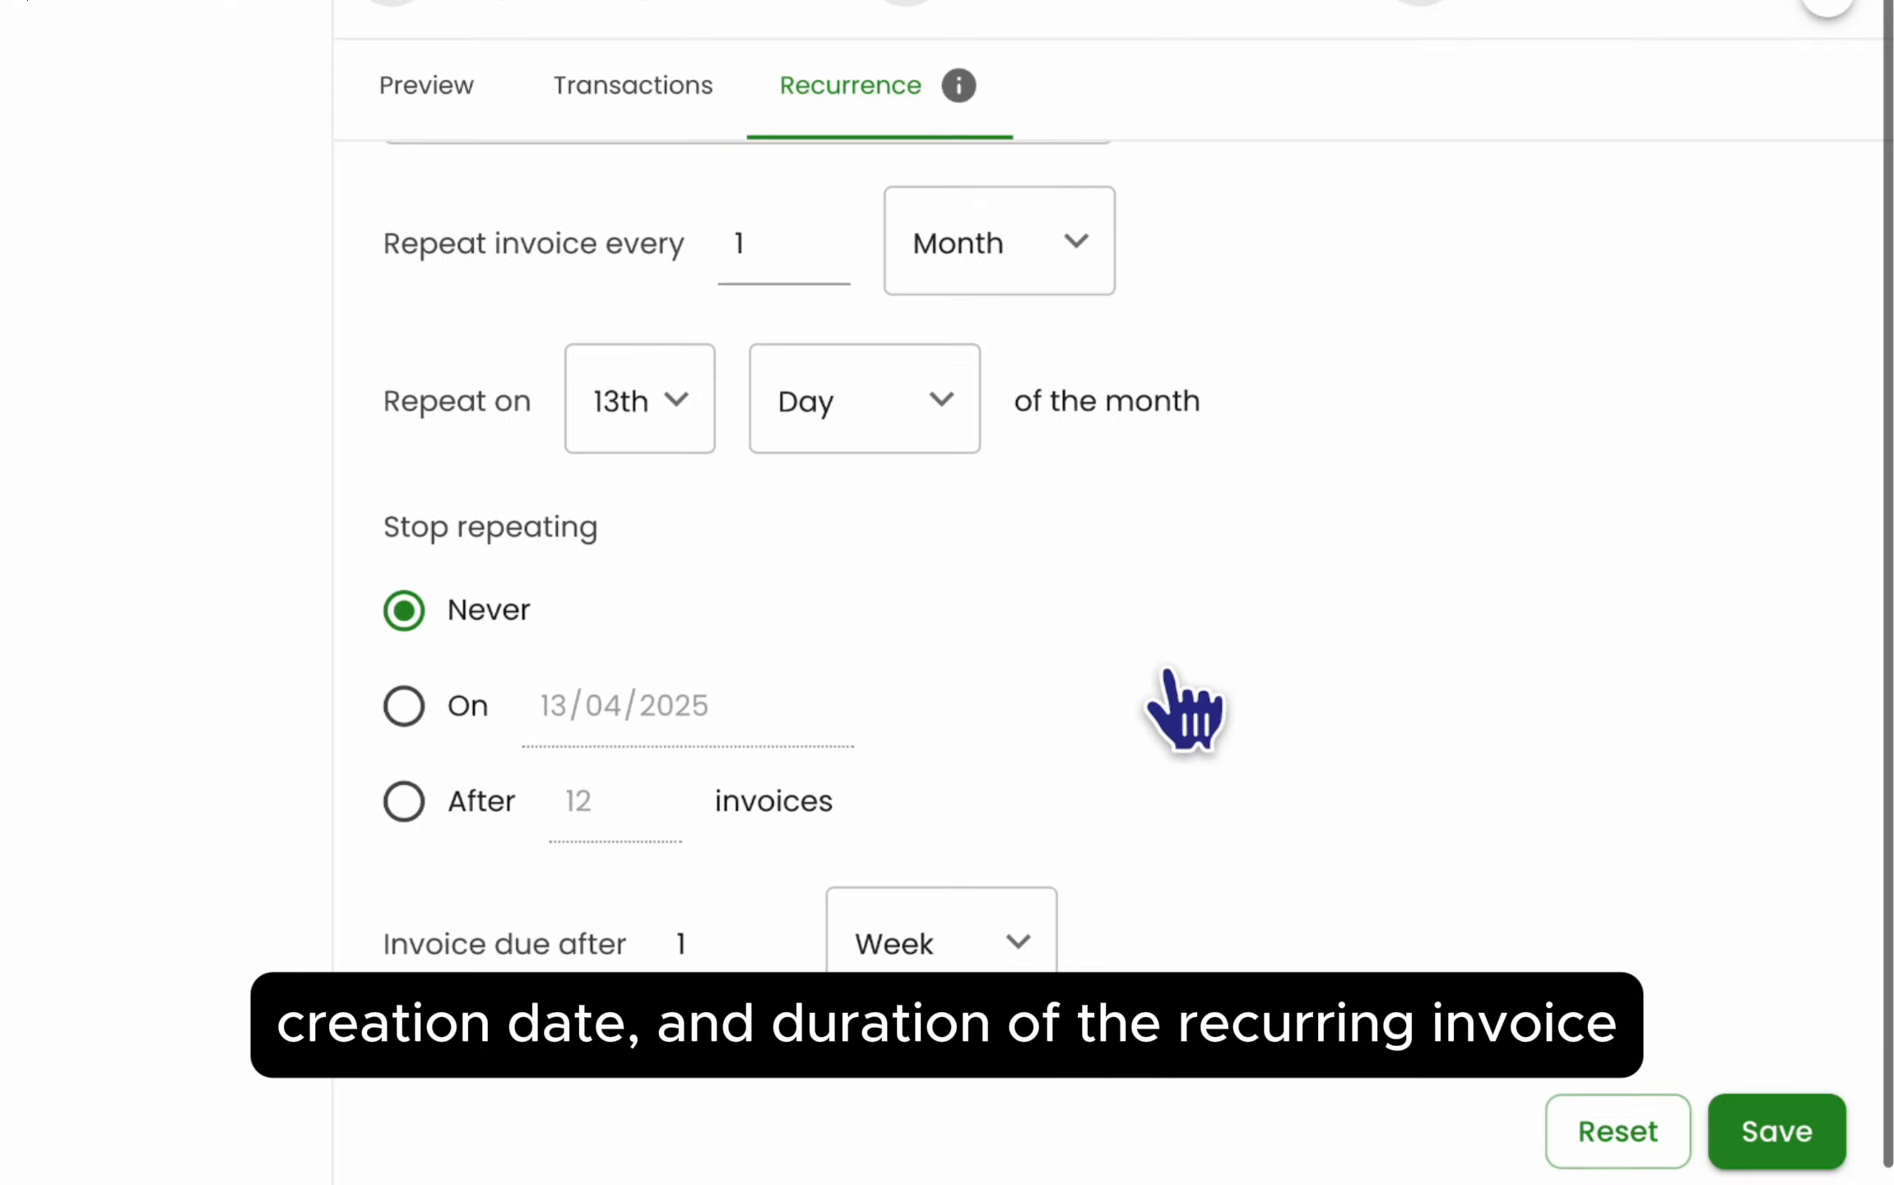
pyautogui.click(421, 808)
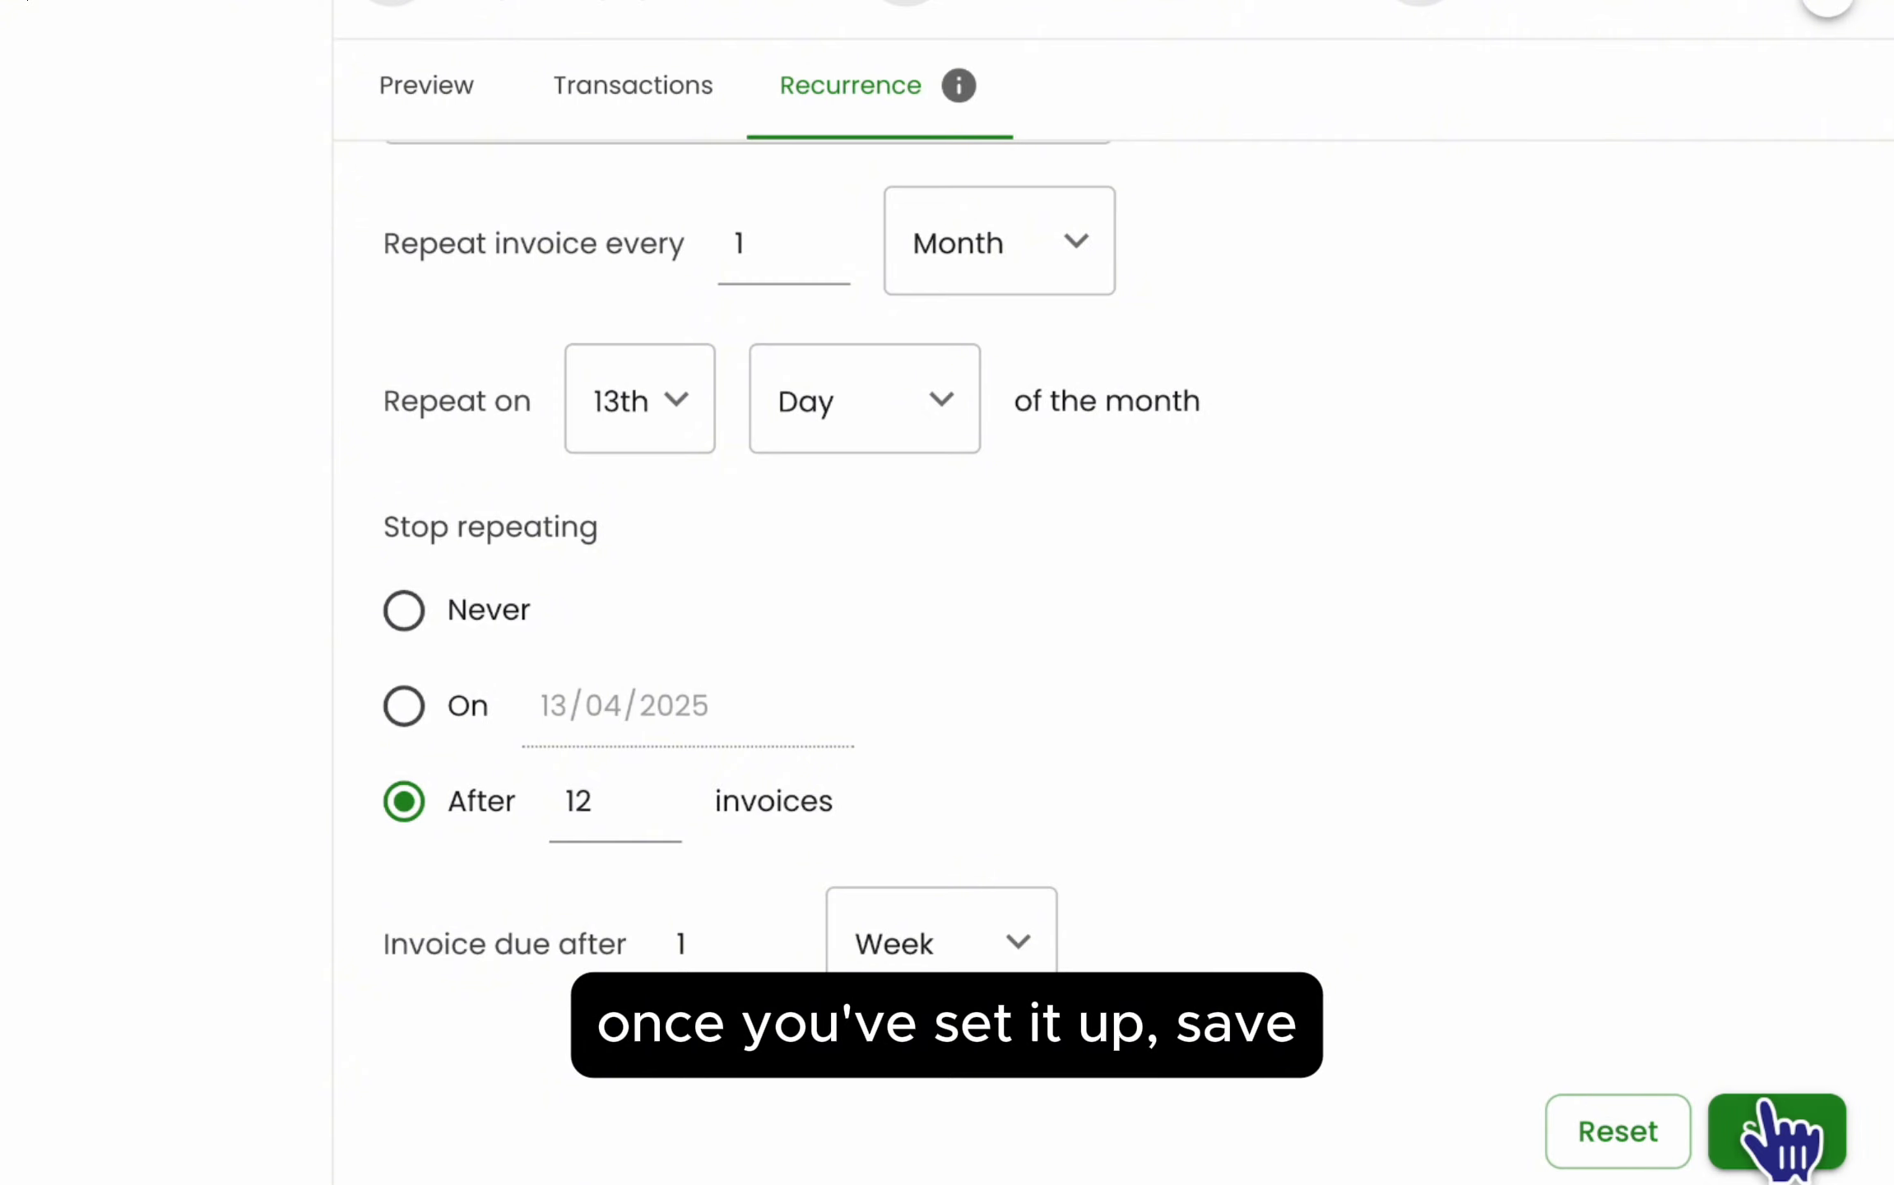
pyautogui.click(1759, 1134)
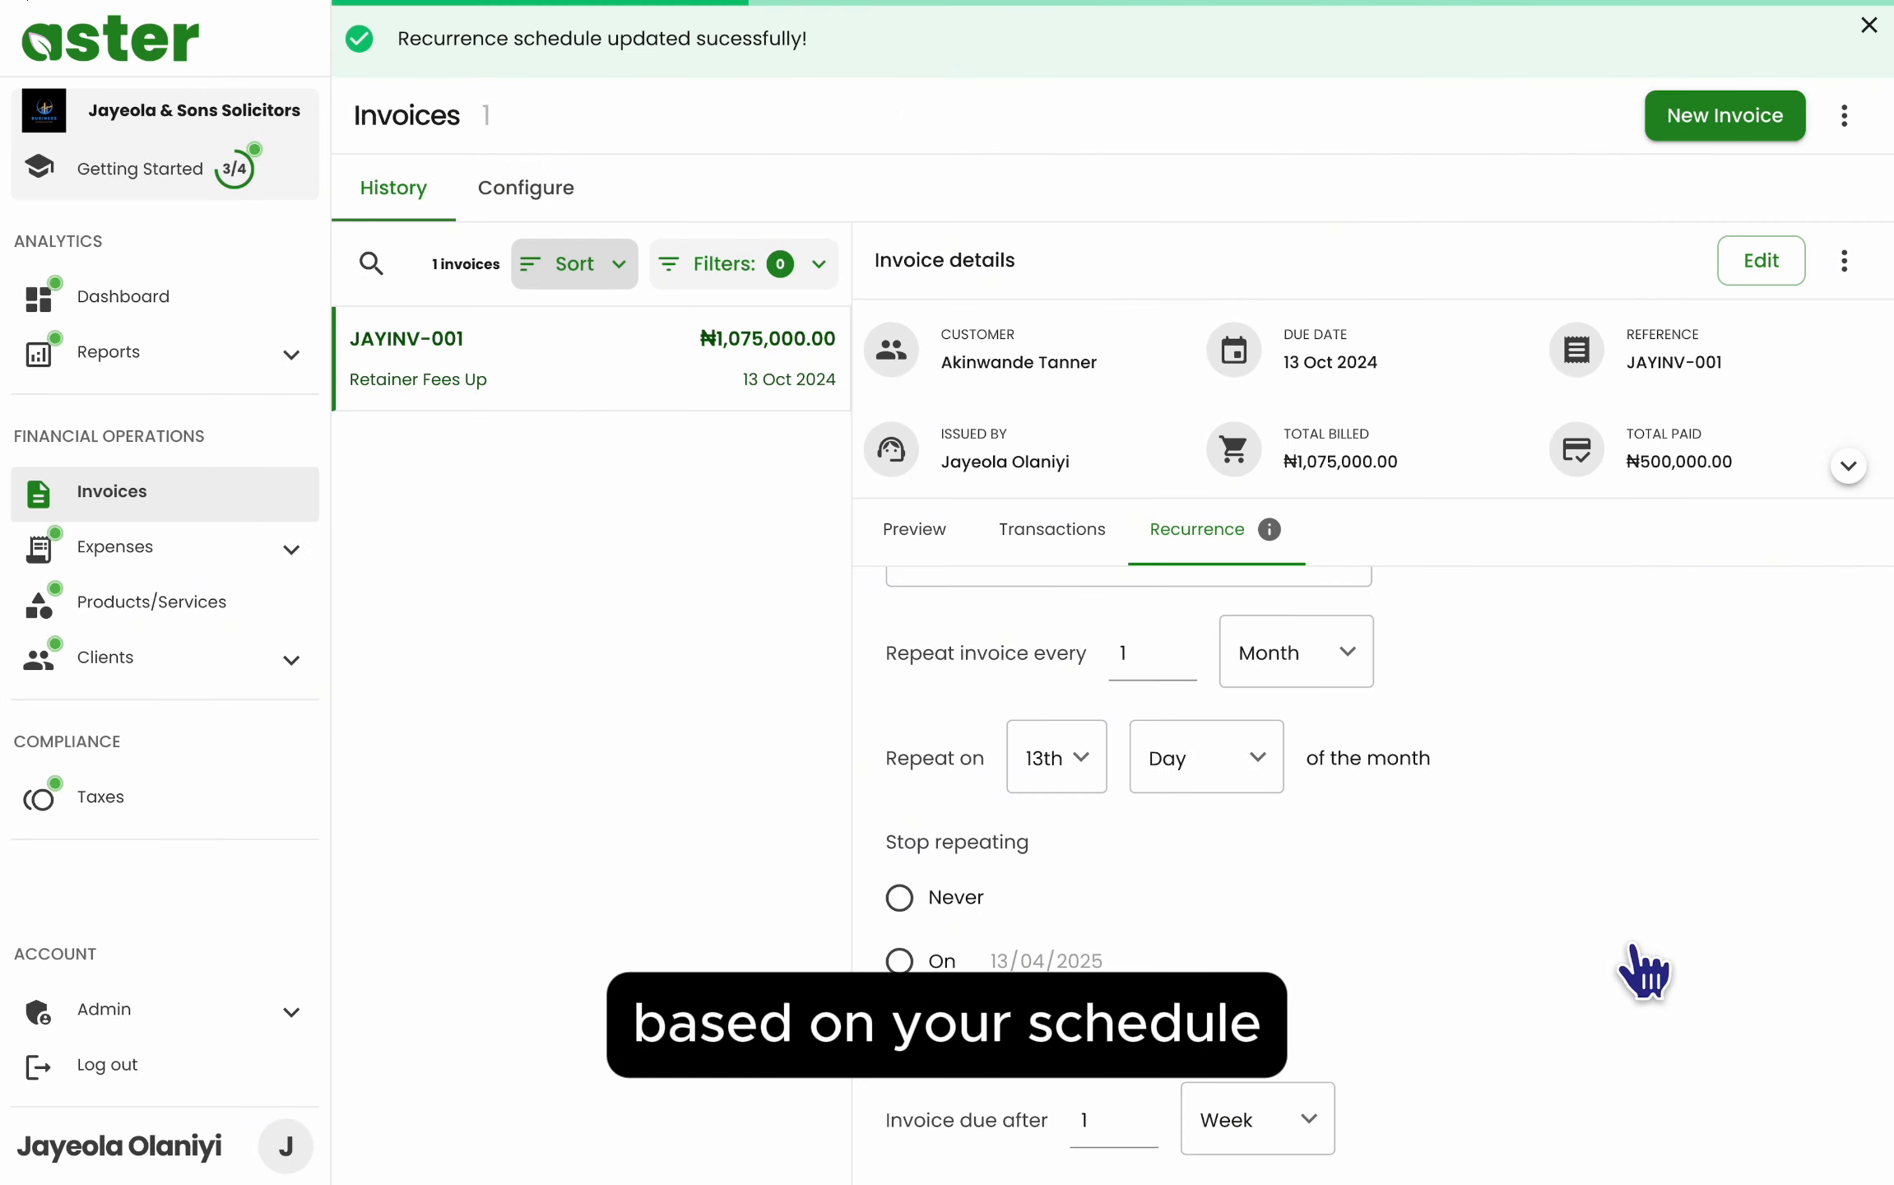
pyautogui.scroll(3, 1642, 975)
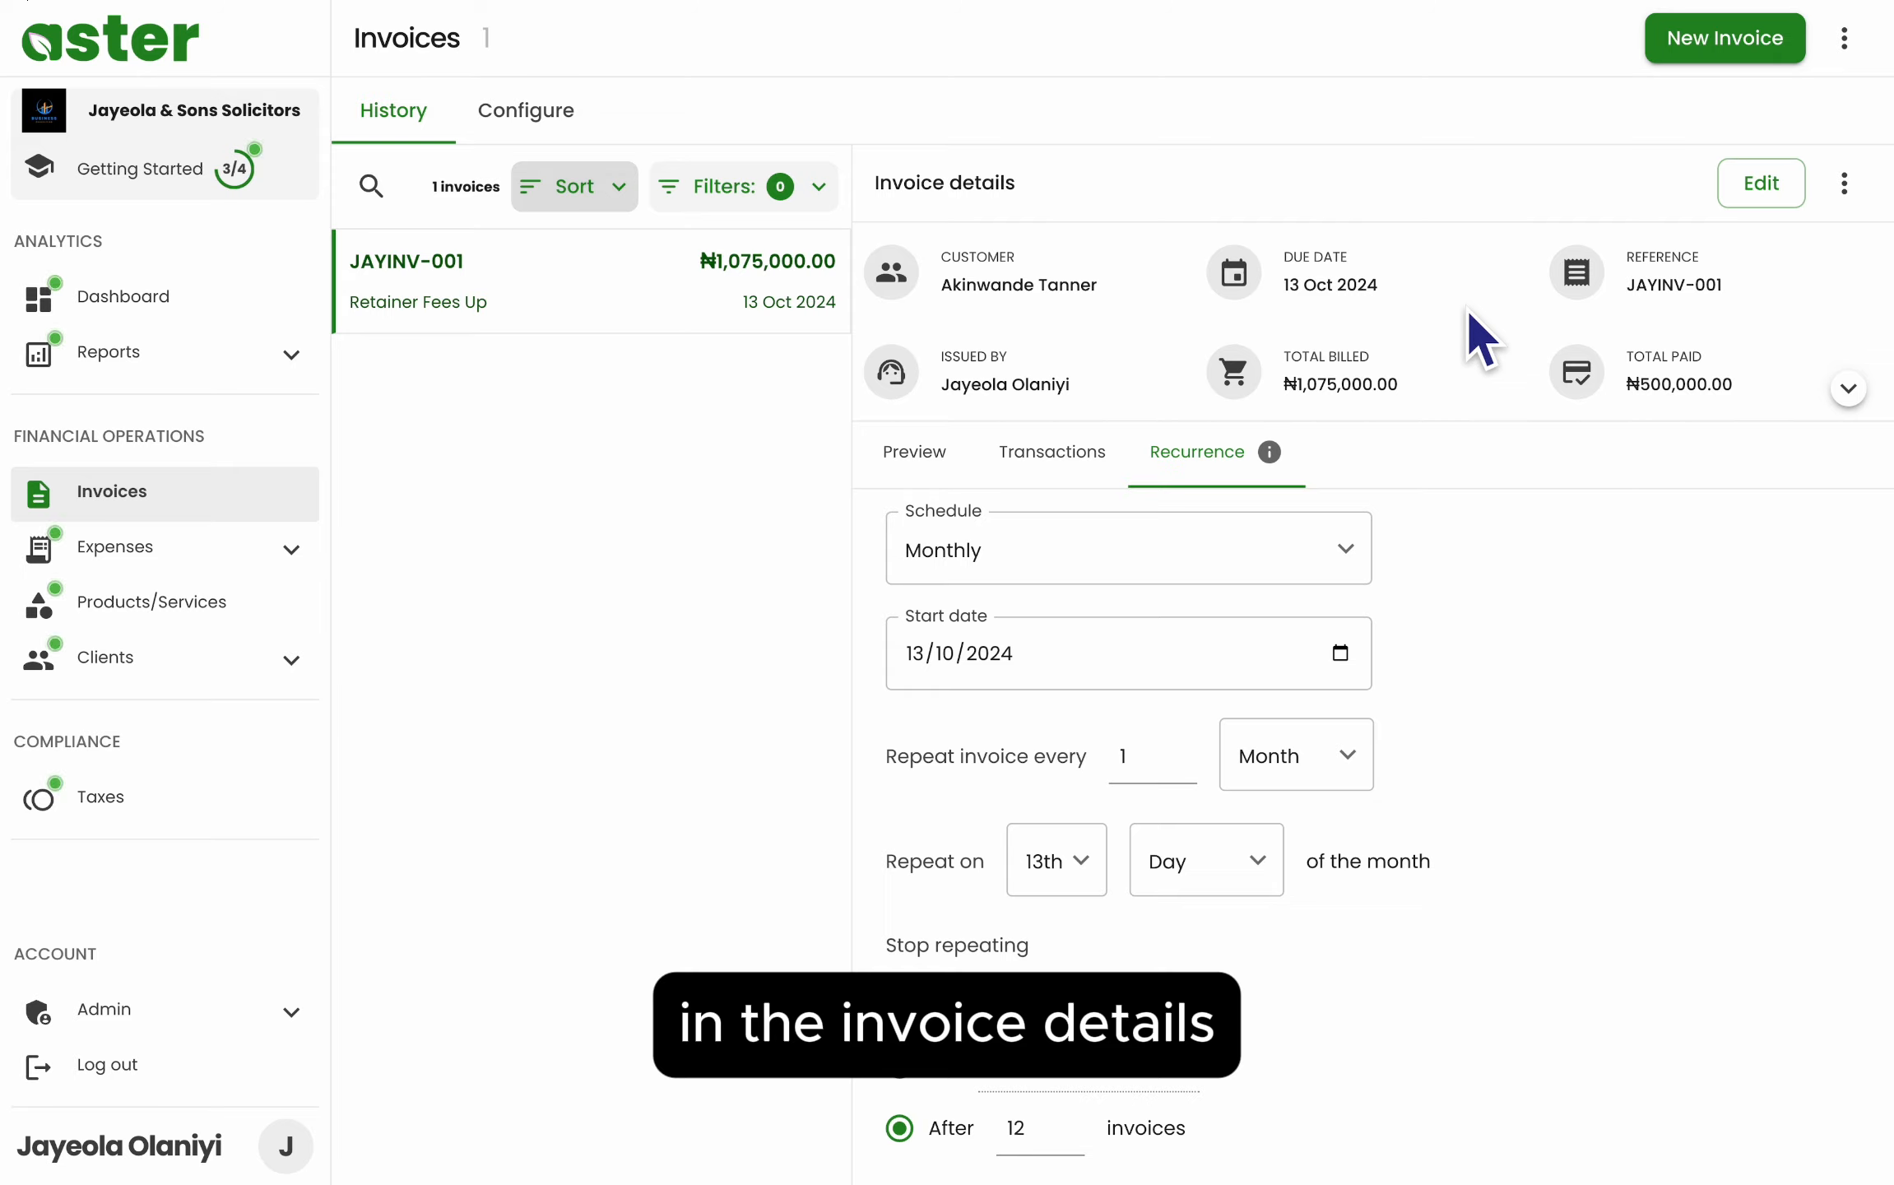
# - Check the JAYINV-001 totals, then bring up its actions menu beside Edit
pyautogui.scroll(-1, 1465, 308)
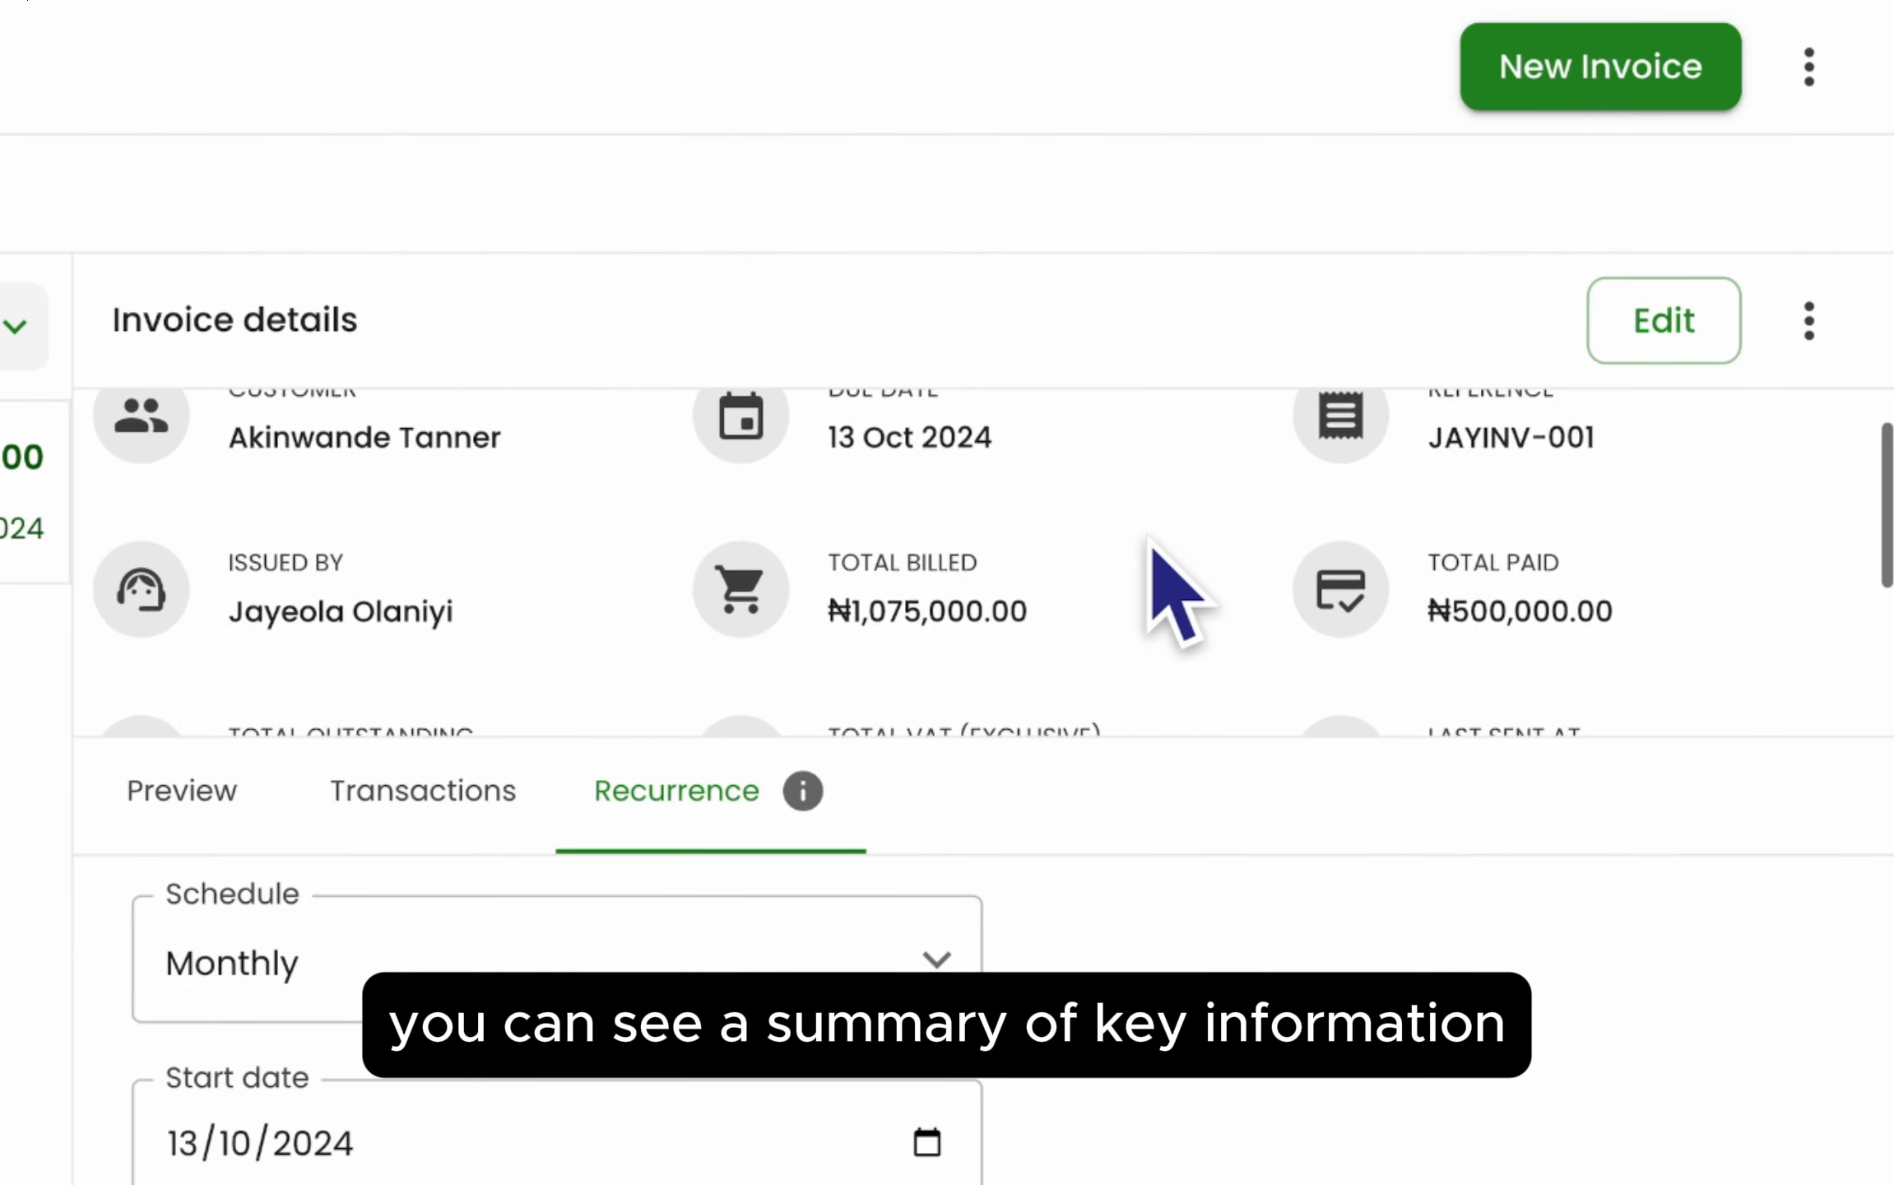
pyautogui.scroll(-4, 1151, 544)
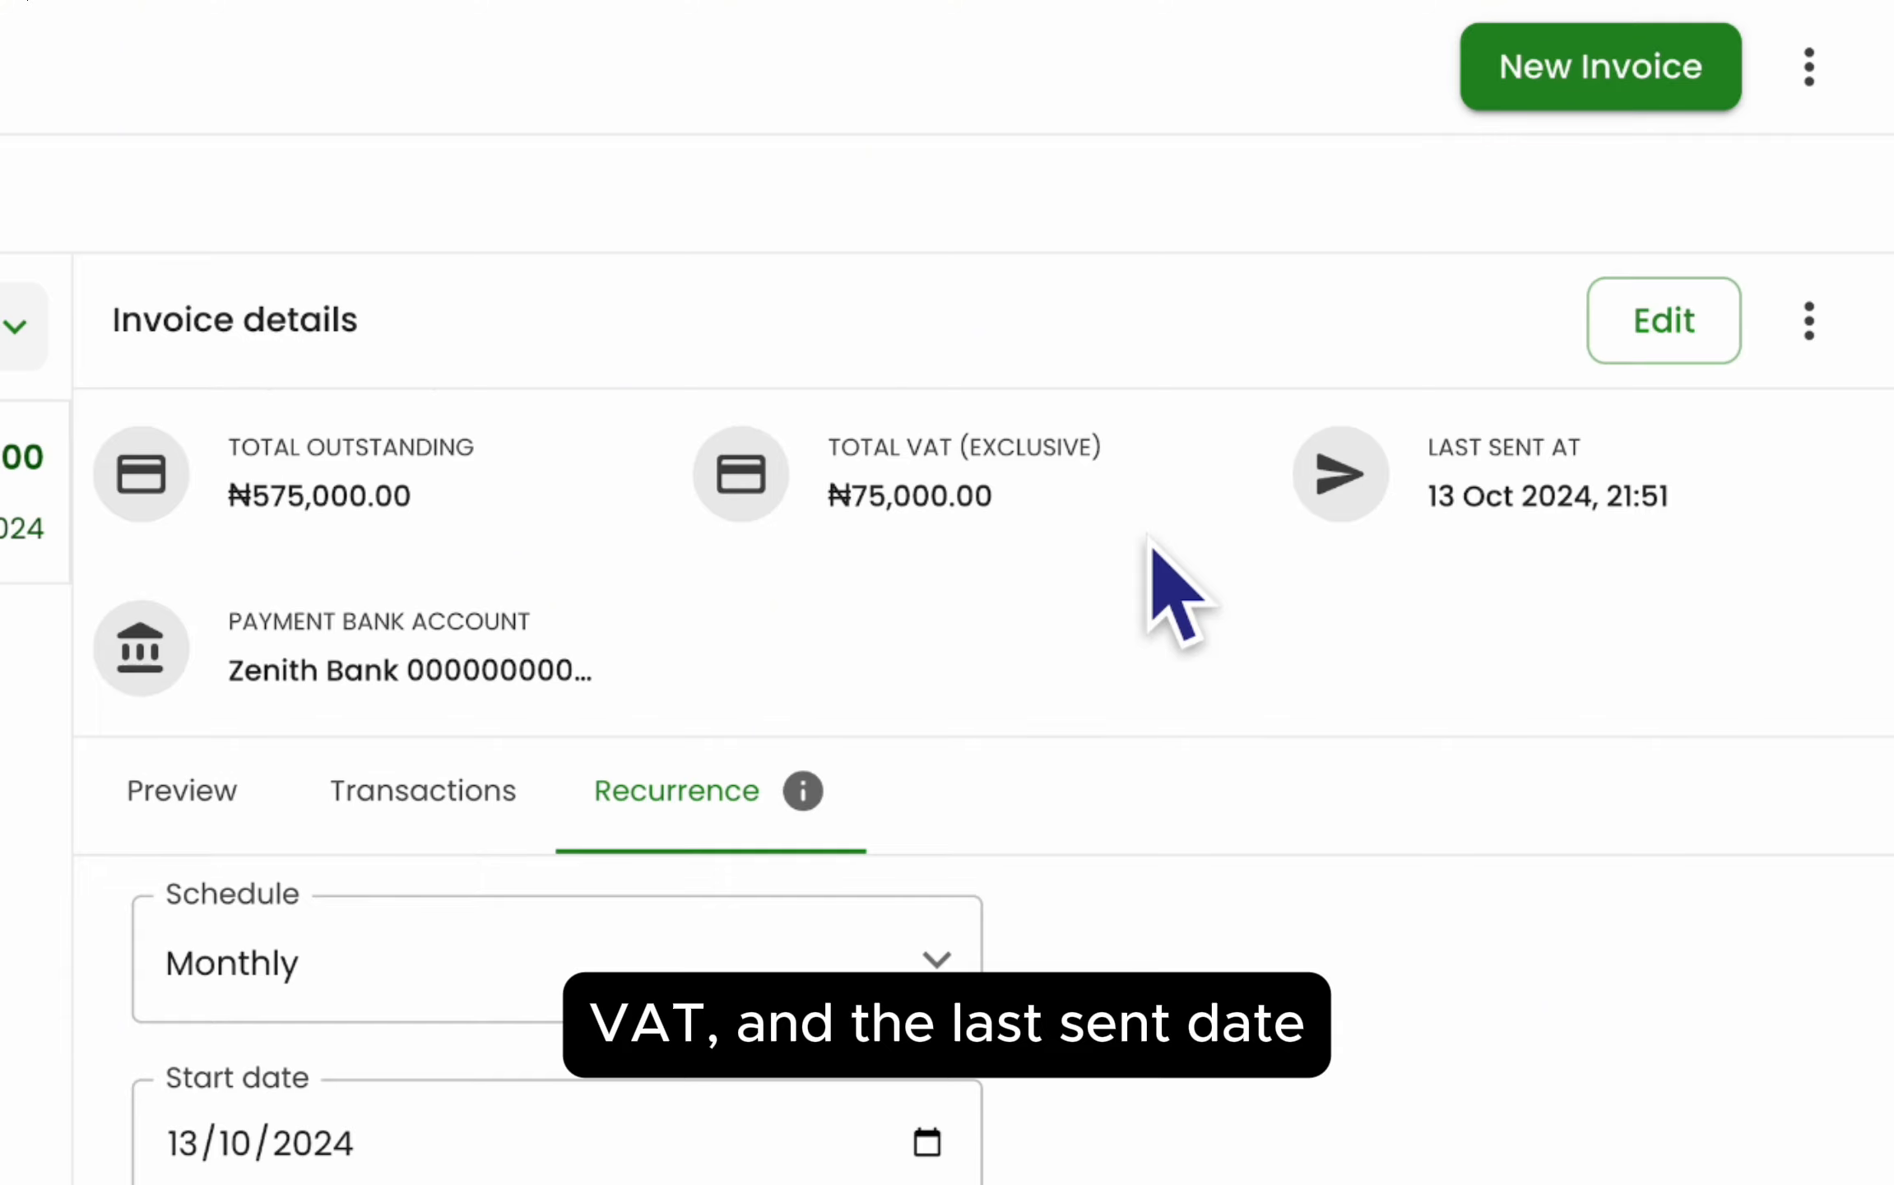
pyautogui.scroll(4, 1152, 544)
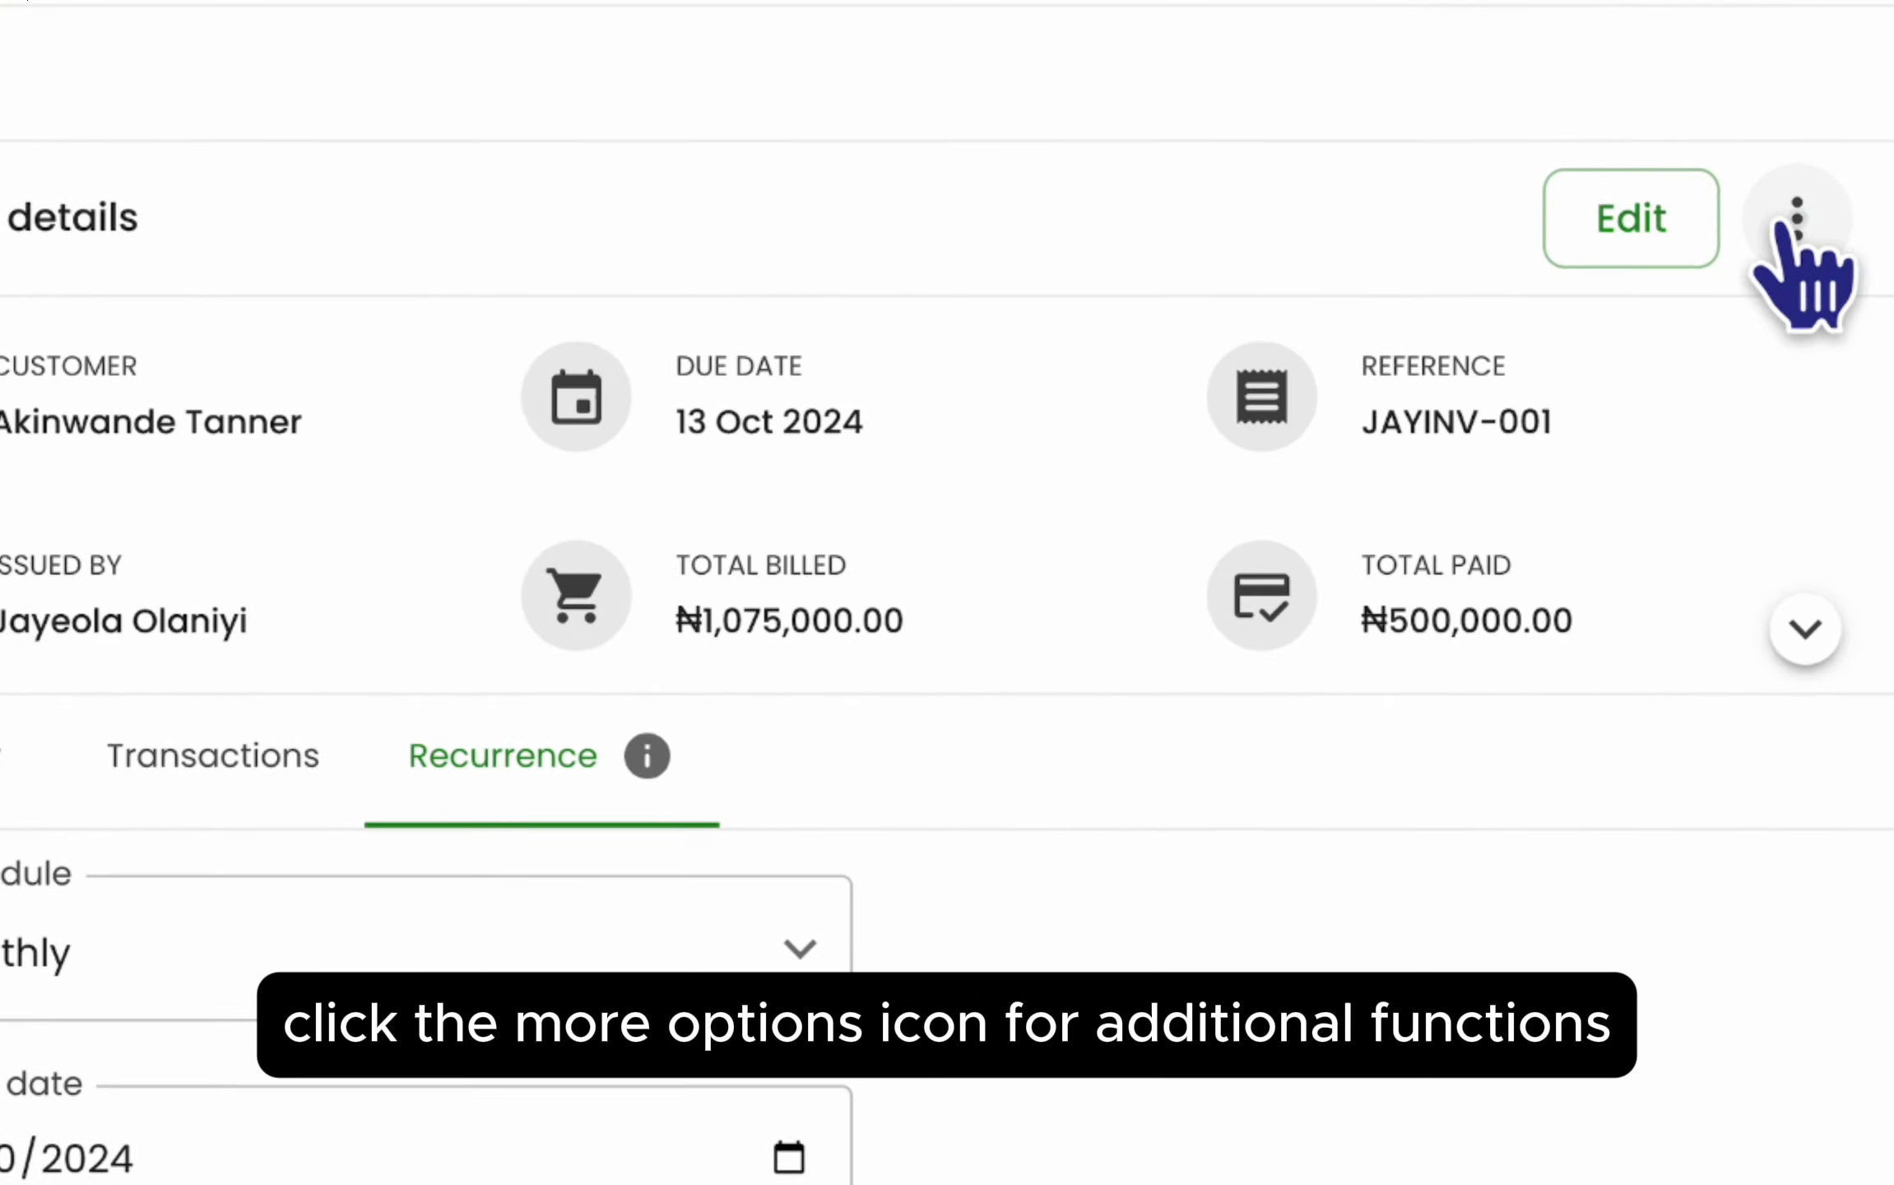
pyautogui.click(1797, 220)
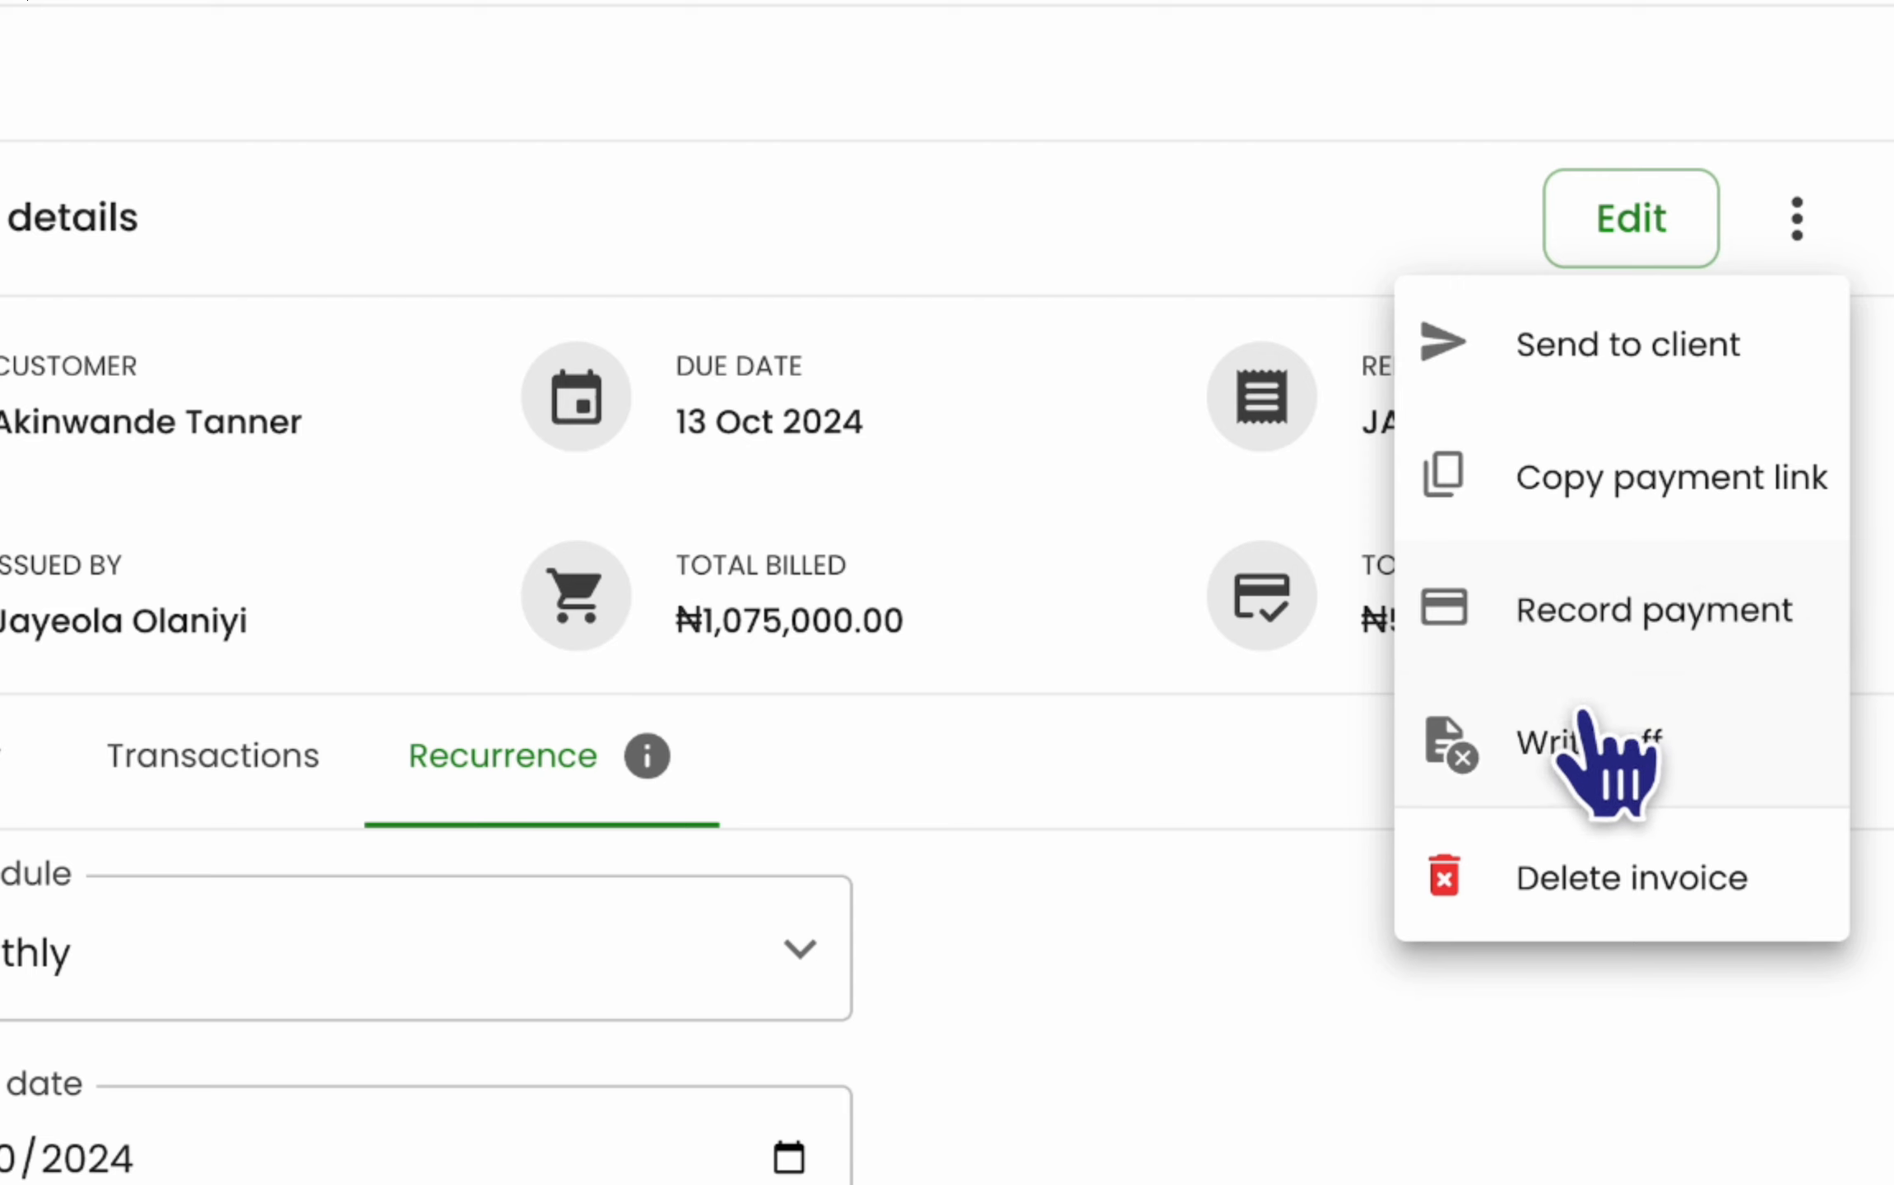
# - Preview the write-off of the ₦575,000.00 balance, cancel it, and return to the invoice Preview
pyautogui.click(1575, 728)
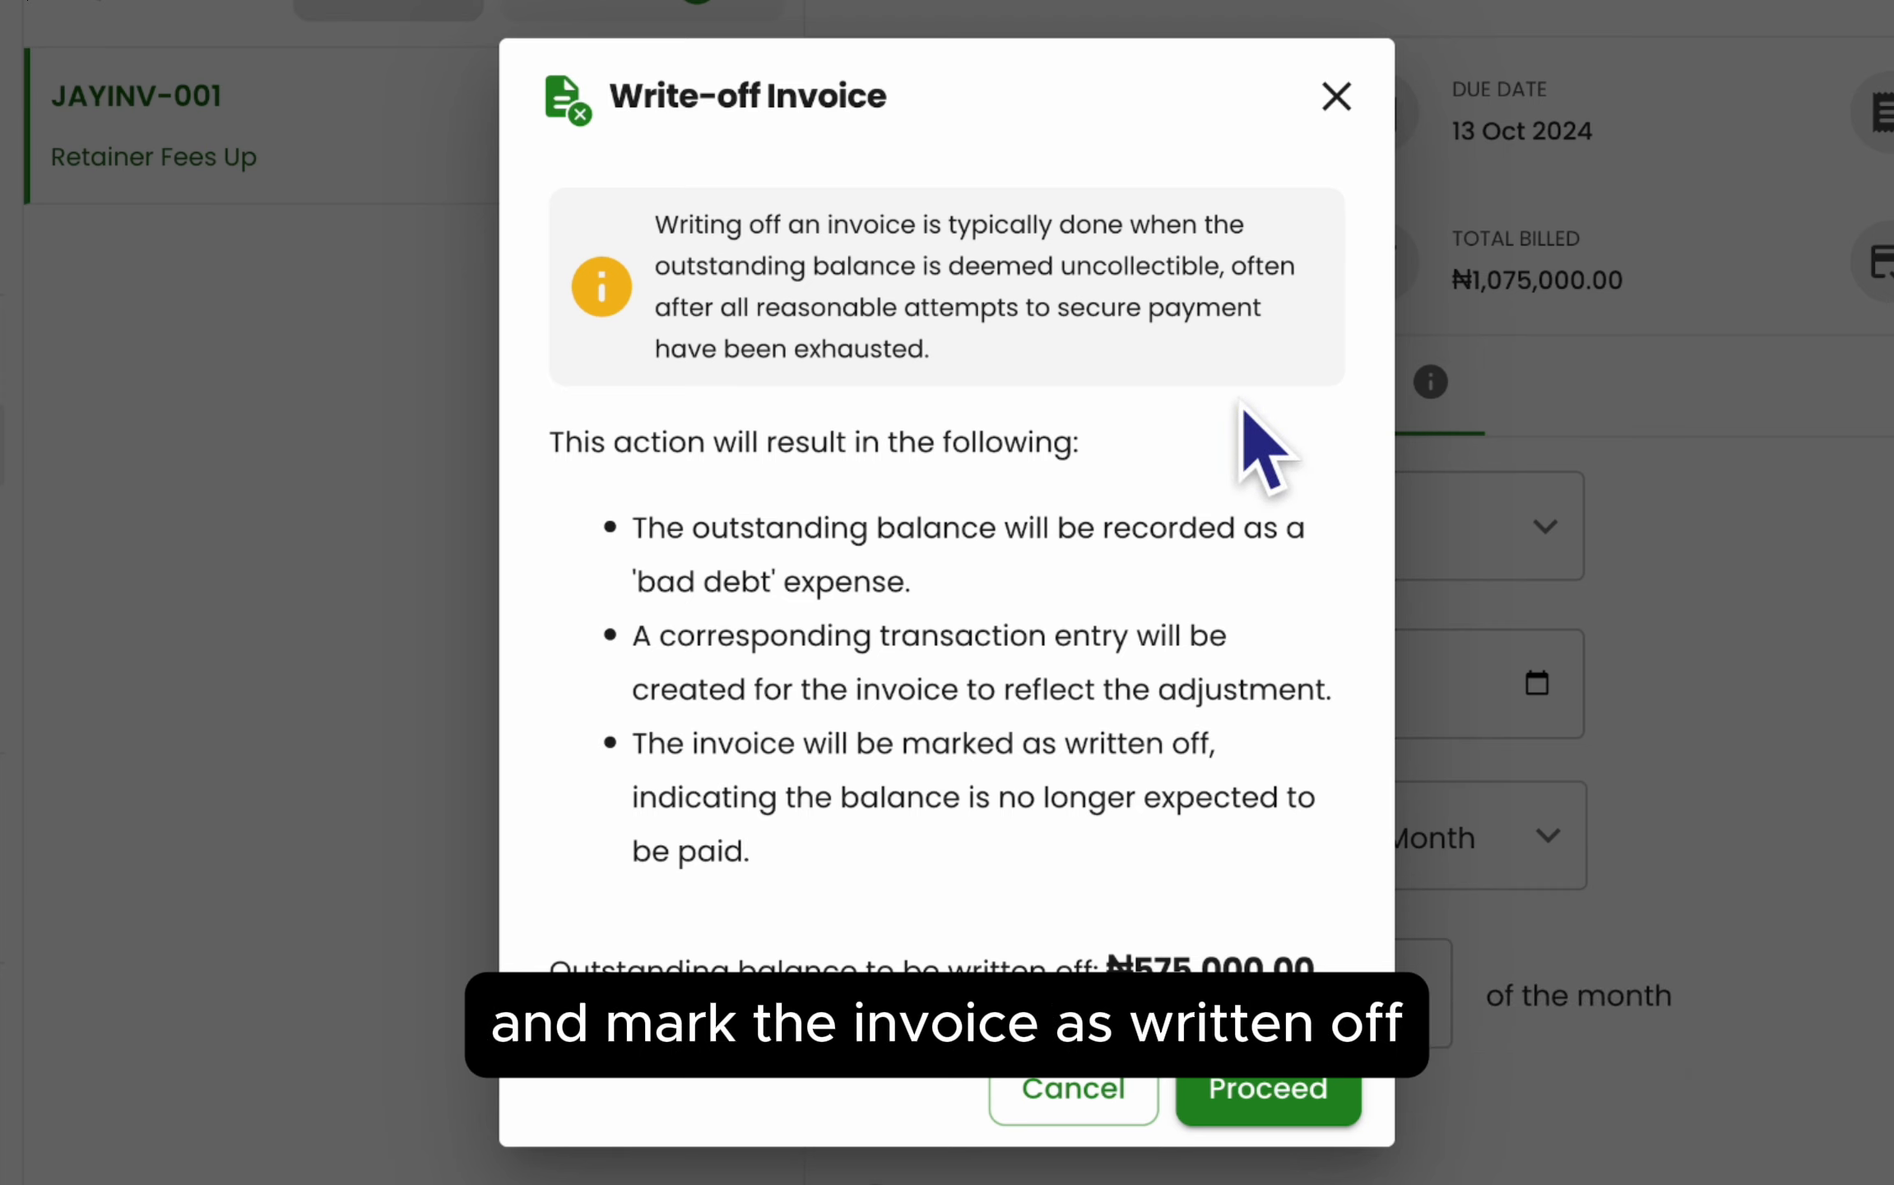
pyautogui.click(1104, 1094)
pyautogui.click(1799, 236)
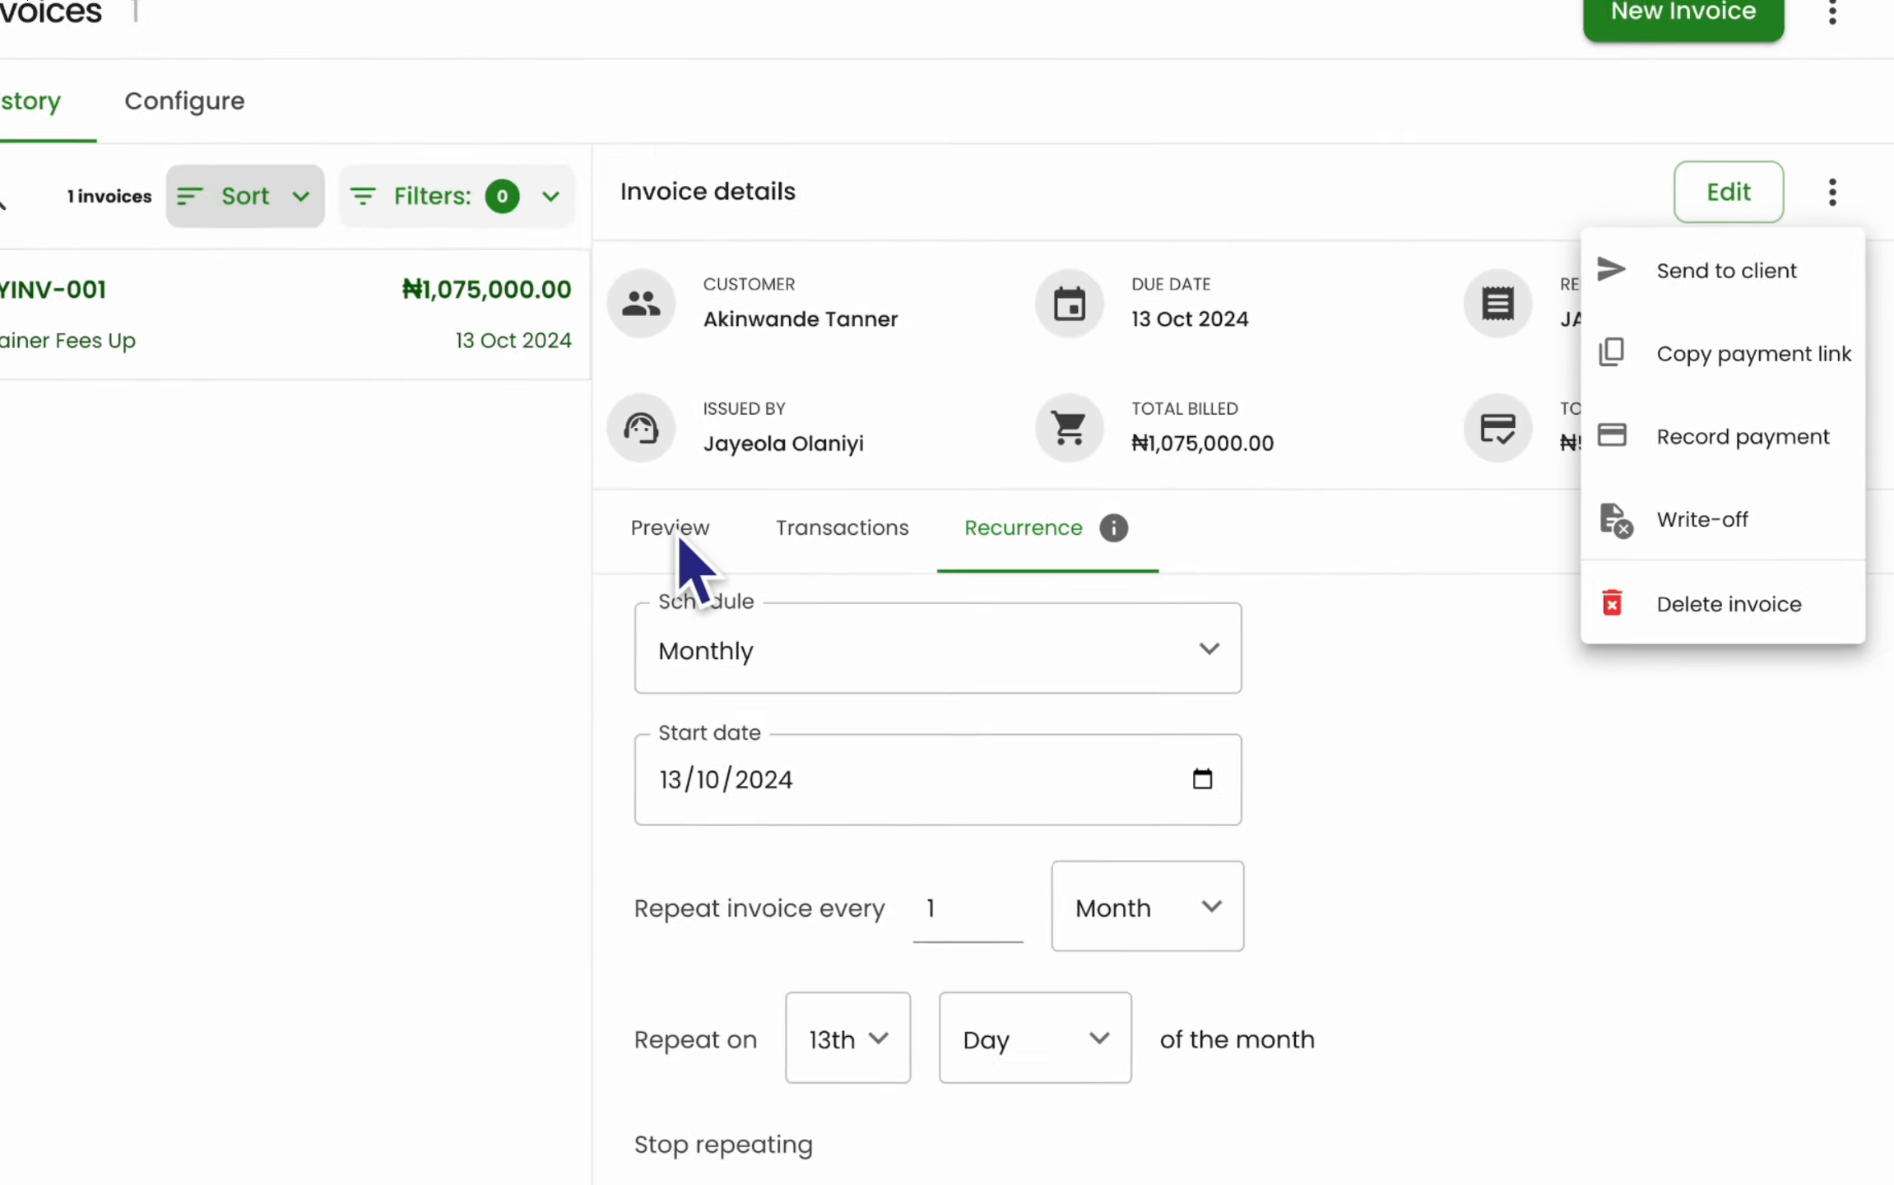
pyautogui.click(680, 561)
pyautogui.click(663, 531)
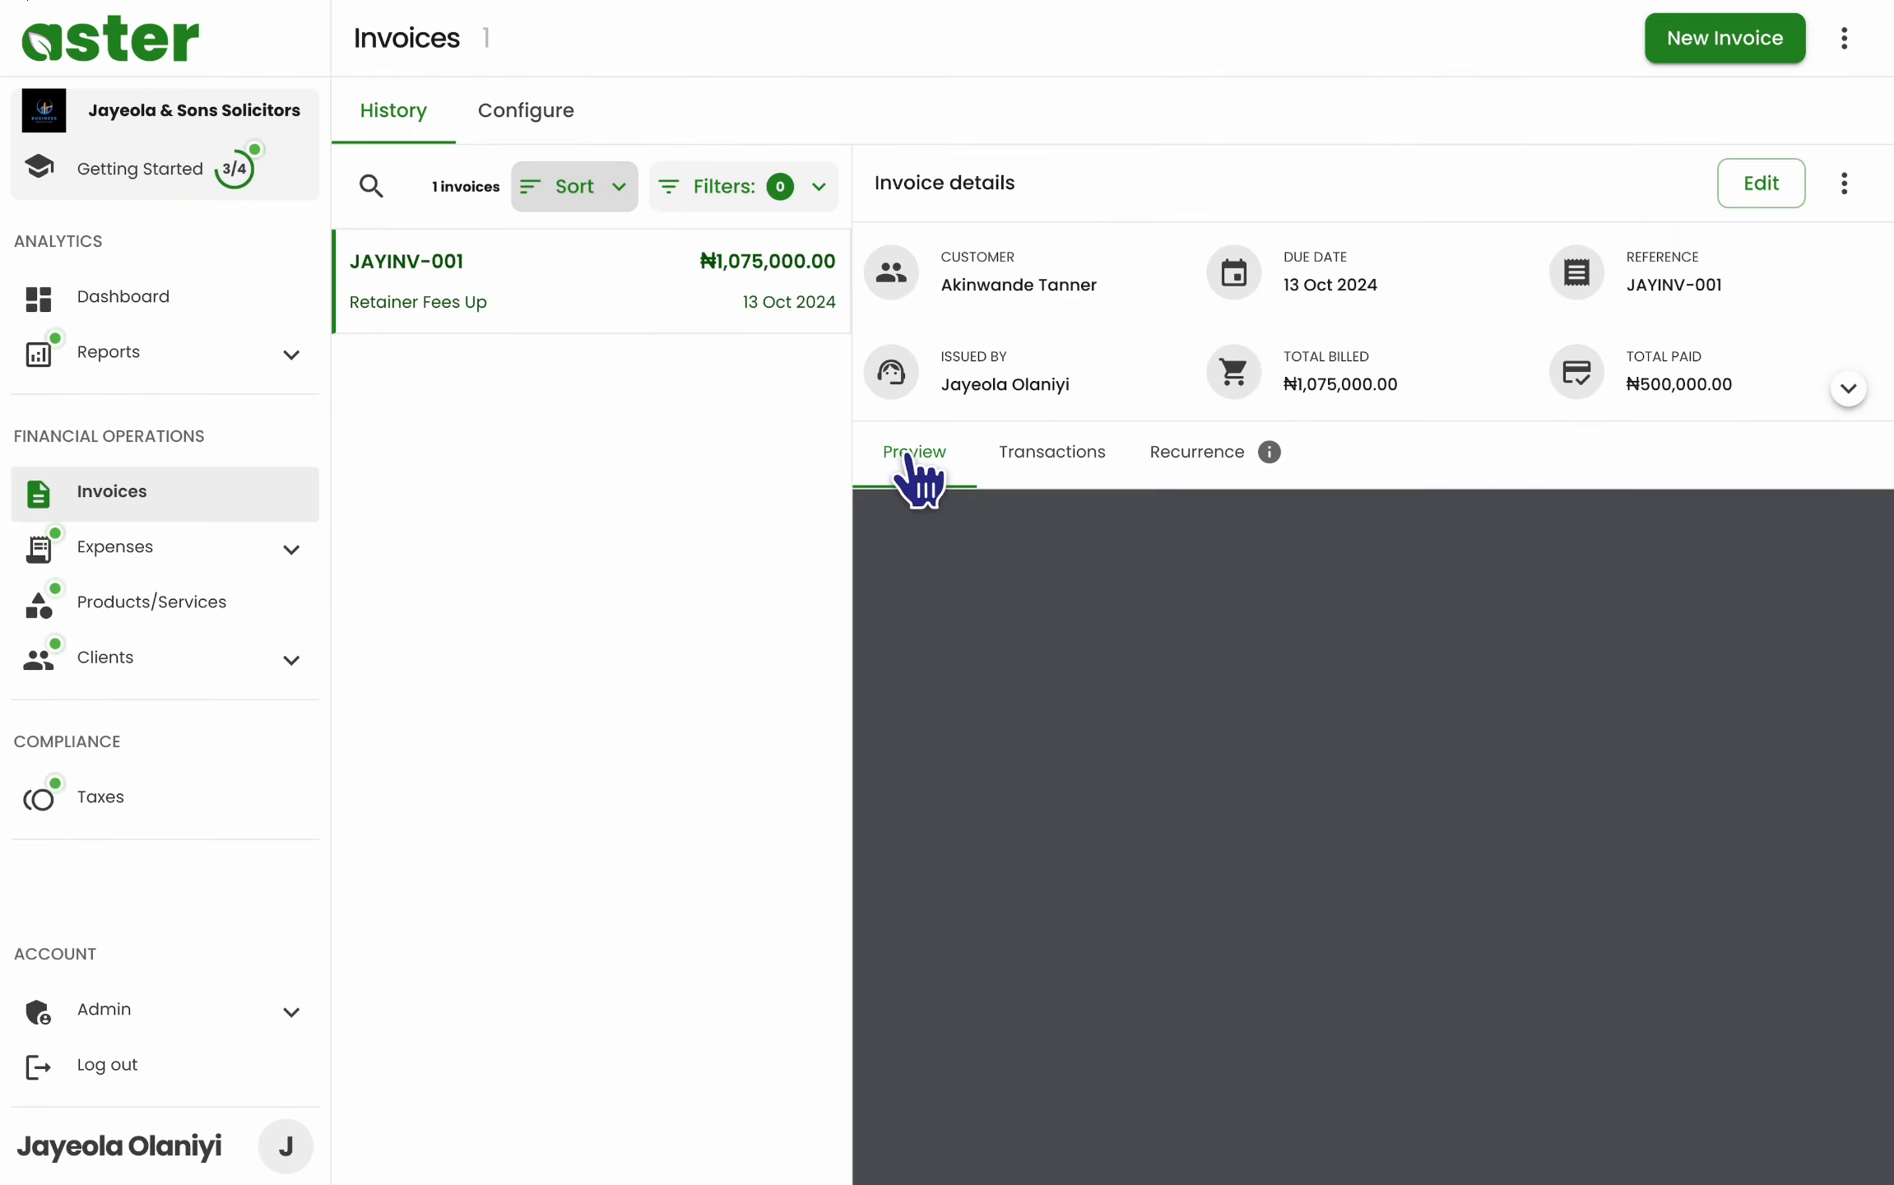